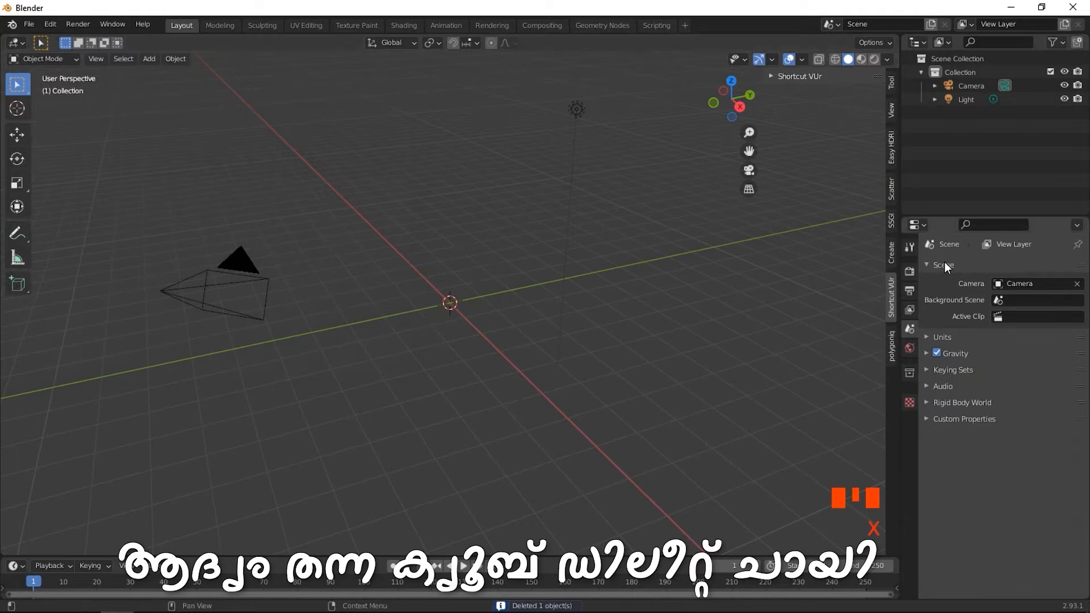
- Set the render engine to Cycles and delete the default light from the scene
click(912, 271)
click(1006, 264)
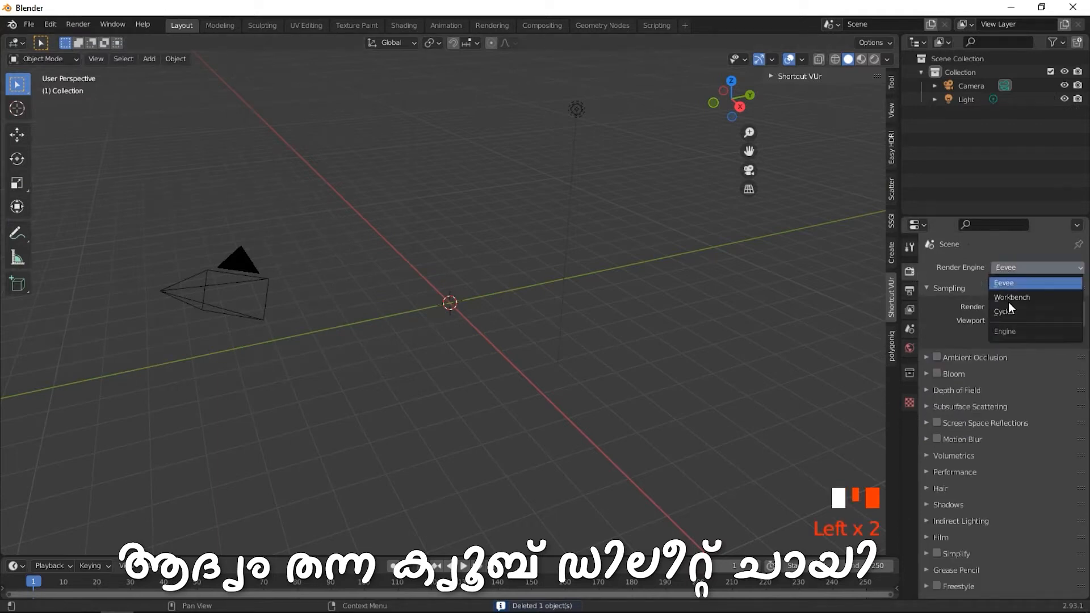
click(1011, 311)
click(931, 333)
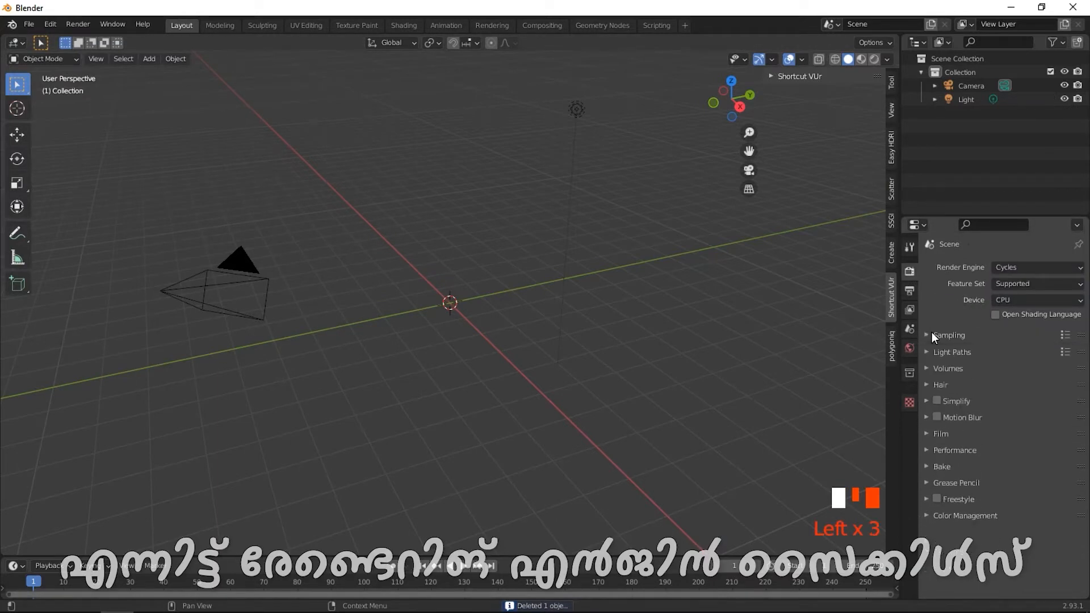
right_click(582, 114)
key(Delete)
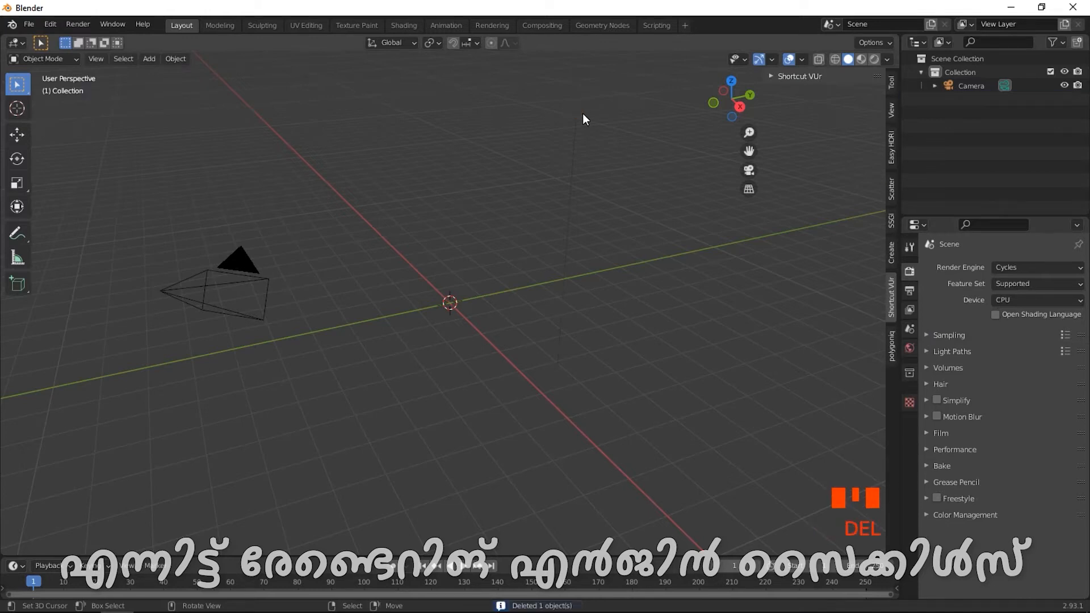
- Add a plane raised along Z above the origin and scale it up to about 10 m wide
key(shift+a)
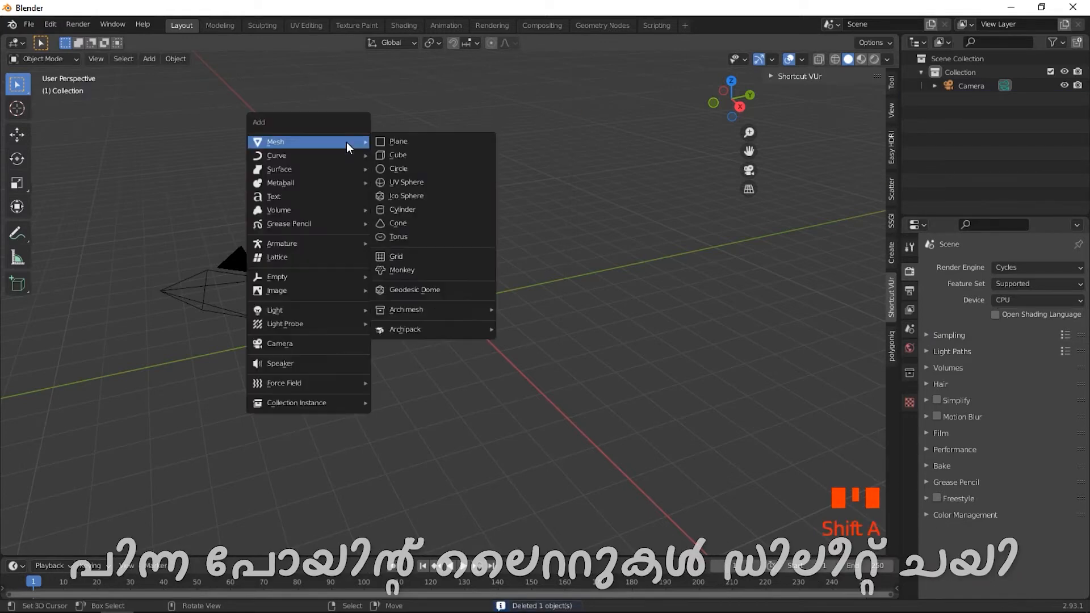
click(383, 139)
key(g)
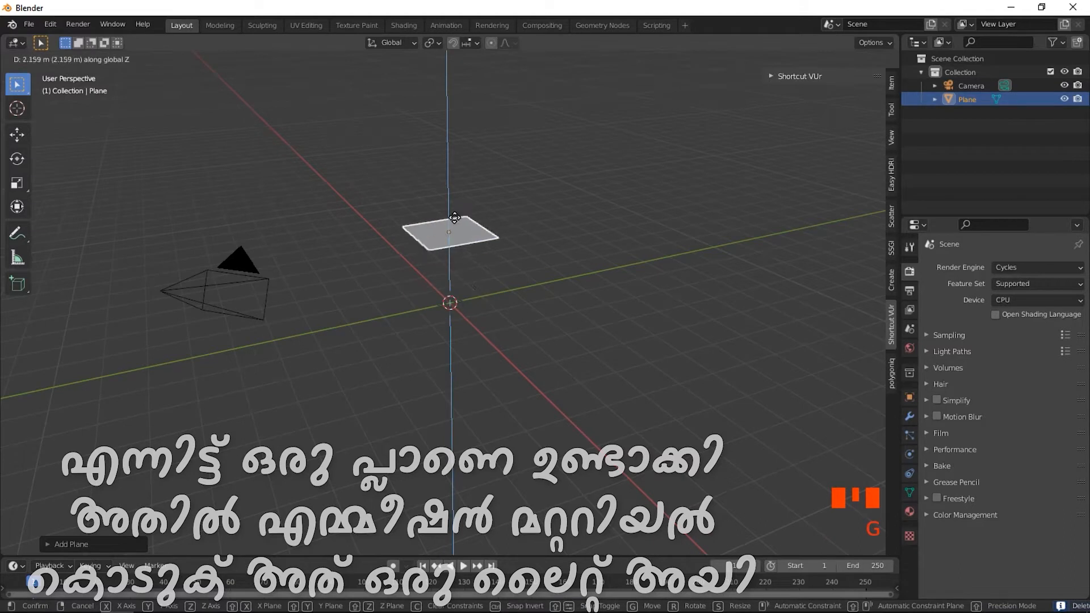
click(460, 156)
key(s)
click(556, 209)
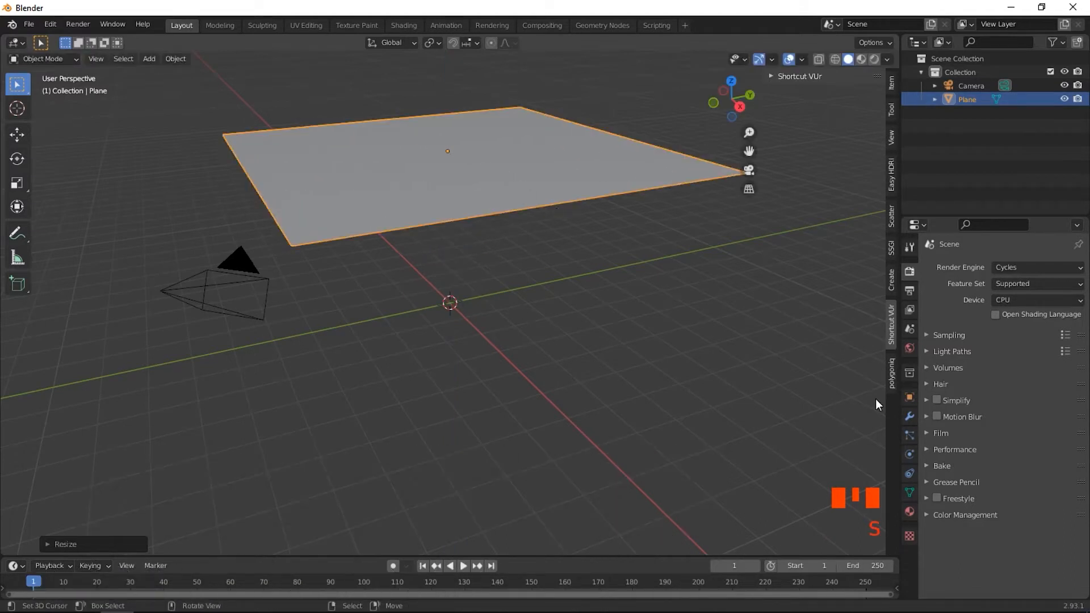
- Set the overhead plane's viewport display to Wire in its object properties
click(910, 396)
click(929, 289)
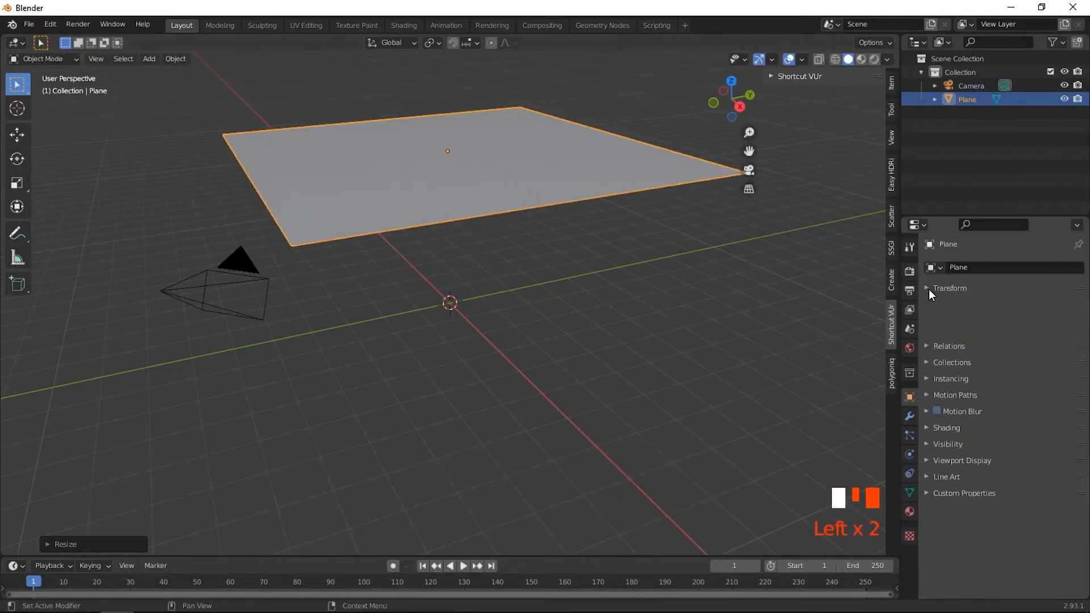
click(931, 403)
click(931, 403)
click(935, 419)
scroll(997, 536, up, 1)
click(1000, 558)
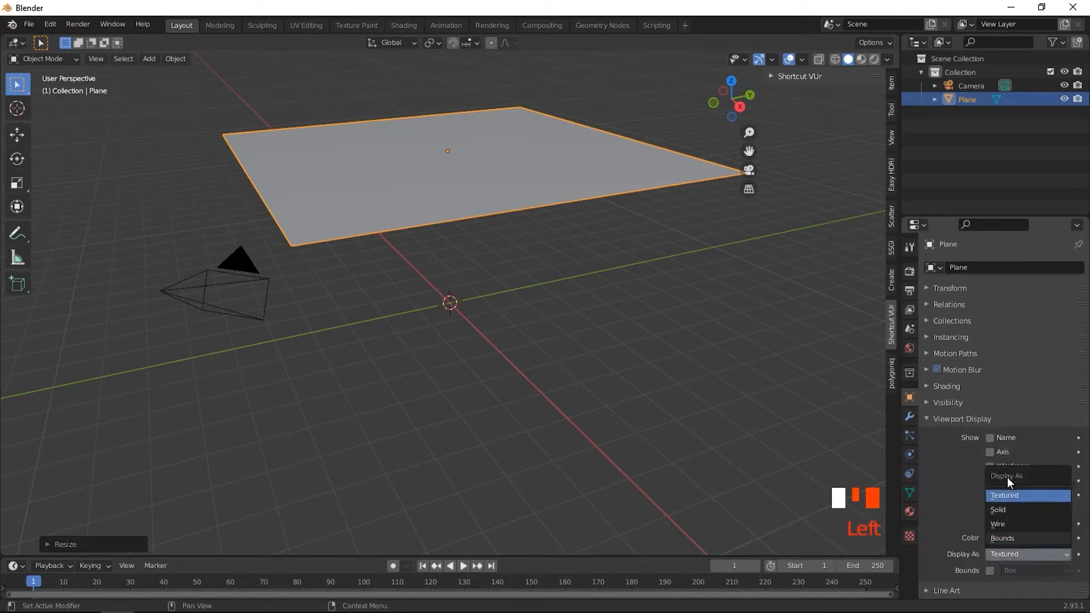
click(1011, 529)
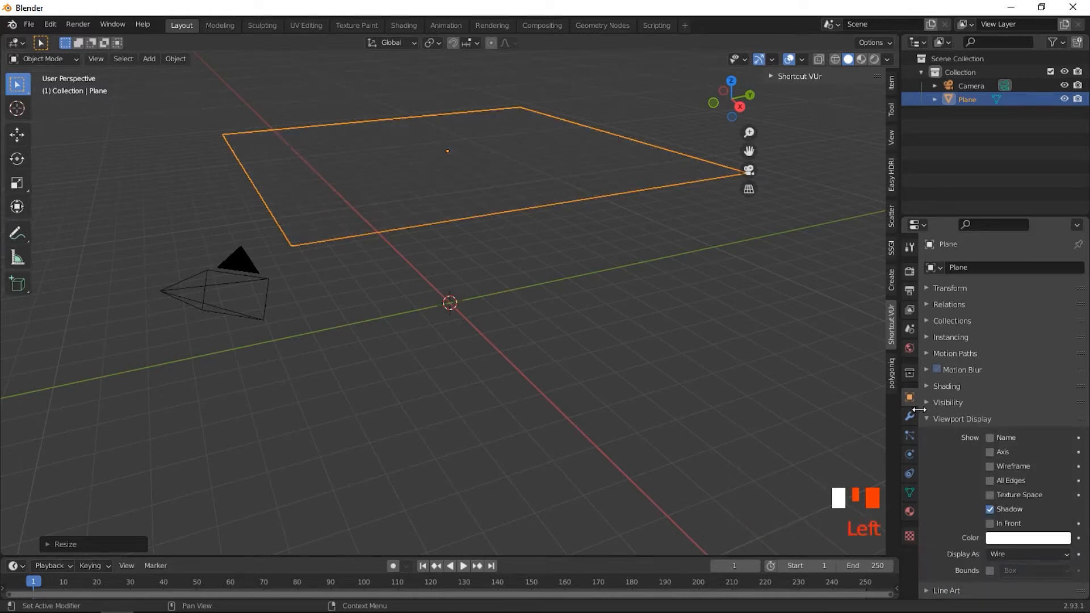
- Give the overhead plane a new material with an Emission surface and preview it in rendered shading
click(908, 511)
click(1002, 311)
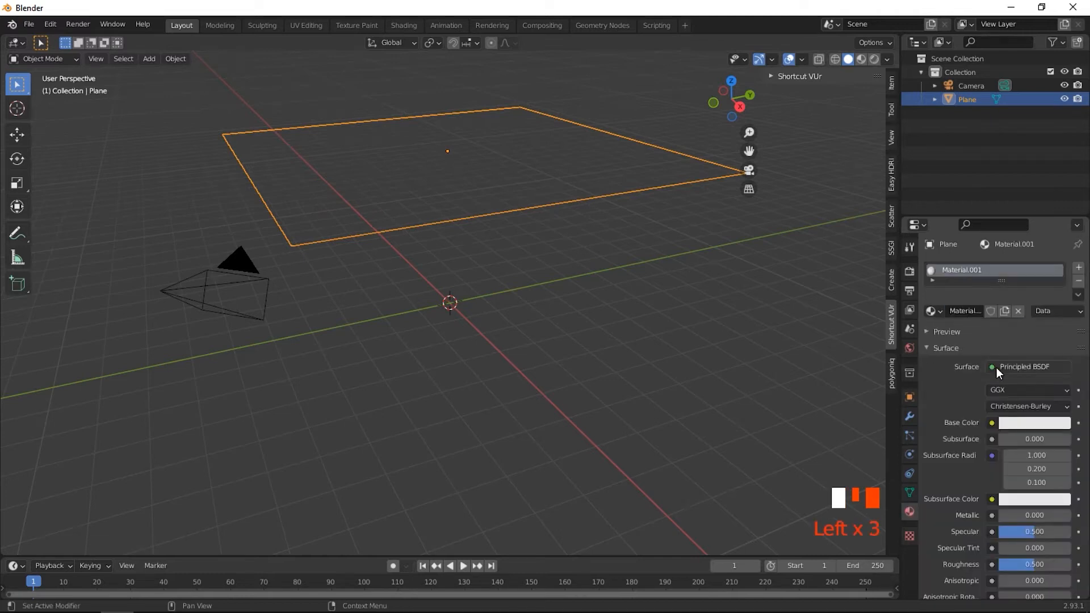
click(997, 367)
click(911, 107)
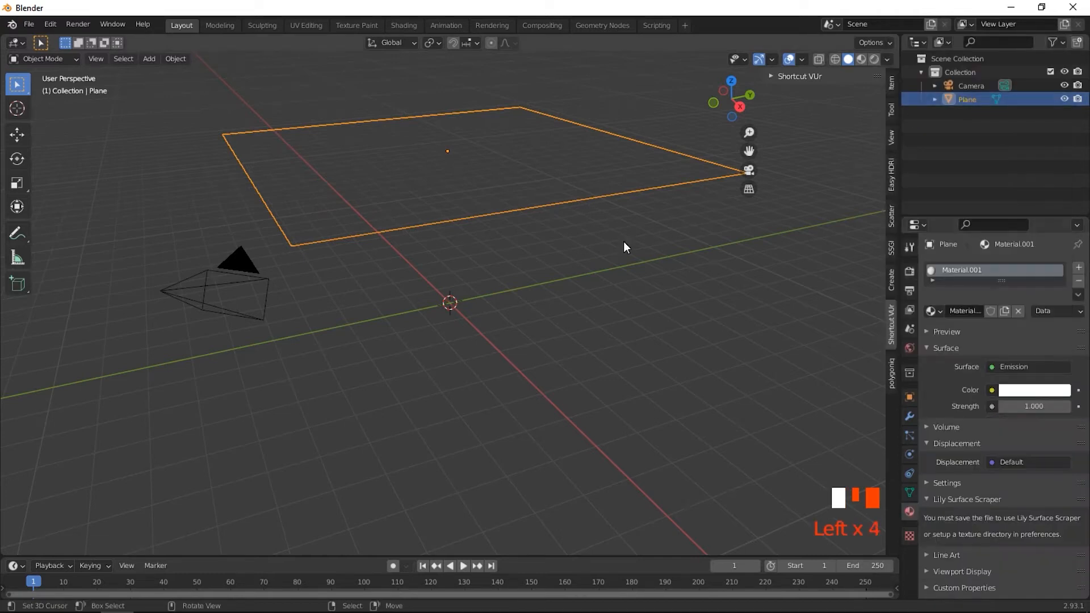
key(shift+z)
mouse_move(475, 318)
middle_down()
mouse_move(421, 314)
mouse_move(479, 316)
middle_up()
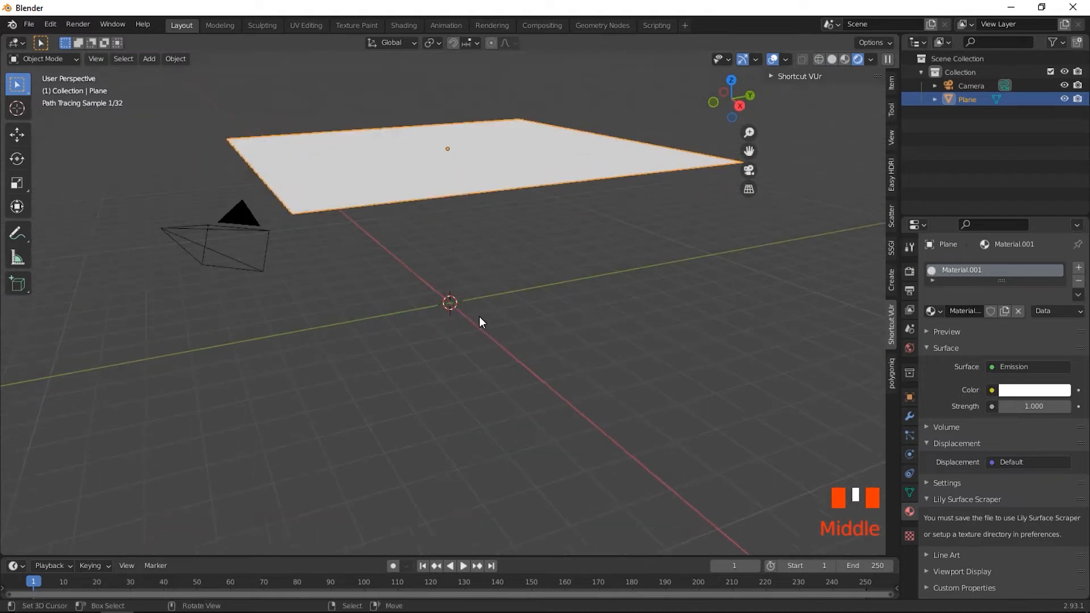
key(shift+z)
- Set the world background color to black and check the scene in rendered shading
click(910, 347)
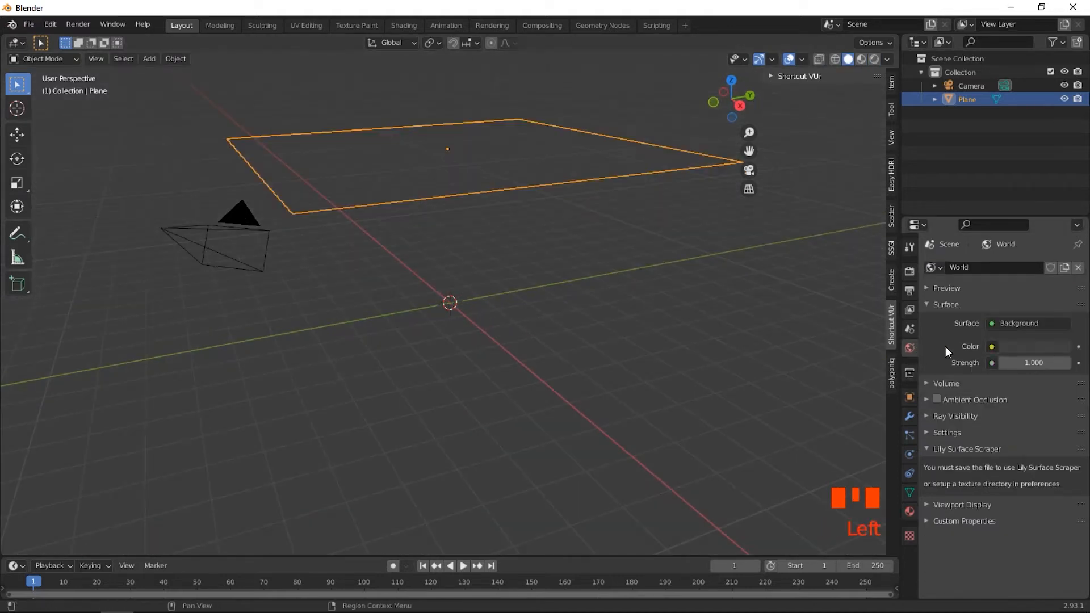
click(1020, 347)
drag(1062, 245, 1064, 262)
key(shift+z)
mouse_move(541, 325)
middle_down()
mouse_move(489, 338)
mouse_move(533, 333)
middle_up()
key(shift+z)
- Add a torus at the origin in top view with 64 major and 64 minor segments
key(grave)
click(491, 202)
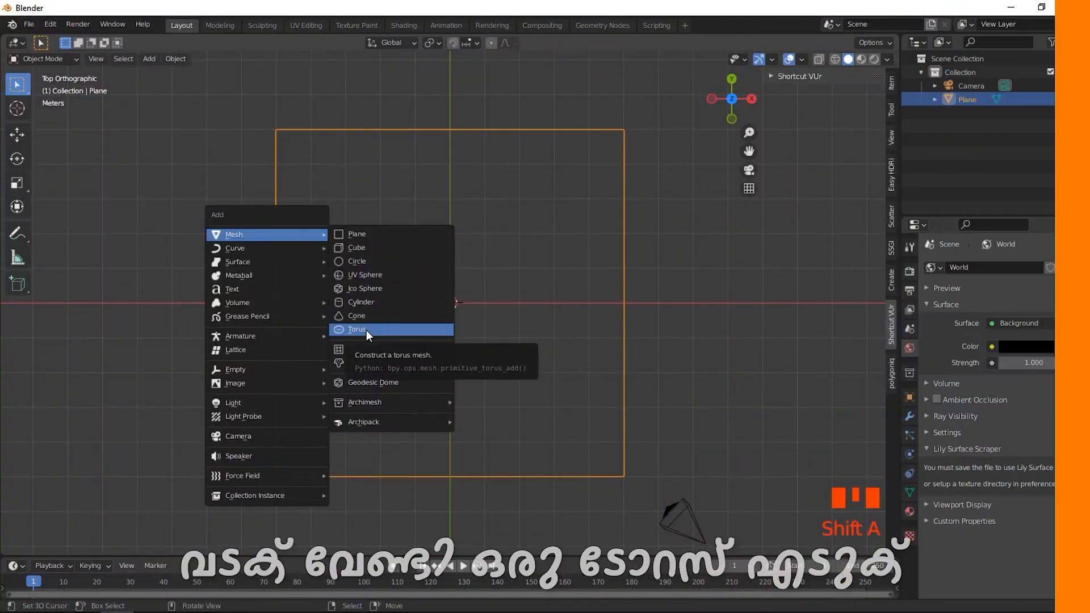
click(366, 329)
click(57, 543)
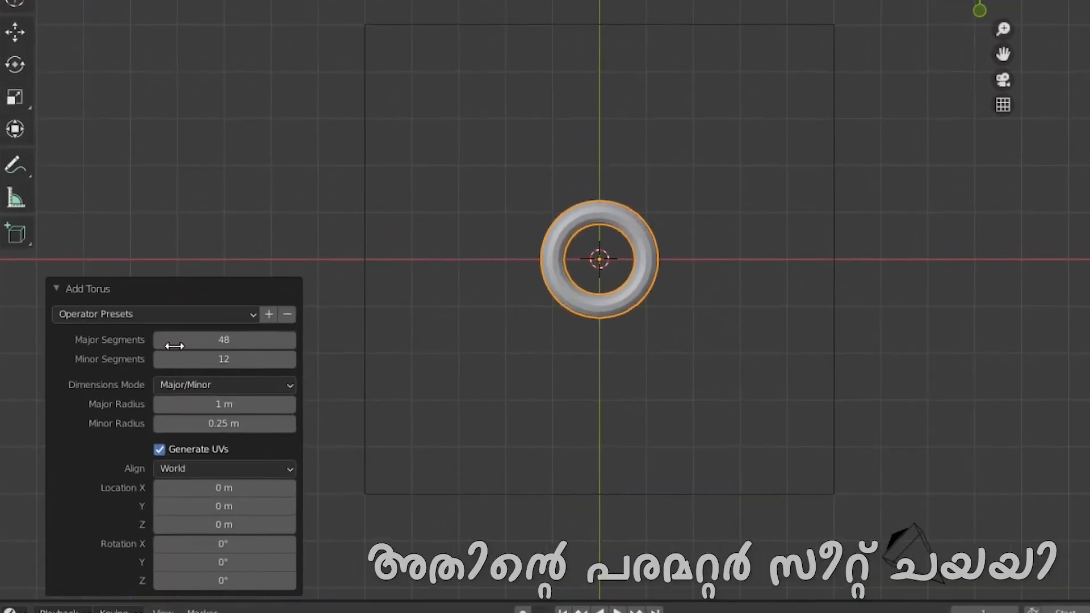
click(147, 360)
text(64)
key(Return)
click(226, 359)
key(BackSpace)
text(64)
key(Return)
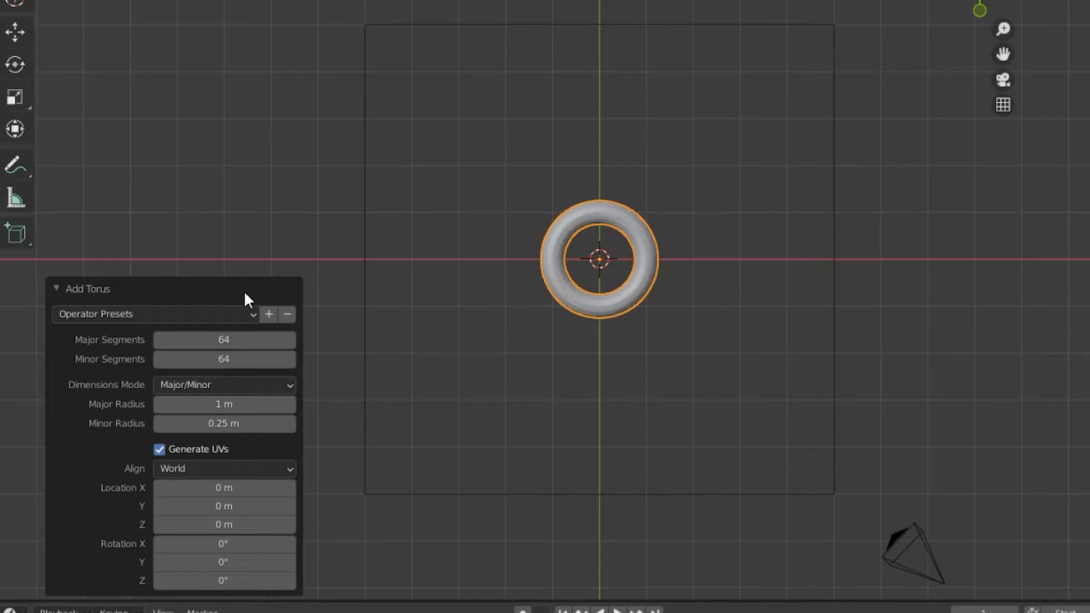
- Set the torus's major radius to 0.7 m and its minor radius to 0.29 m
click(226, 396)
key(BackSpace)
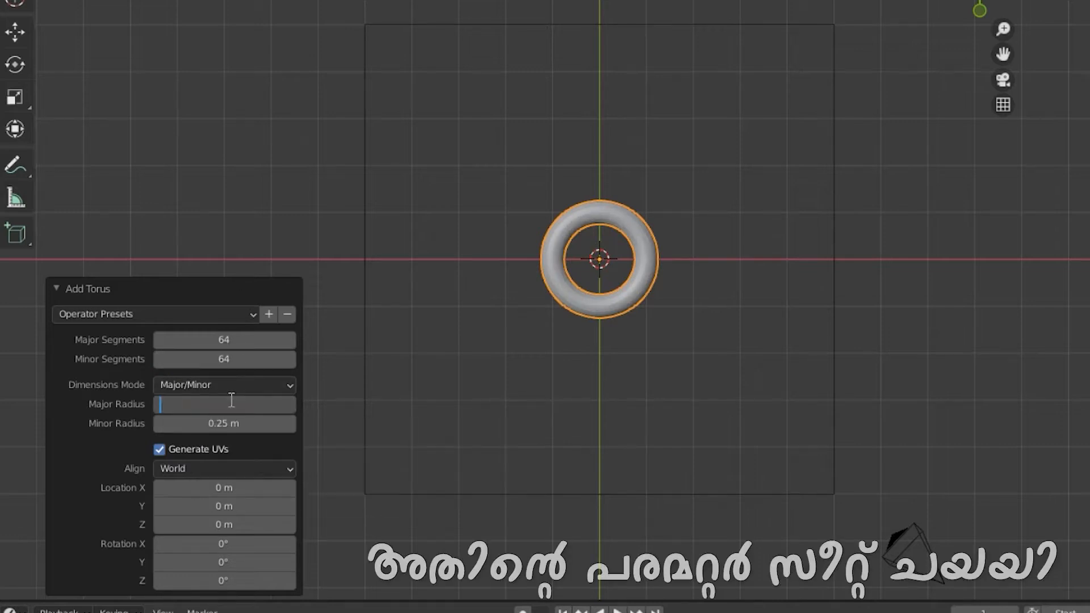
text(.7)
key(Return)
scroll(676, 281, up, 6)
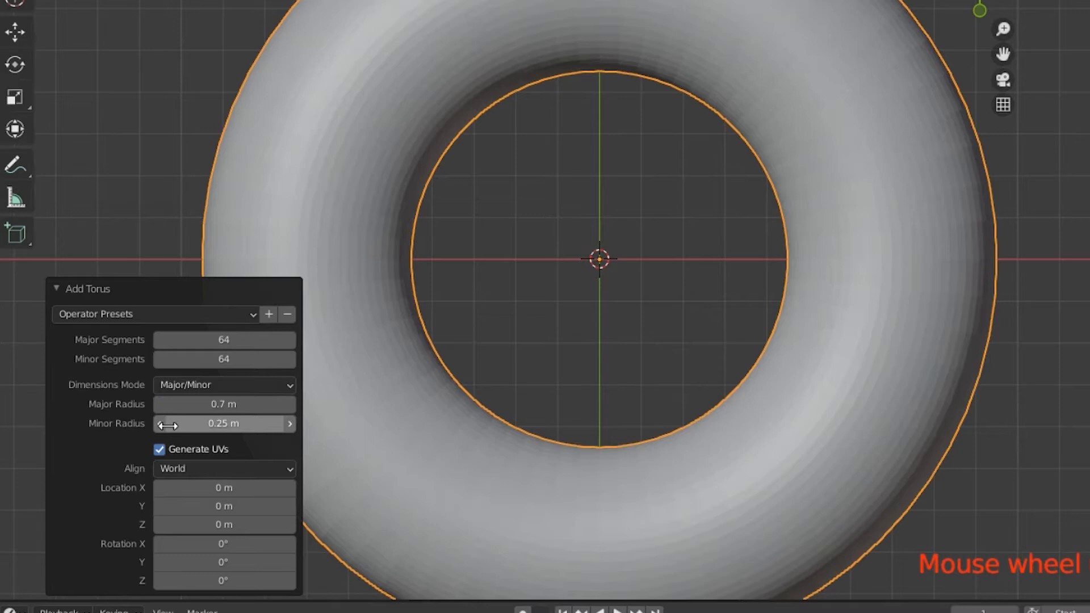
click(286, 429)
click(286, 429)
click(287, 430)
click(287, 430)
scroll(560, 369, down, 2)
middle_drag(560, 369, 612, 357)
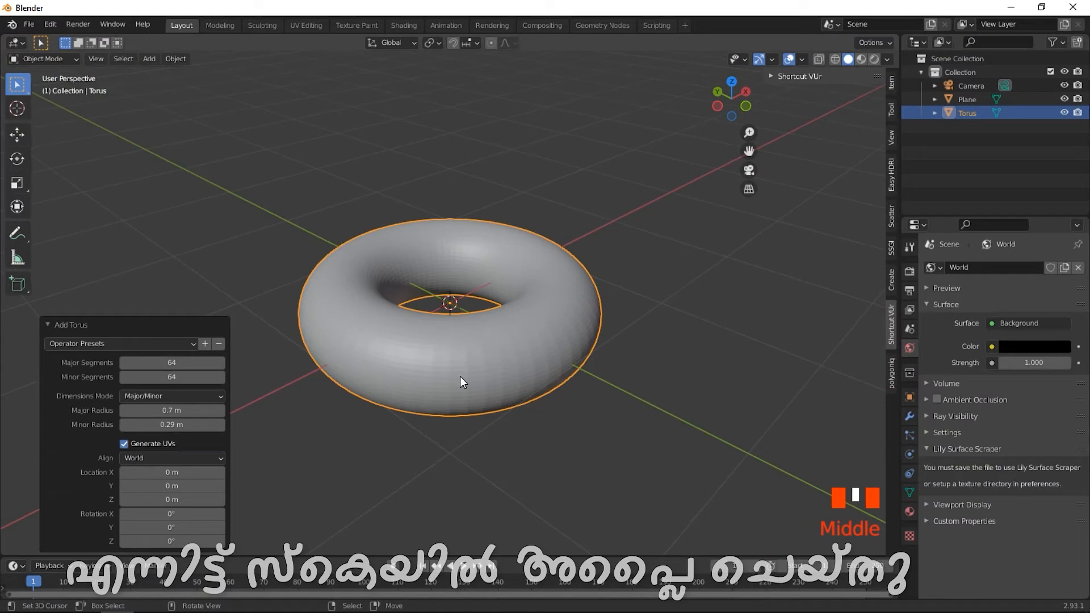
- Apply the torus's scale and shade it smooth
key(ctrl+a)
click(440, 312)
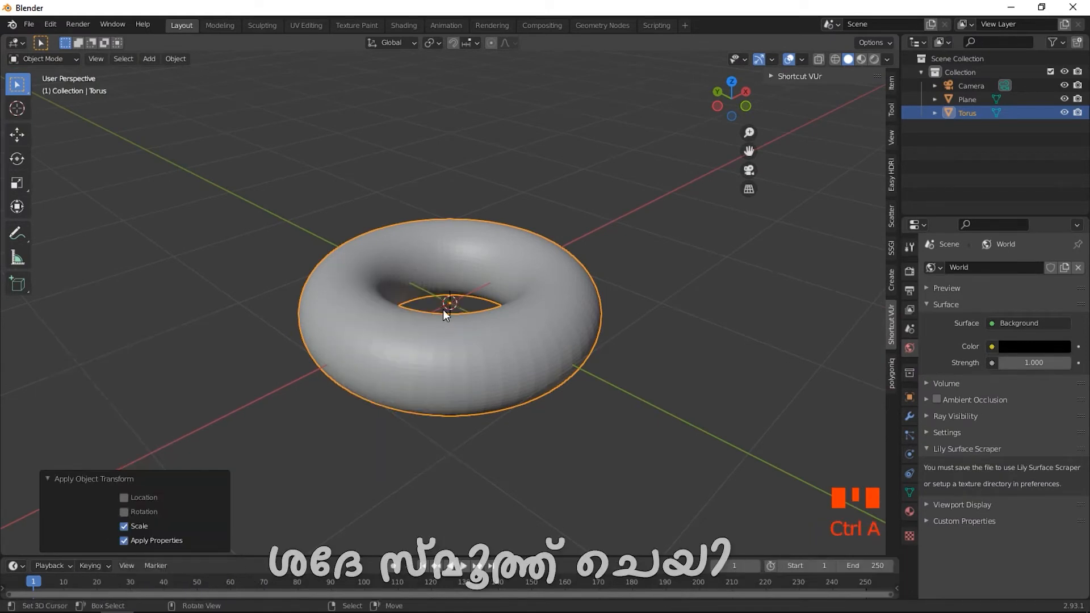
key(w)
click(442, 309)
- Add a second plane in top view and move it about 3.2 m along X, beside the torus
scroll(499, 339, down, 2)
middle_drag(500, 340, 447, 324)
key(grave)
key(shift+a)
mouse_move(427, 230)
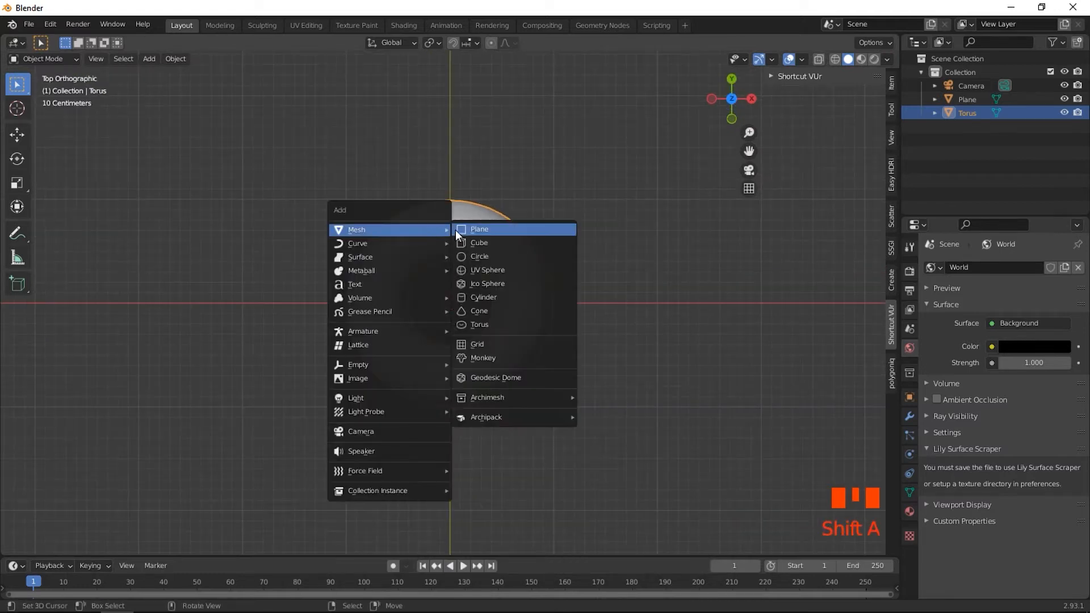
click(461, 231)
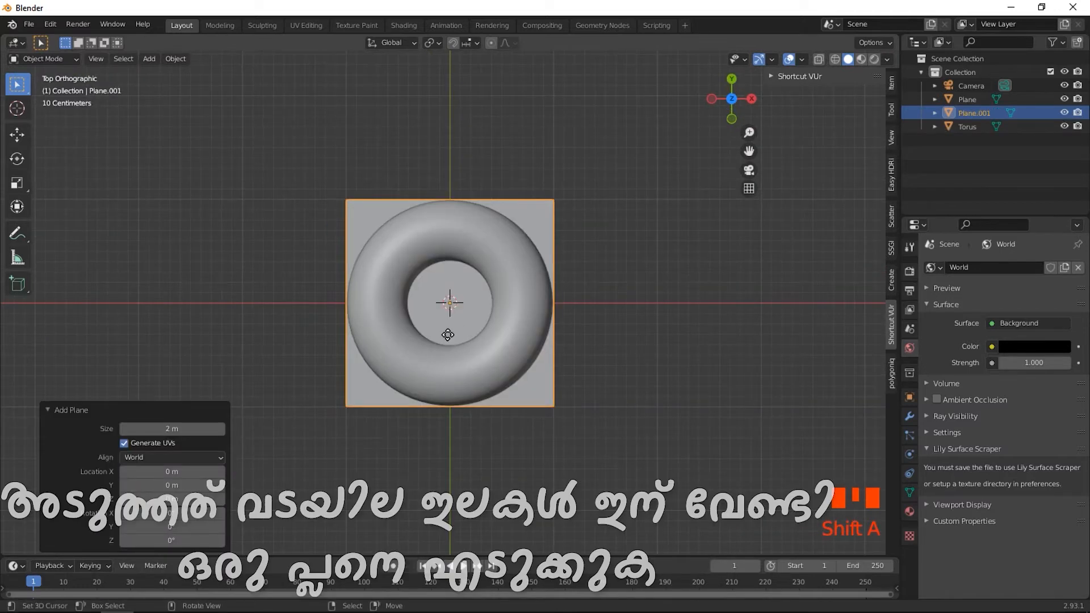
key(g)
click(781, 348)
scroll(781, 348, down, 4)
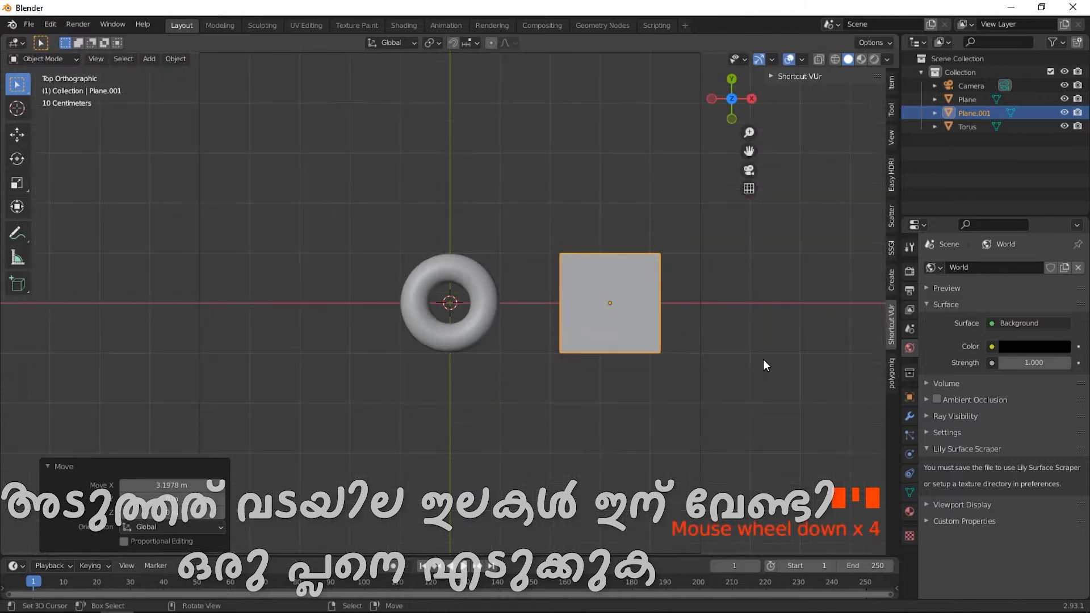
- Cut one centered edge loop along X through the new plane in Edit Mode
ctrl+scroll(763, 359, up, 3)
ctrl+scroll(624, 392, up, 2)
scroll(513, 382, up, 3)
key(Tab)
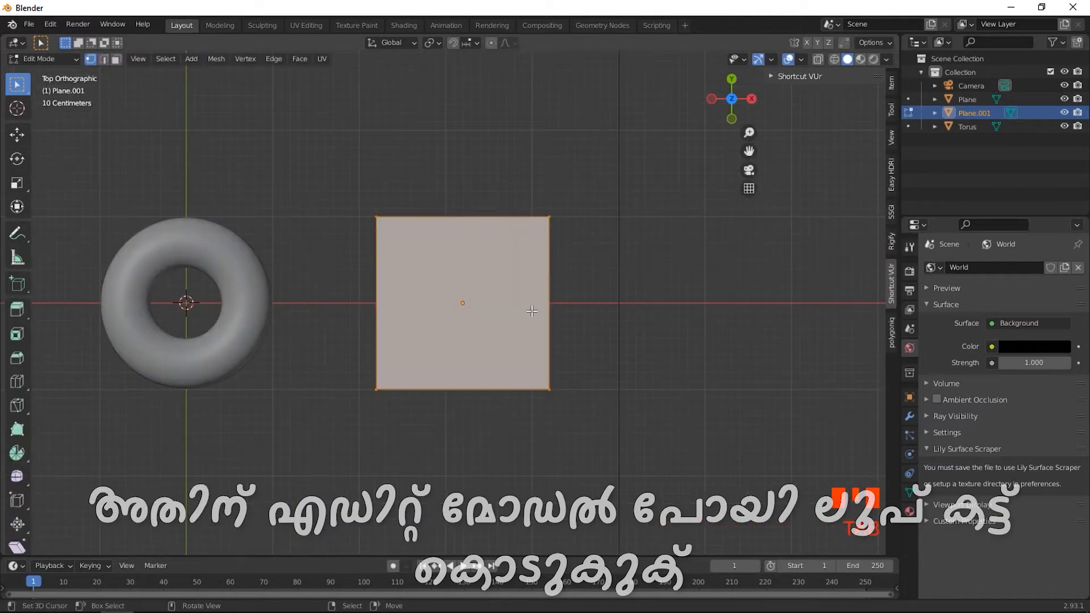
key(ctrl+r)
click(546, 289)
right_click(528, 272)
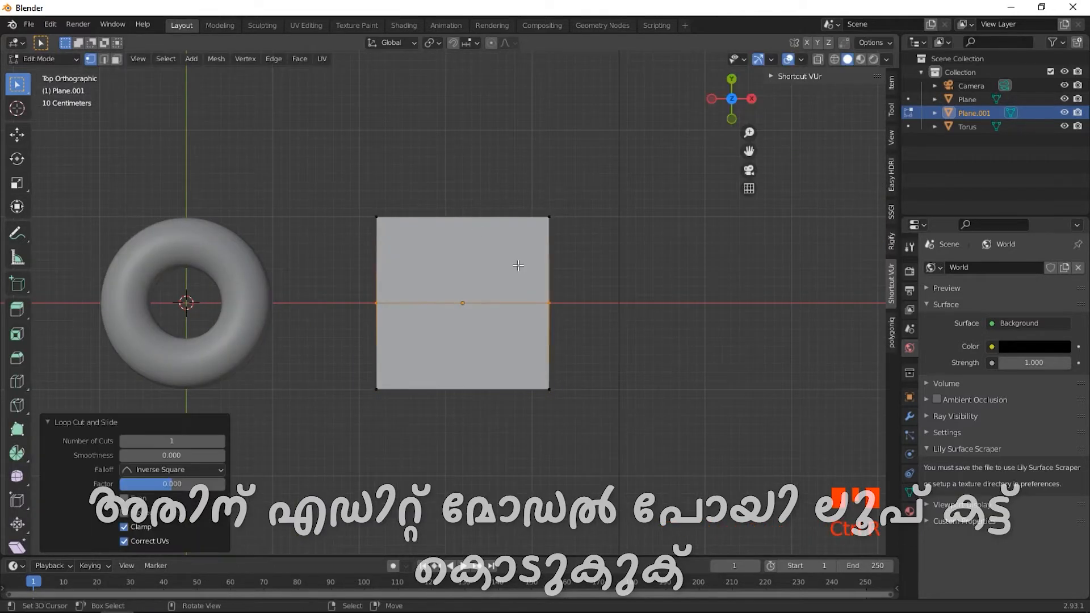
- Scale down the plane's upper and lower edges to form a hexagon slightly wider at the upper end, then return to Object Mode
key(ctrl+Tab)
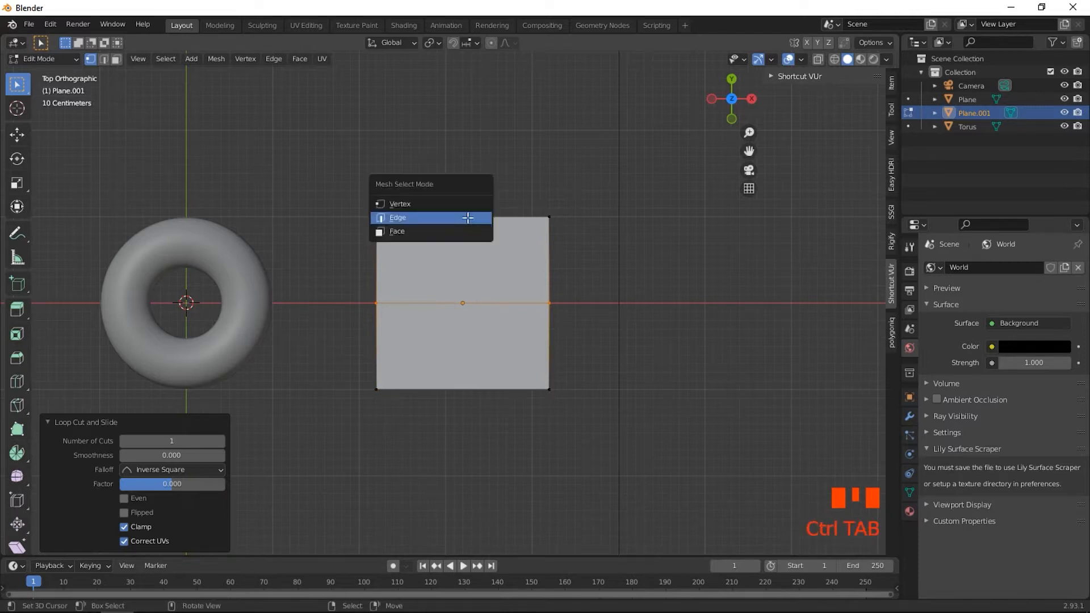
click(469, 218)
right_click(469, 218)
key(s)
click(533, 234)
right_click(482, 390)
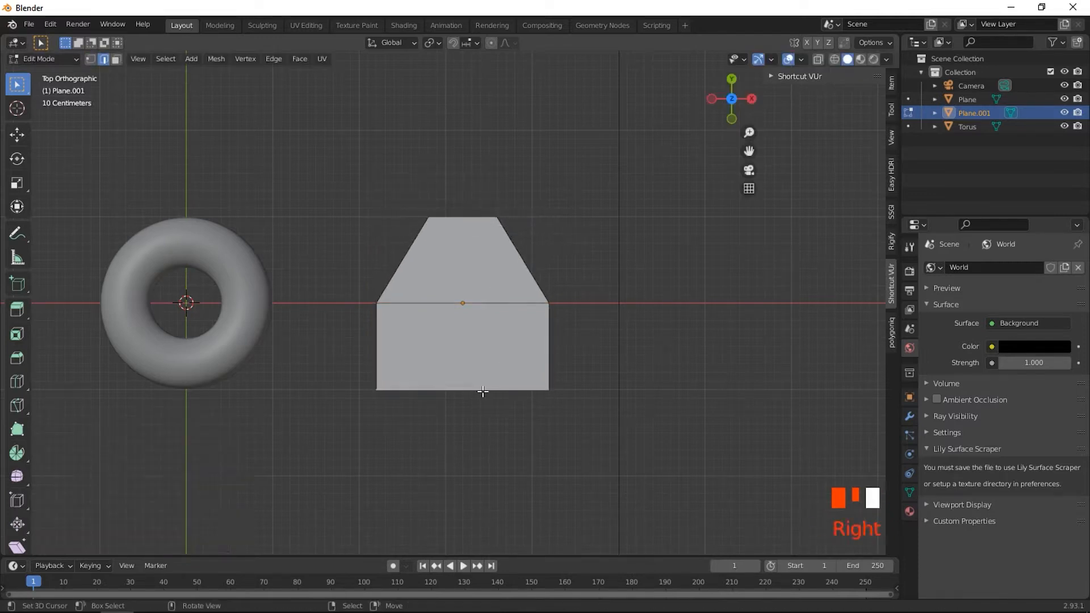
key(s)
click(511, 391)
right_click(467, 218)
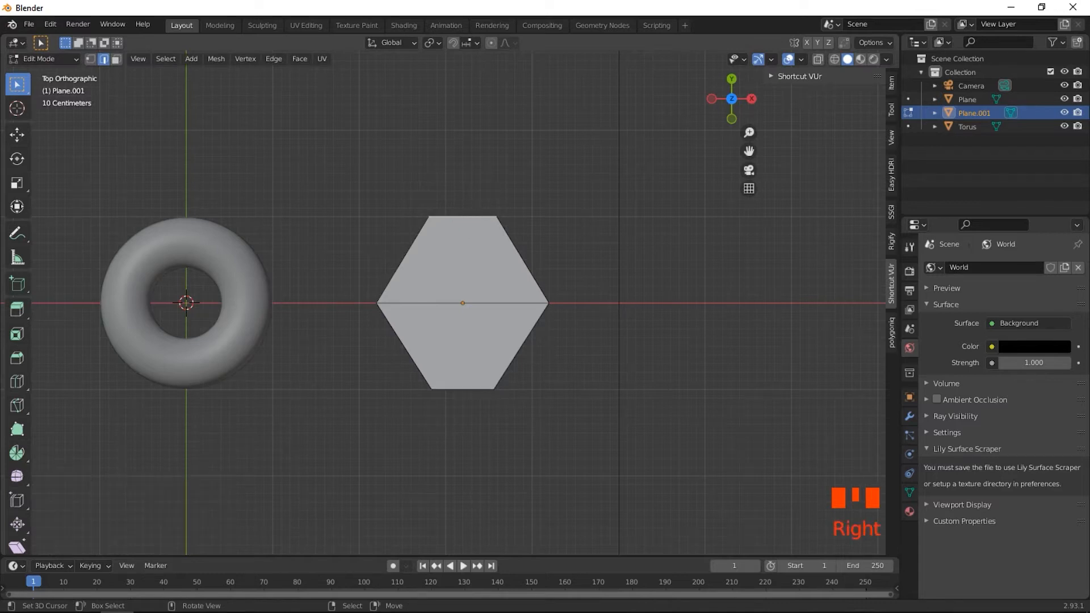
key(s)
click(481, 219)
key(Tab)
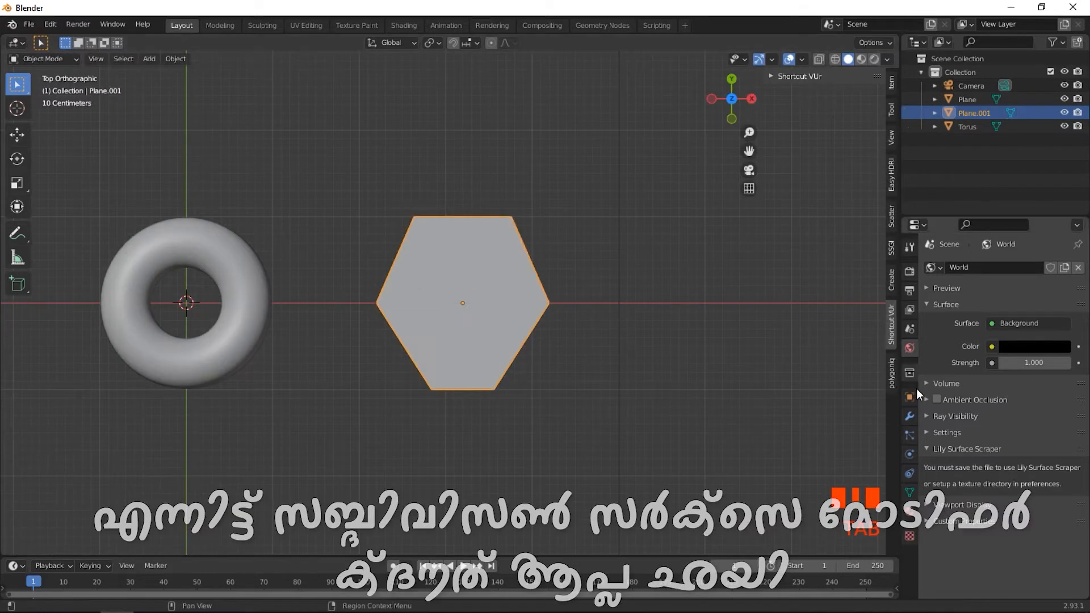
- Add a Subdivision Surface modifier to the hexagonal plane
click(910, 416)
click(947, 265)
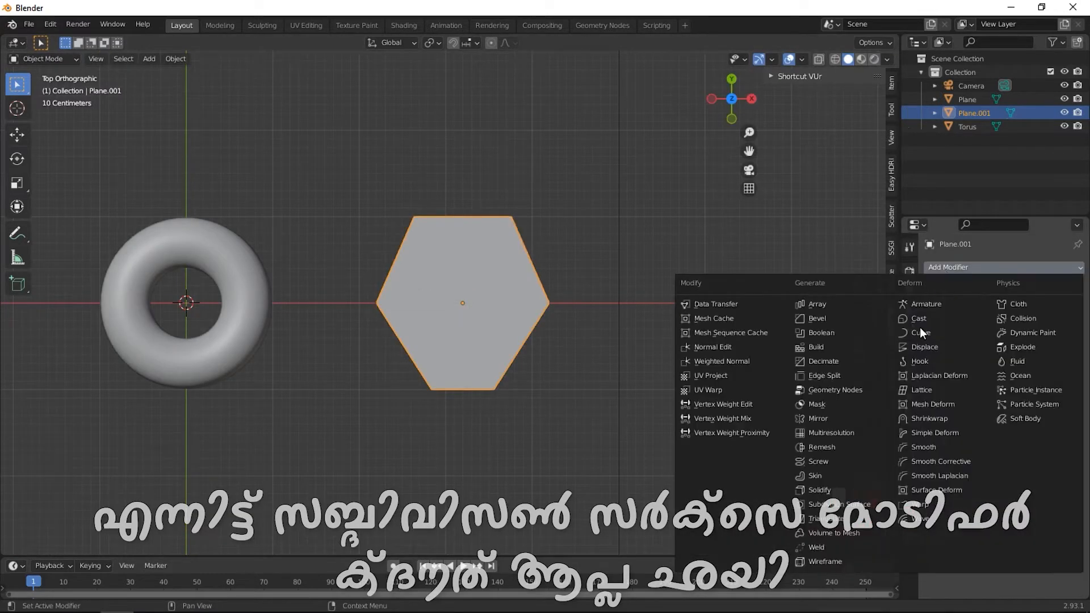
click(813, 506)
- Scale down the plane's lower edge in Edit Mode to taper the shape into a leaf tip
key(Tab)
right_click(464, 390)
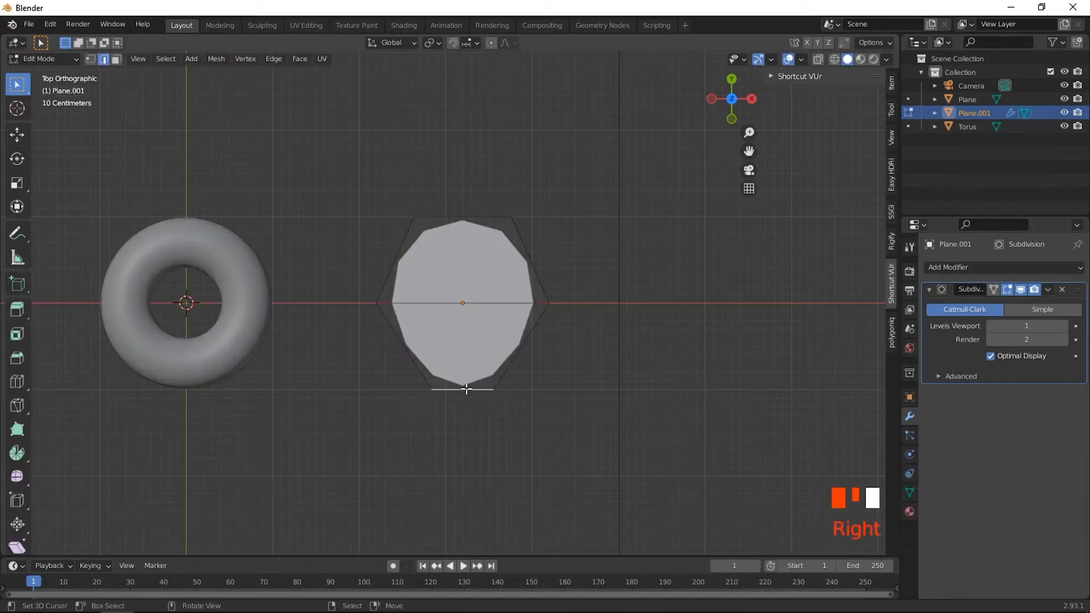
key(s)
click(524, 382)
key(Tab)
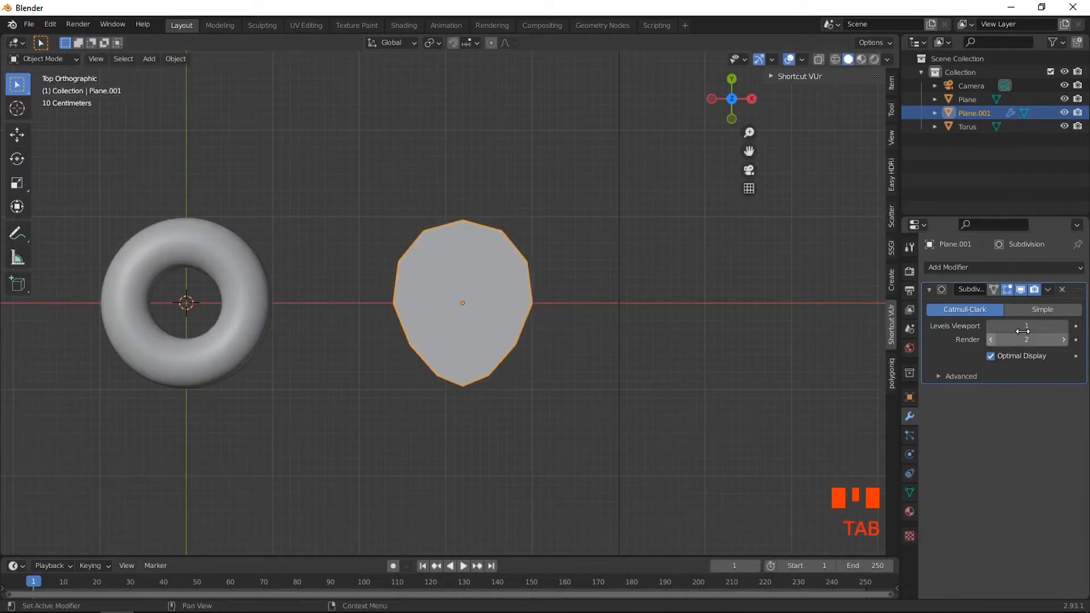
- Set the subdivision modifier's viewport level to 2 and apply the modifier
click(1059, 327)
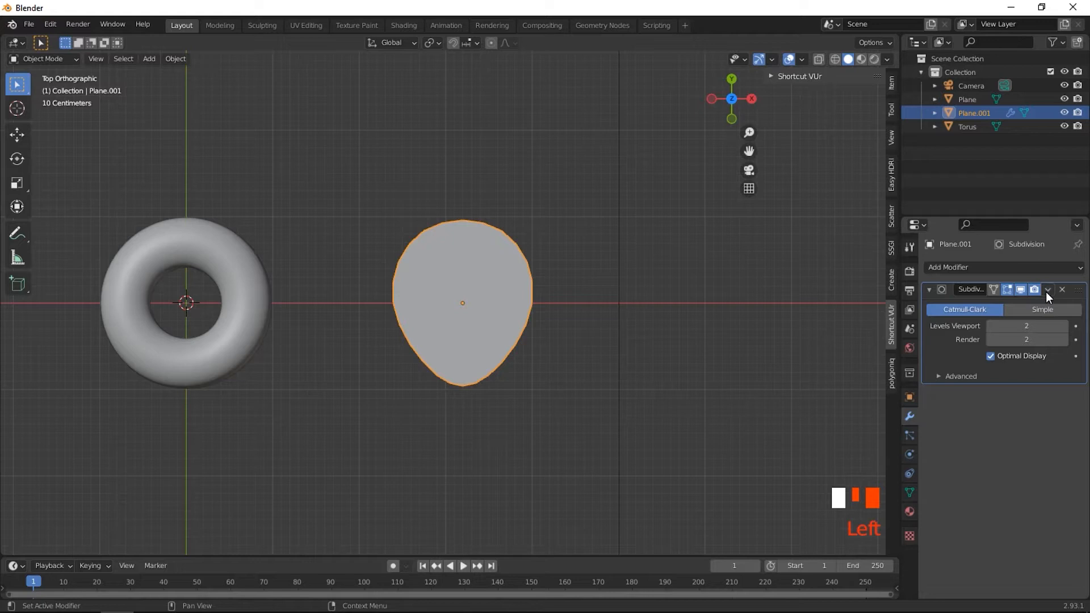
click(1046, 291)
click(1036, 305)
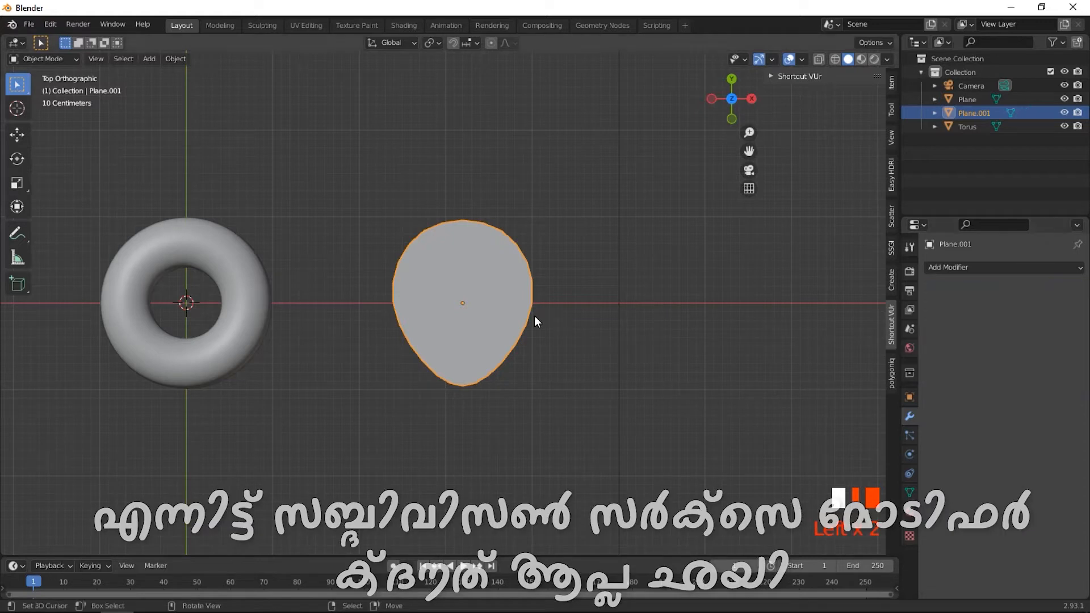
- Move the leaf about 3.2 m along the X axis, away from the torus
scroll(489, 321, down, 1)
key(g)
key(x)
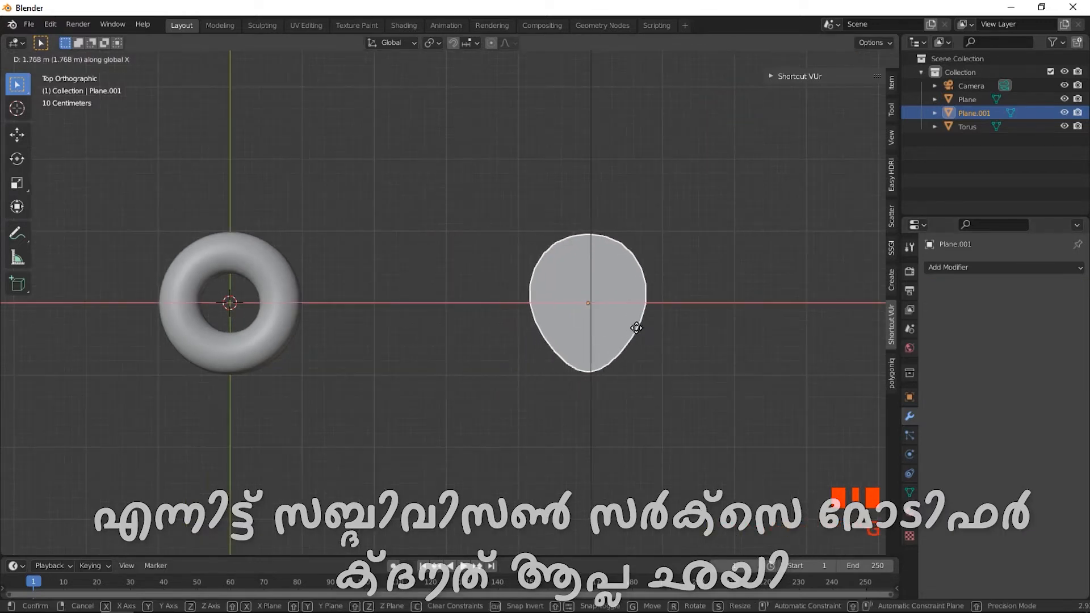
click(713, 341)
scroll(697, 342, down, 2)
- Duplicate the leaf, move the copy further out along the X axis and scale it down to about two thirds
key(shift+d)
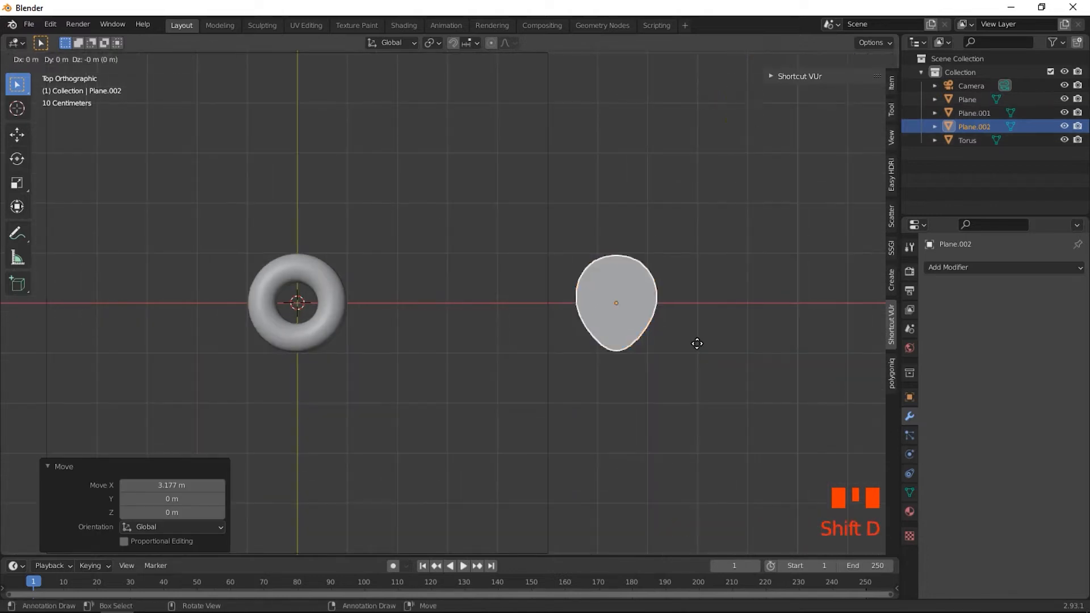
right_click(631, 336)
key(g)
key(x)
click(744, 358)
key(s)
click(675, 321)
- Select both leaves and create a new collection from them named ela
drag(603, 233, 783, 359)
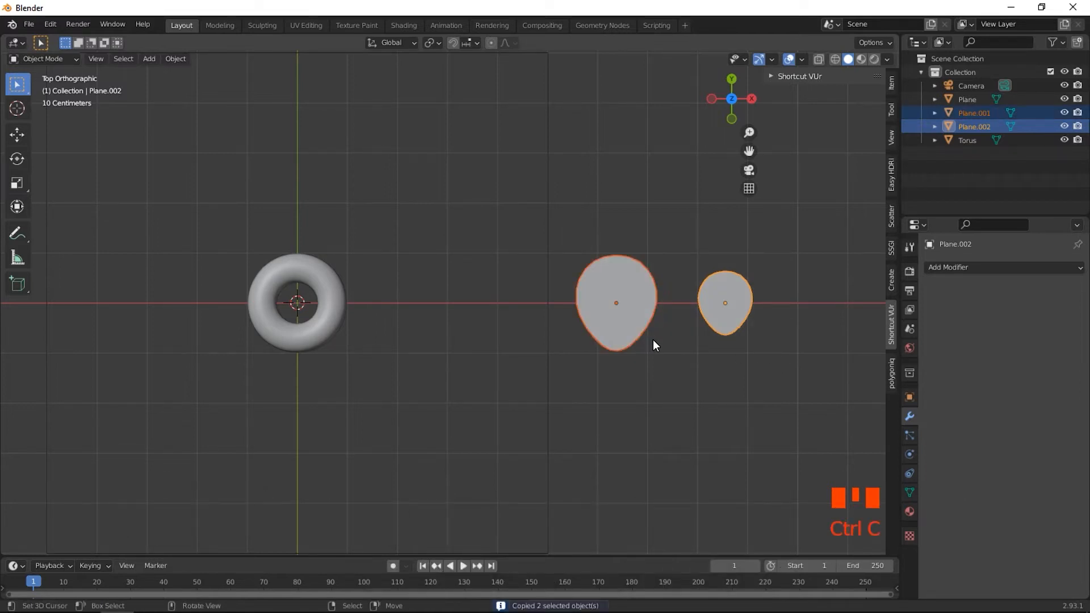
key(ctrl+g)
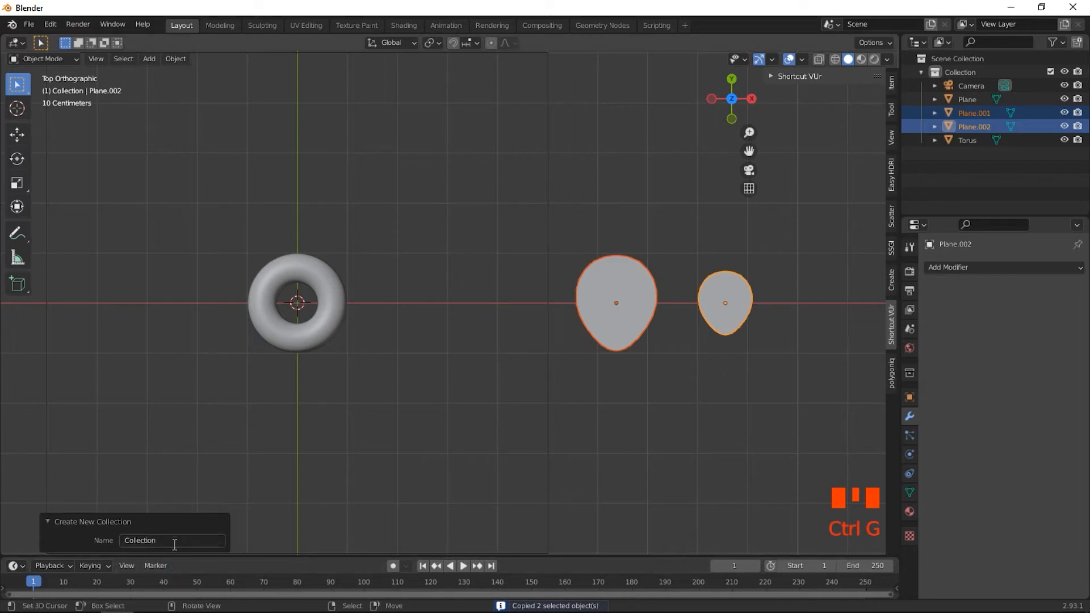
click(175, 541)
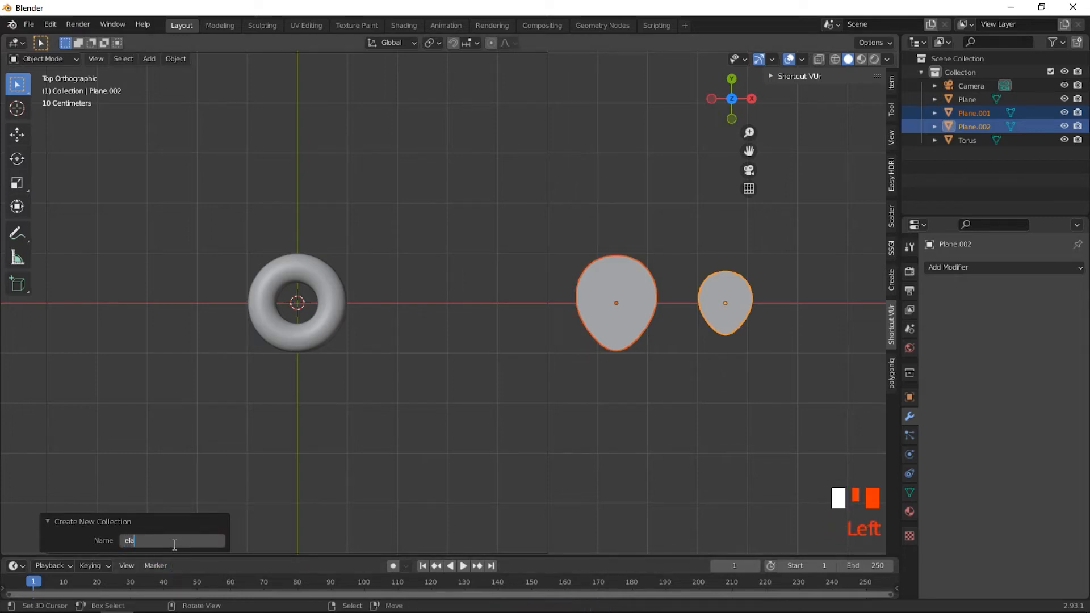
key(Return)
- Rename the torus object as vada
right_click(268, 323)
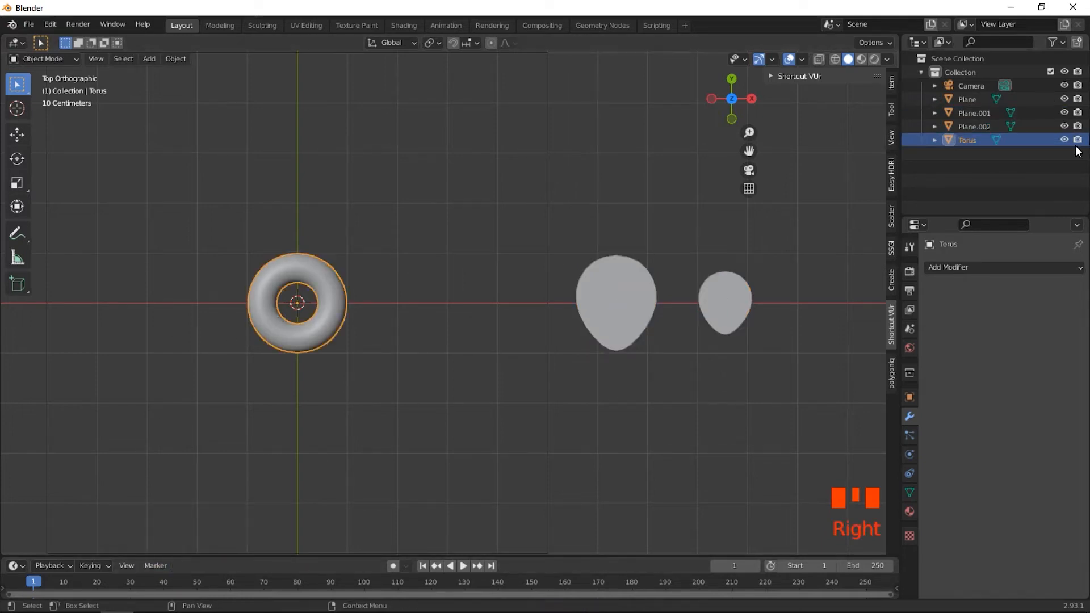
double_click(967, 141)
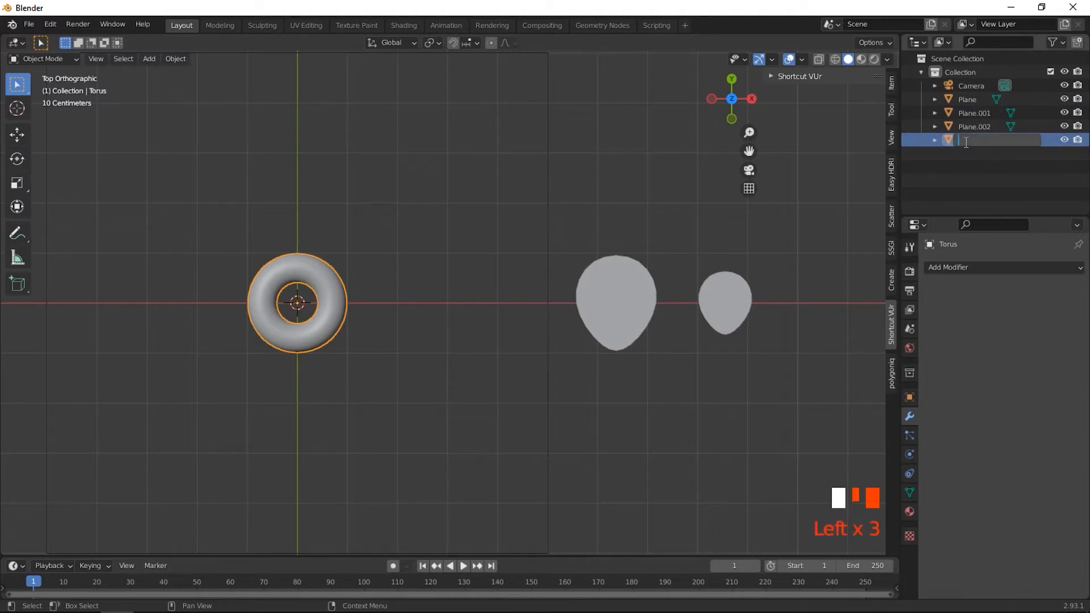
key(Return)
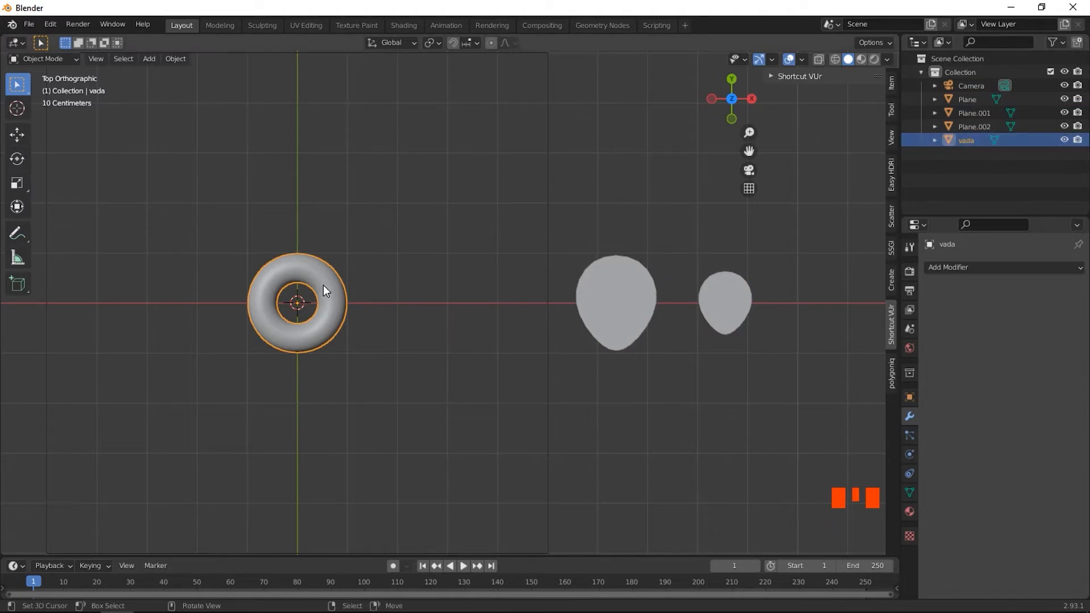
- Select the two leaves and bring up the options for applying their transforms
drag(602, 218, 776, 351)
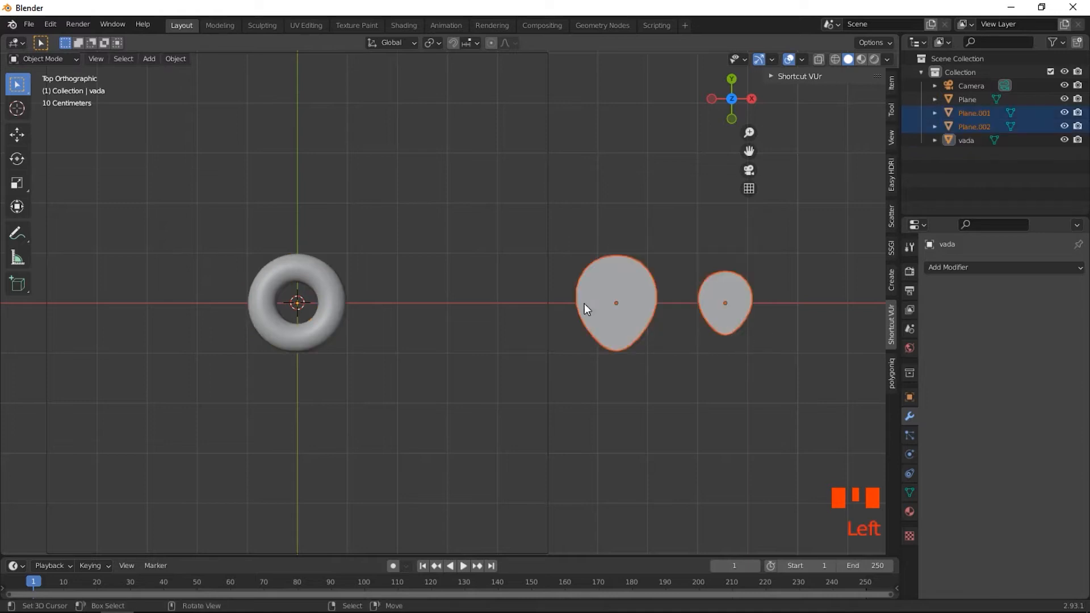
key(ctrl+a)
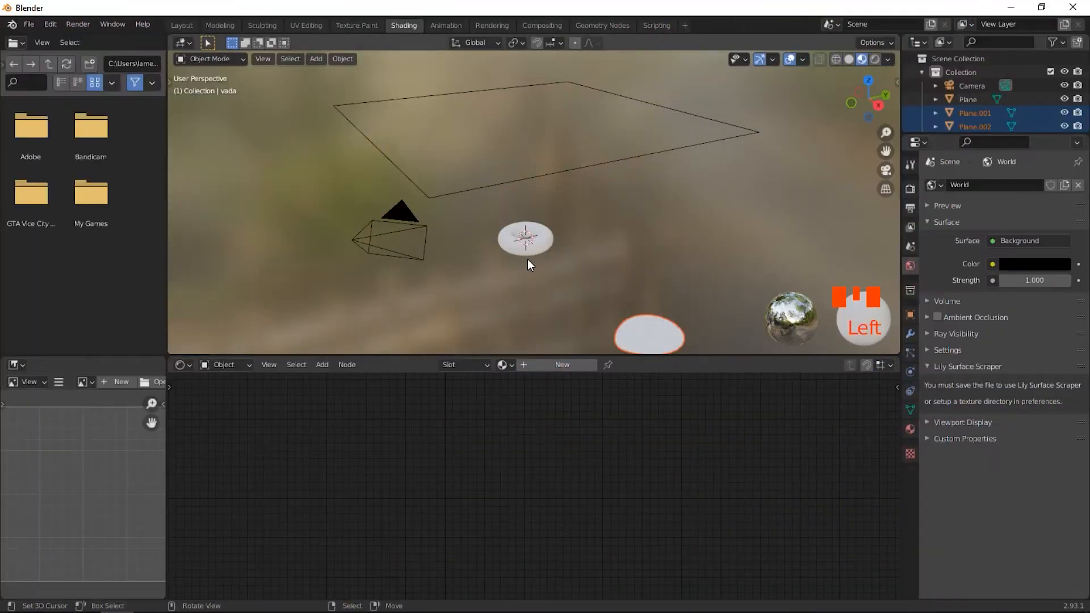
- Assign the existing material named Material to the torus in the Shading workspace and rename it vada
right_click(527, 254)
key(grave)
click(520, 239)
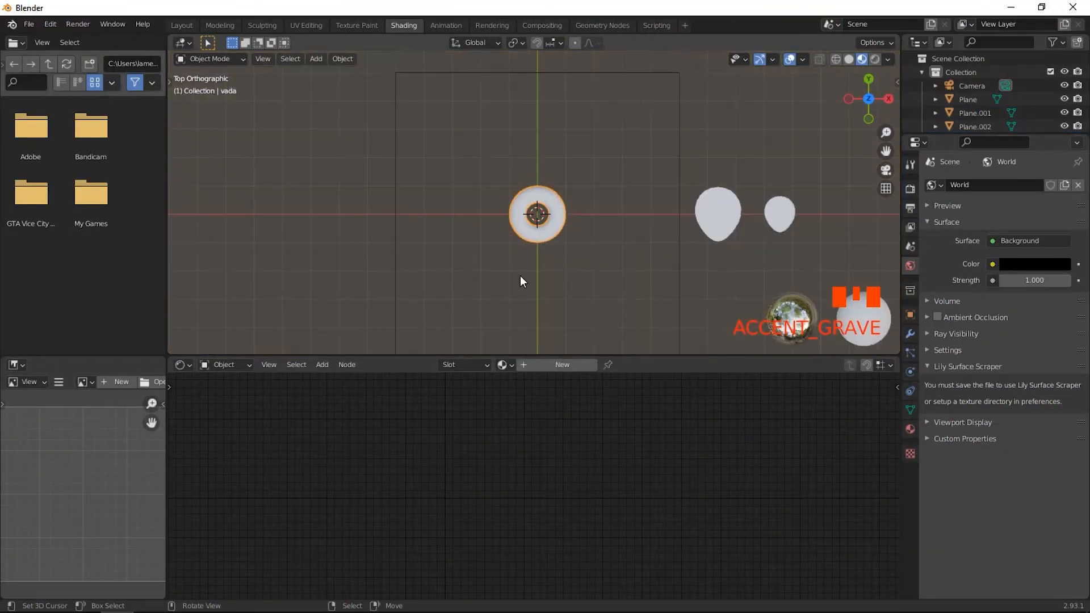
click(505, 365)
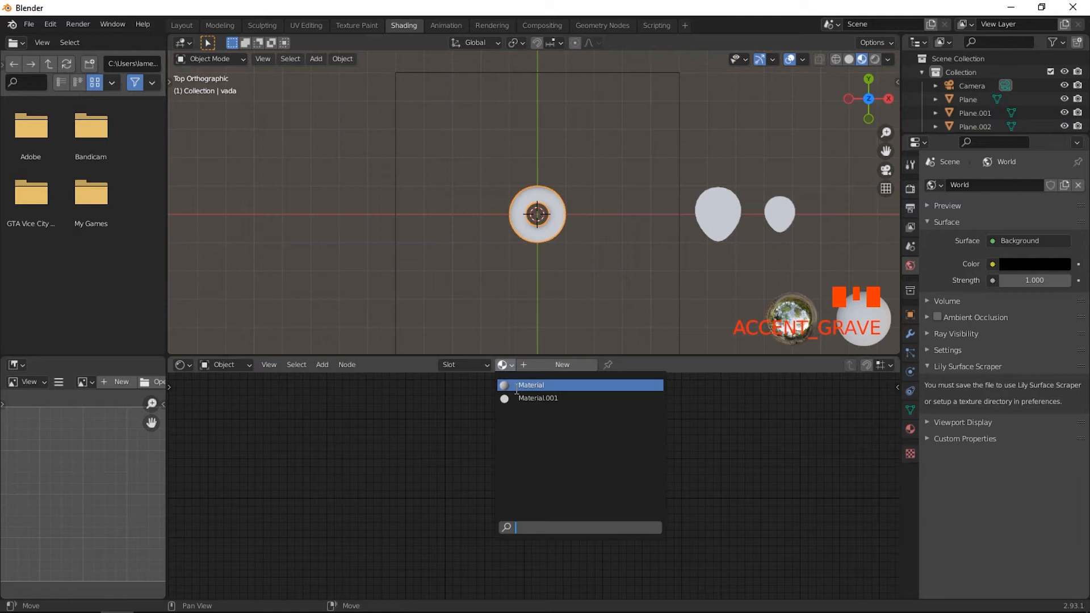
click(516, 387)
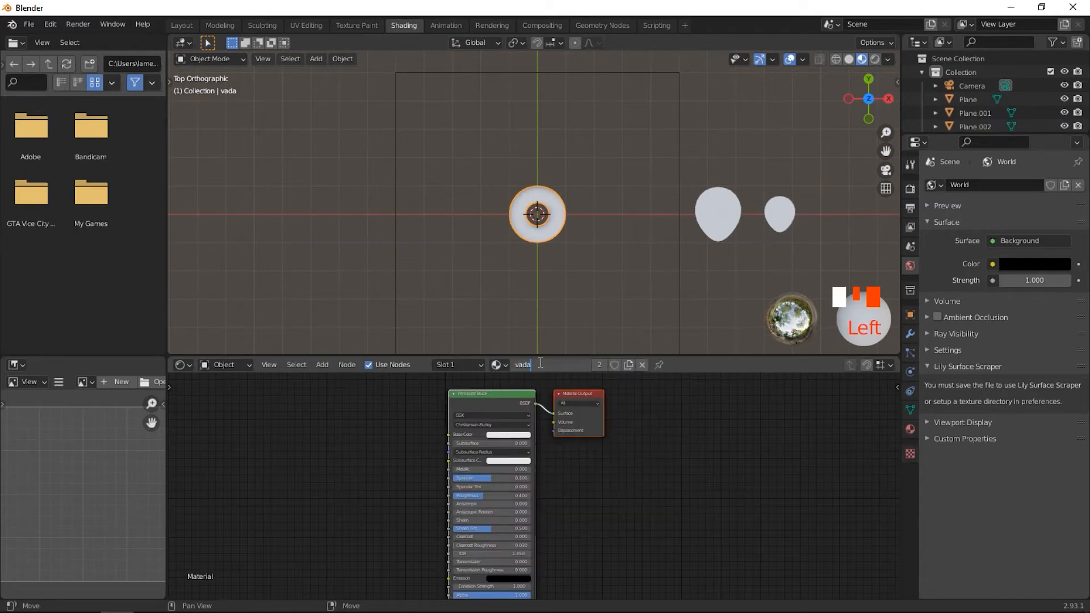
click(538, 236)
- Add a Noise Texture node to the vada material and connect its Color output to the Principled BSDF's Base Color
scroll(550, 215, up, 4)
scroll(565, 207, up, 3)
shift+scroll(556, 241, down, 3)
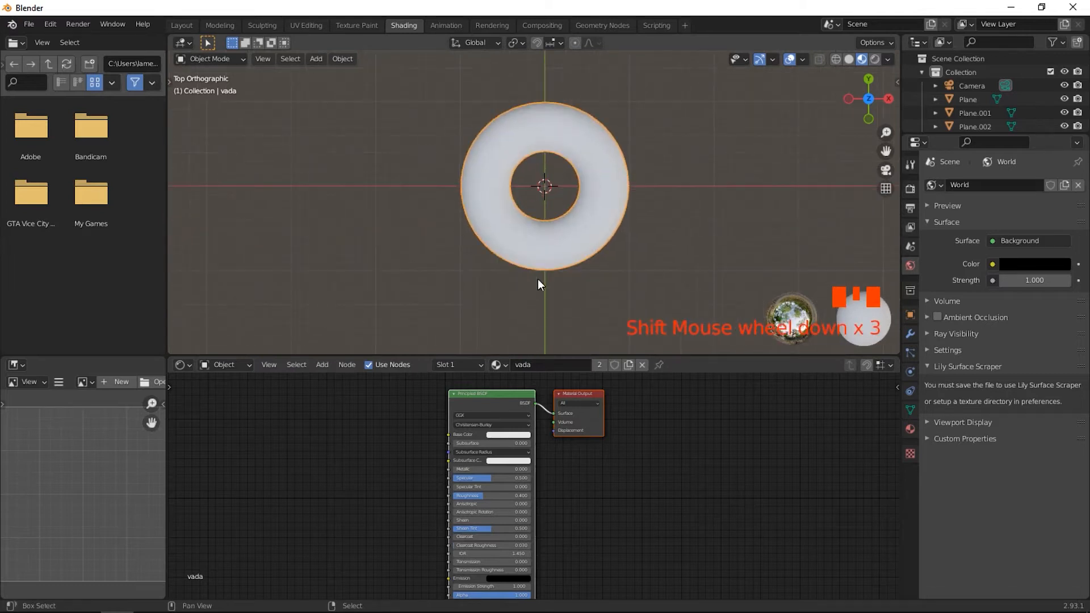
key(shift+a)
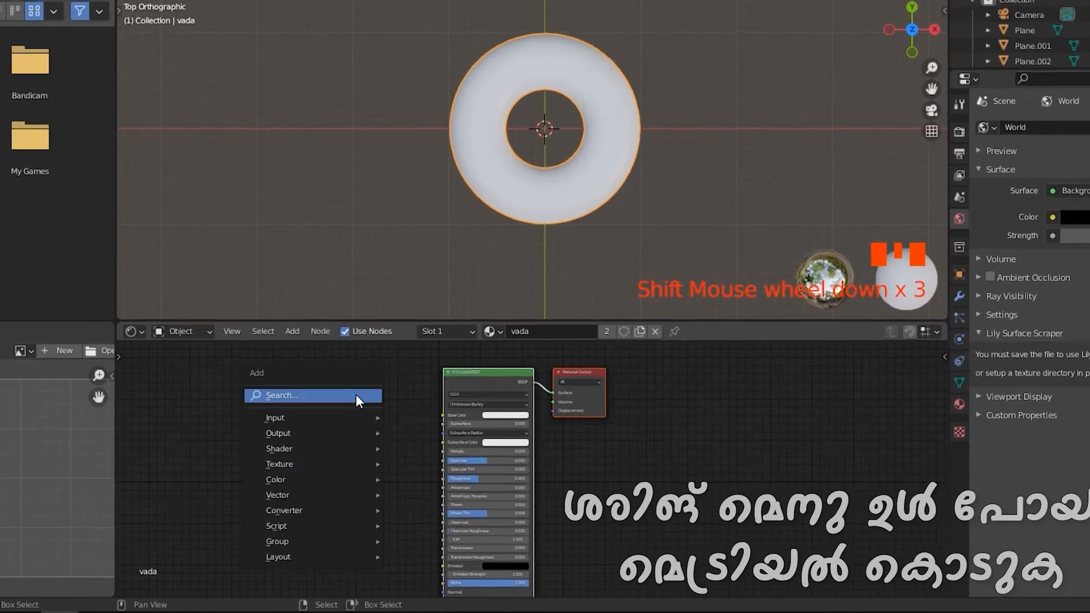
click(356, 395)
text(no)
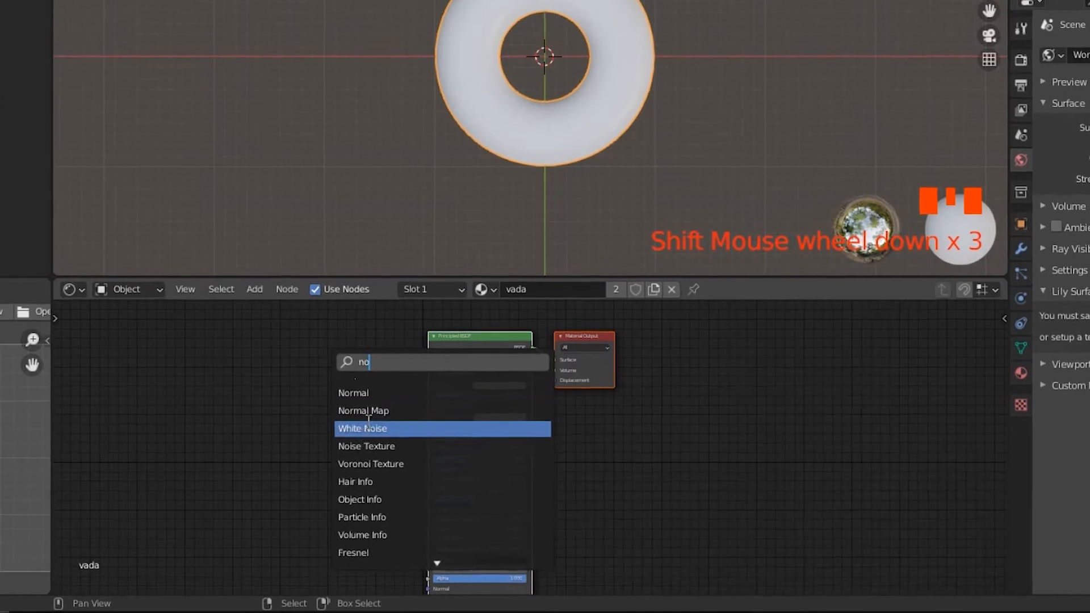
click(367, 447)
click(281, 405)
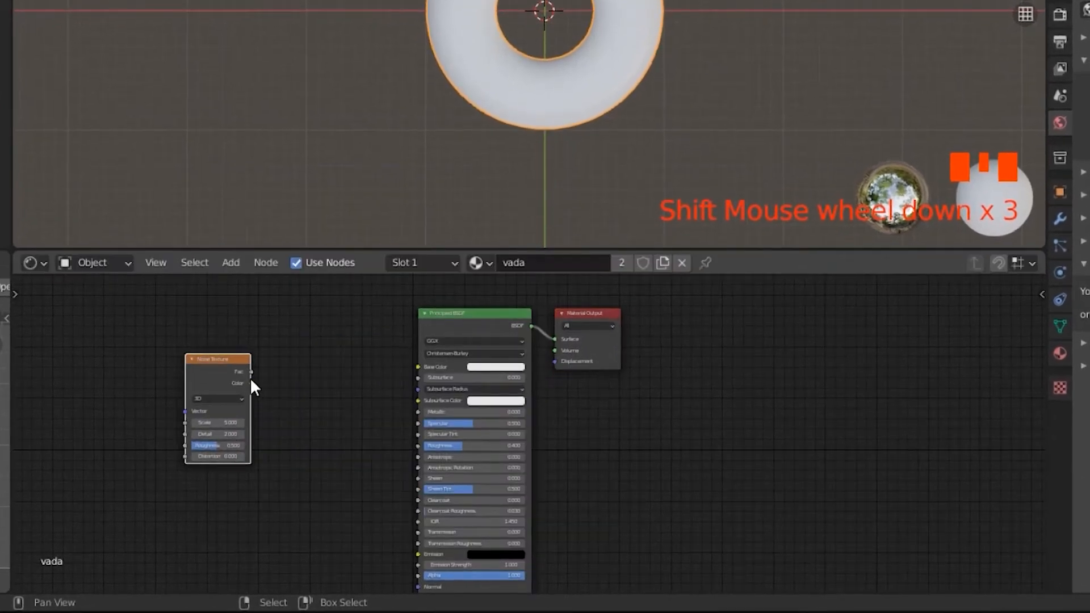
drag(250, 384, 418, 367)
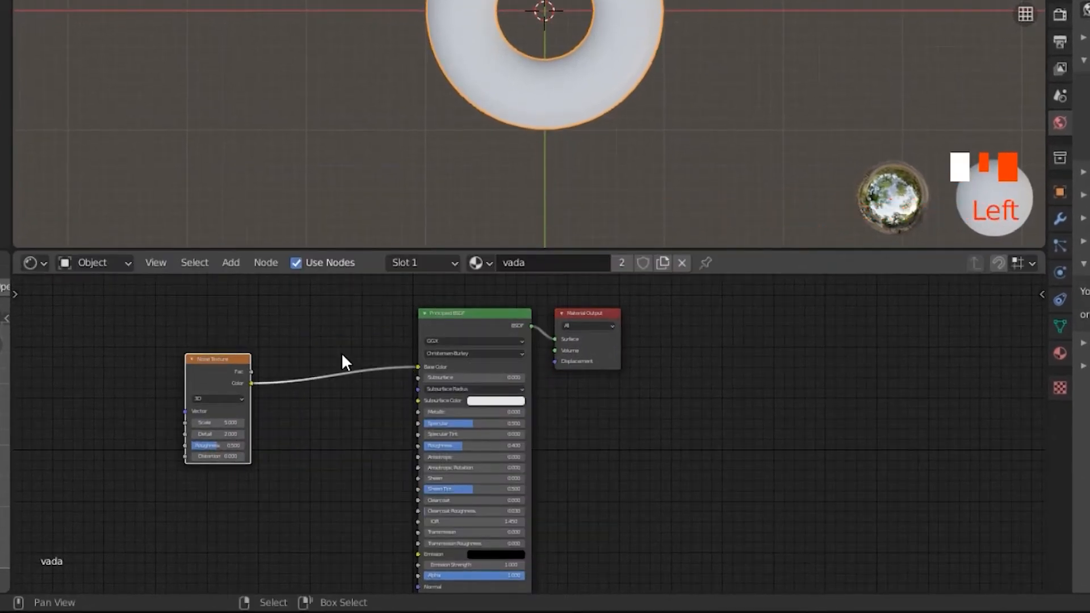
- Insert a ColorRamp node into the link between the Noise Texture and the Principled BSDF
key(shift+a)
click(326, 349)
text(col)
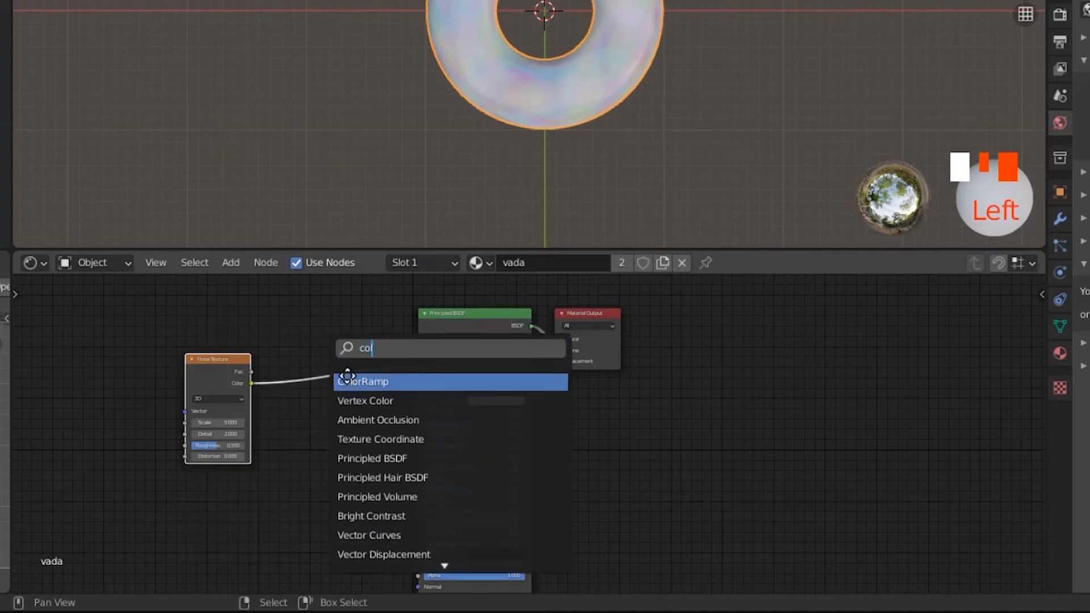
click(347, 381)
click(315, 365)
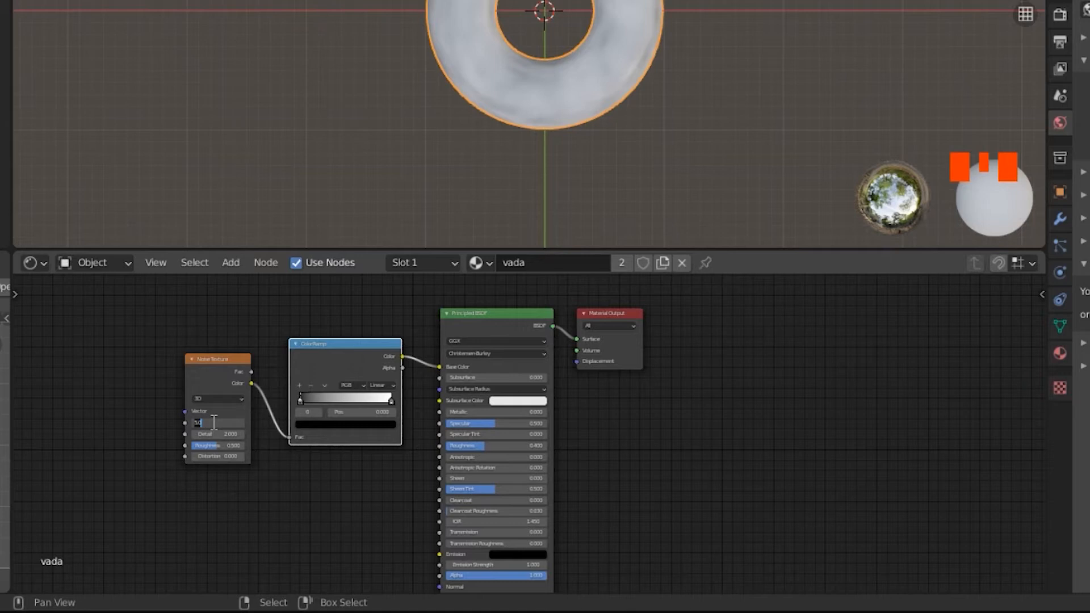
- Set the Noise Texture's Scale to 4 and Detail to 8
key(Return)
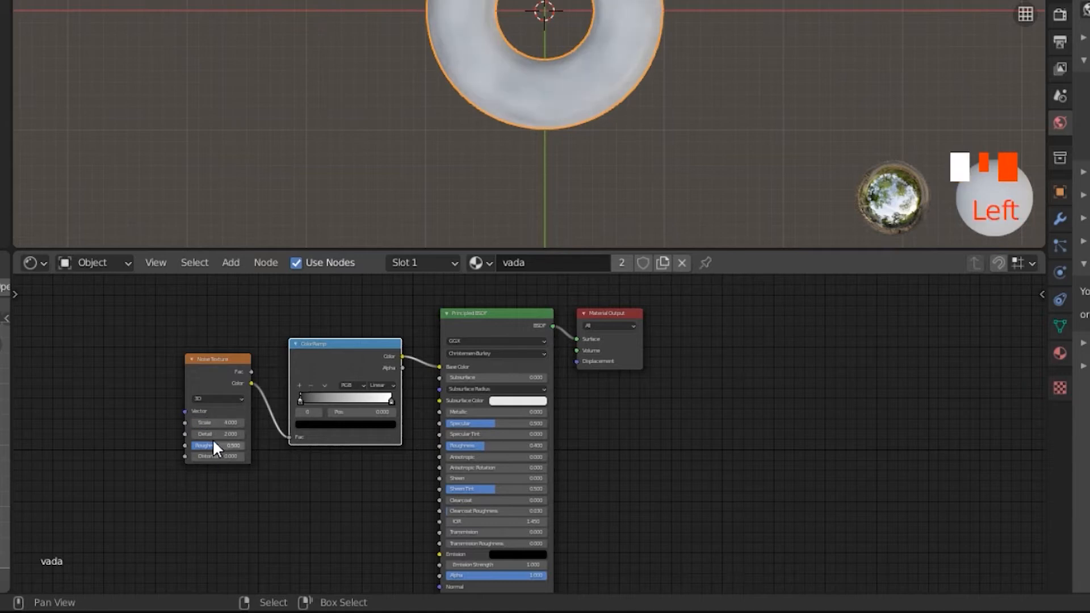
double_click(208, 434)
text(8)
key(Return)
- Add a Bump node that takes the Noise Texture's Color as Height and feeds the Principled BSDF's Normal input
scroll(585, 23, up, 4)
middle_drag(612, 14, 547, 5)
shift+scroll(548, 6, down, 13)
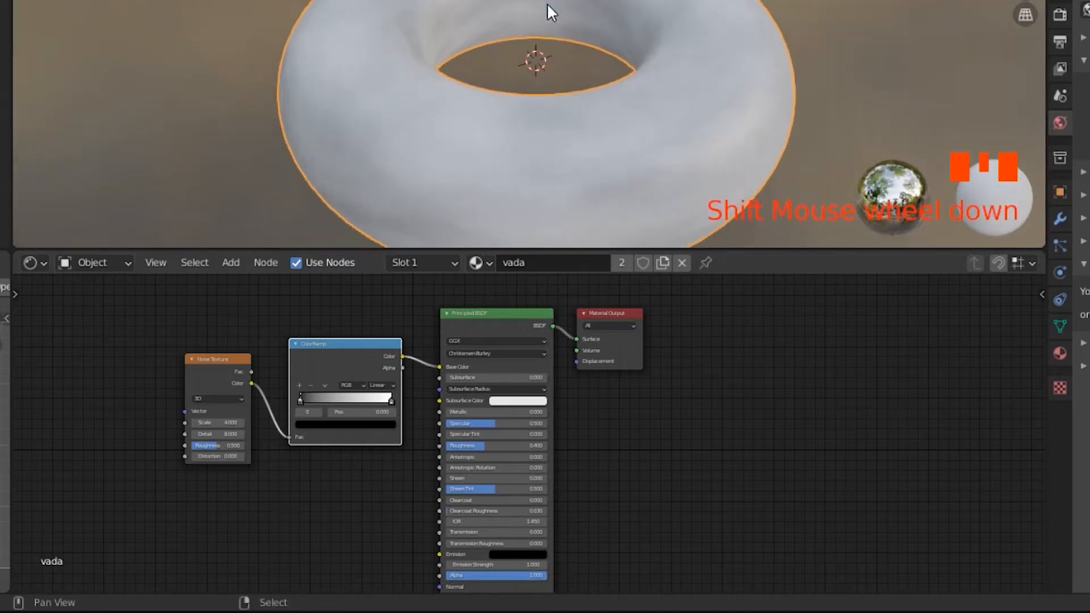
scroll(547, 6, down, 2)
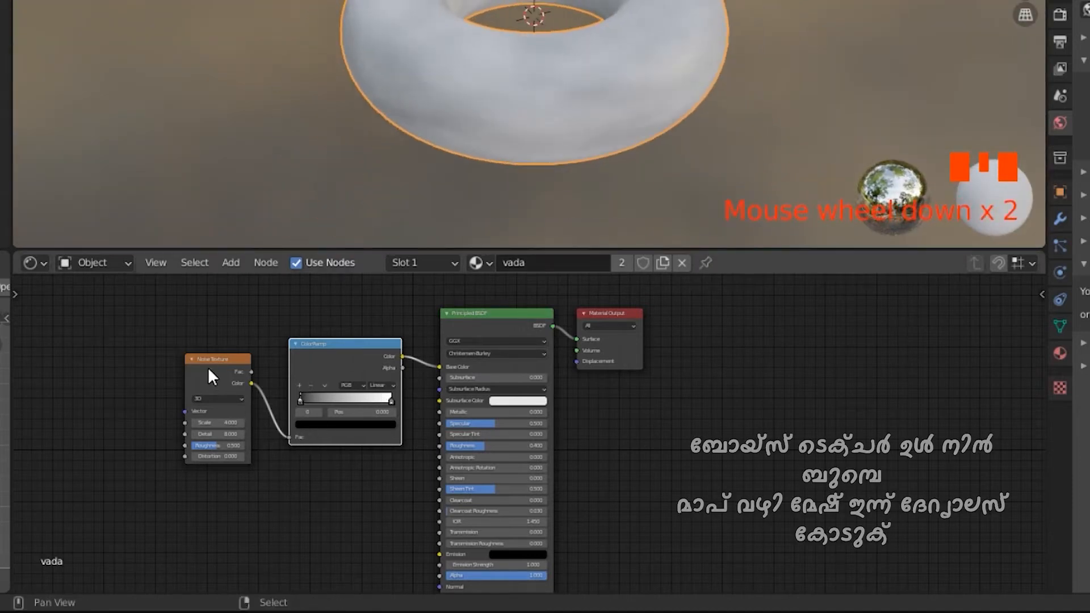
key(shift+a)
click(159, 331)
text(bu)
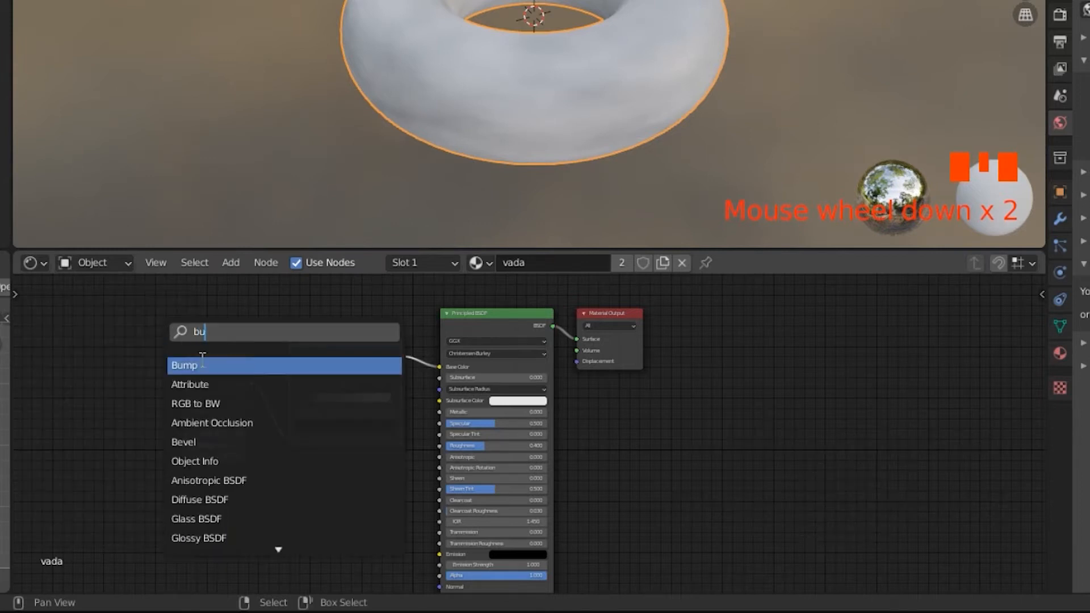
click(202, 360)
click(378, 469)
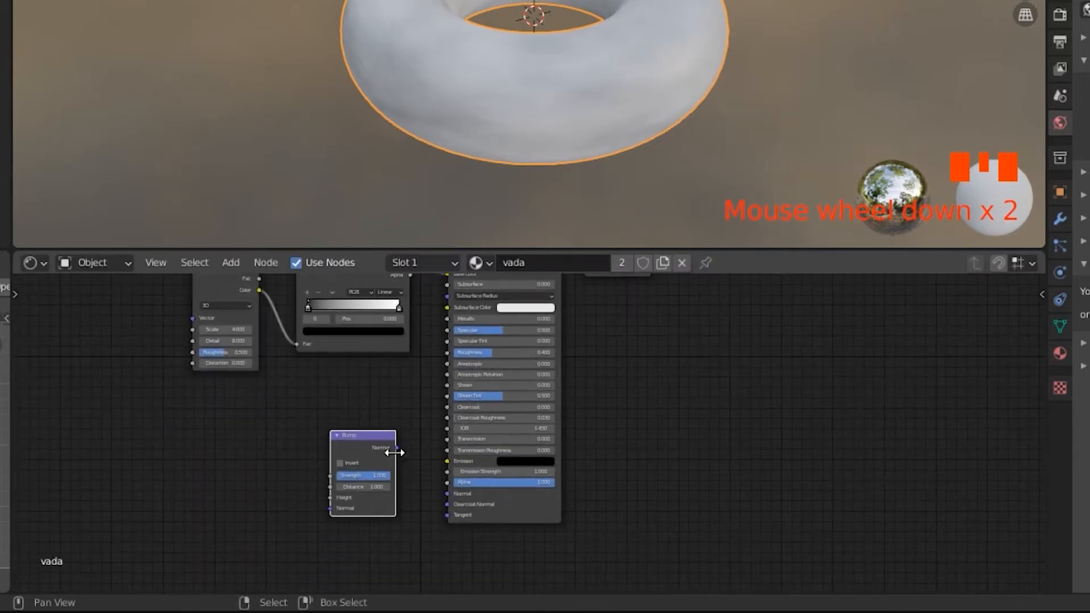
mouse_move(397, 447)
mouse_down()
mouse_move(435, 506)
mouse_move(447, 493)
mouse_up()
mouse_move(259, 291)
mouse_down()
mouse_move(307, 468)
mouse_move(328, 505)
mouse_move(332, 496)
mouse_up()
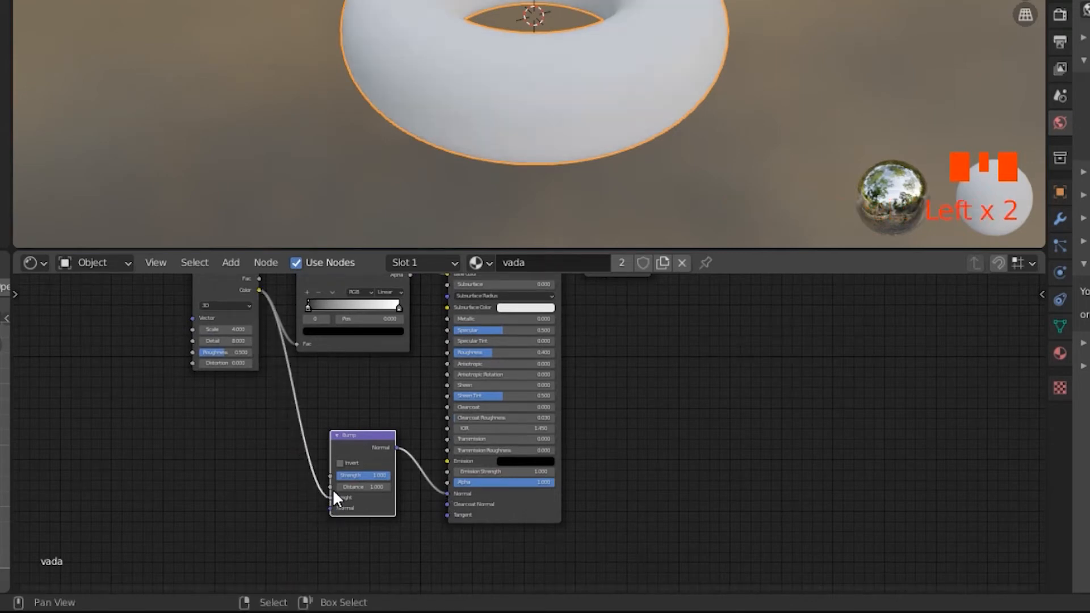
- Turn down the Bump node to soften the relief on the vada's surface
scroll(559, 137, up, 2)
middle_drag(558, 138, 454, 59)
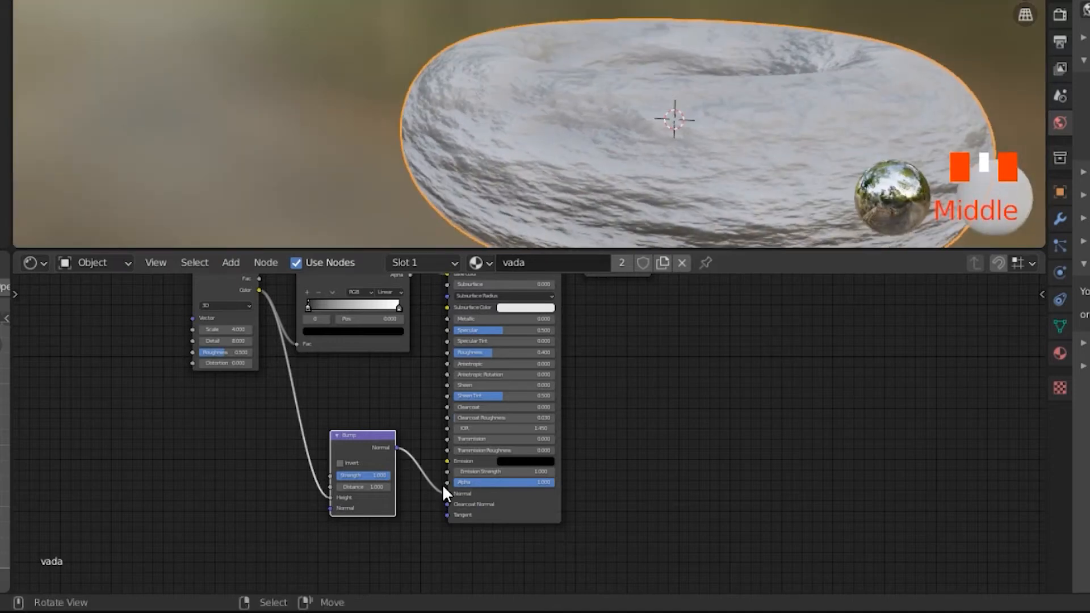
scroll(369, 480, up, 3)
drag(342, 487, 297, 488)
- Add Texture Coordinate and Mapping nodes to the Noise Texture and drive the Mapping vector from the Object coordinates
middle_drag(321, 399, 401, 560)
click(201, 405)
key(ctrl+t)
middle_drag(148, 496, 408, 474)
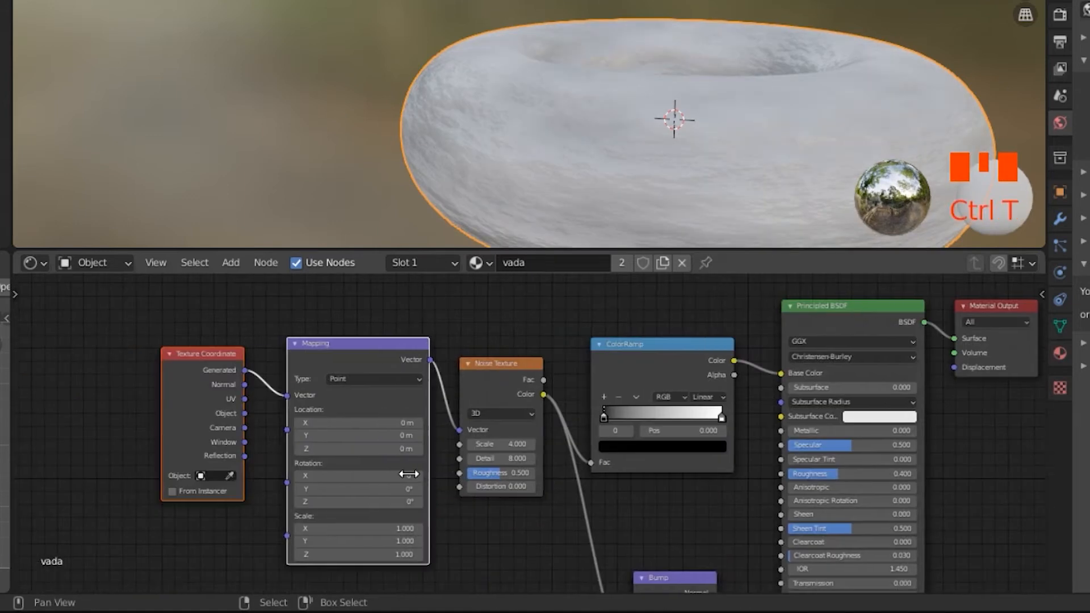
drag(245, 413, 287, 395)
- Move the ColorRamp's black stop inward and colour it dark orange-brown with hue 0.018, saturation 1 and value 0.298
middle_drag(546, 501, 402, 458)
scroll(416, 364, up, 2)
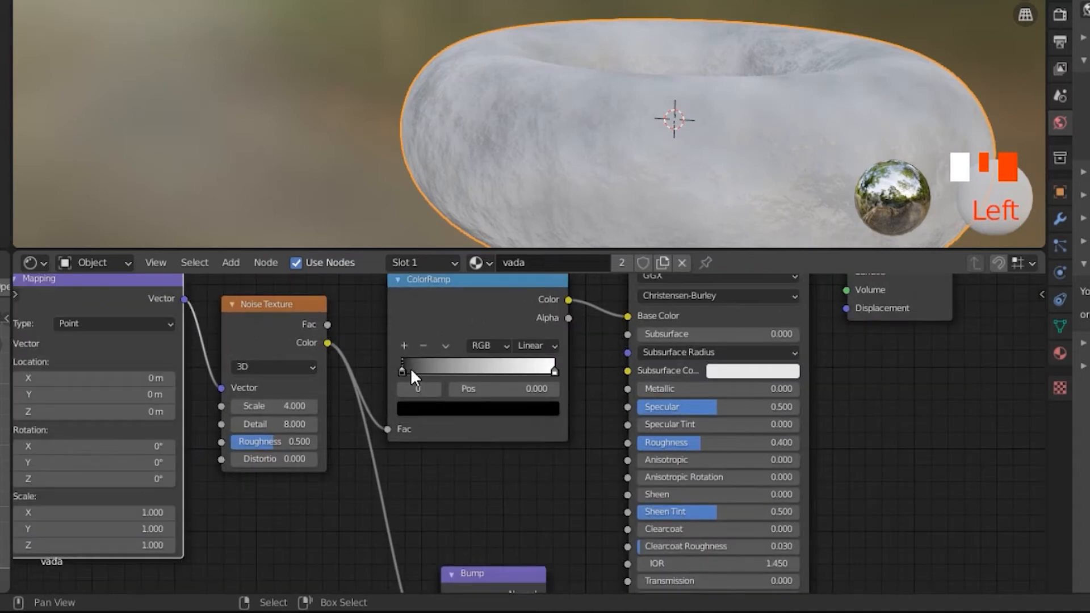
drag(412, 370, 435, 373)
click(429, 406)
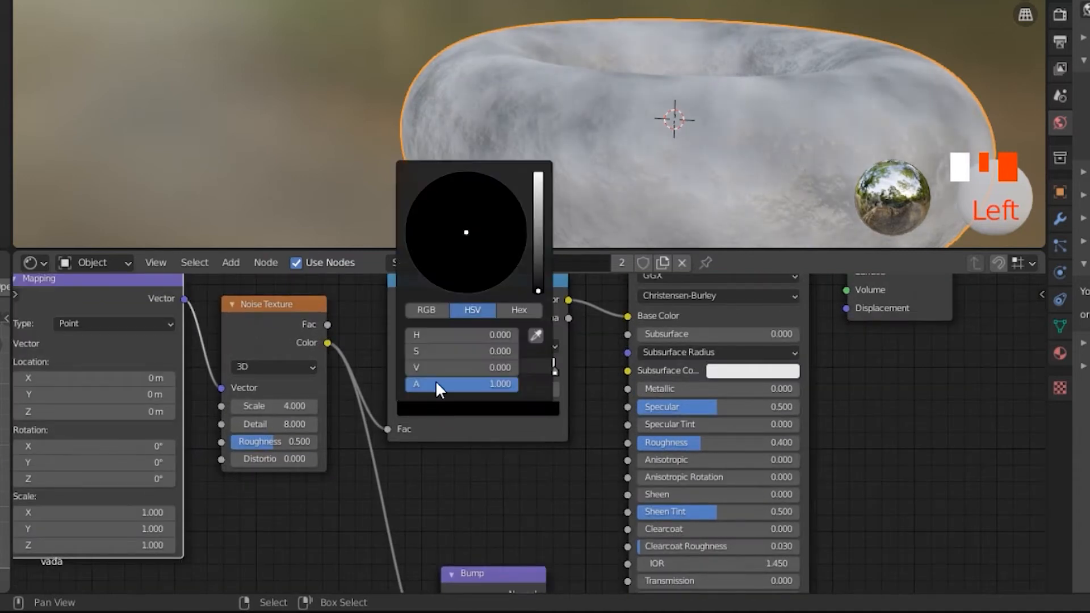
click(536, 224)
click(433, 284)
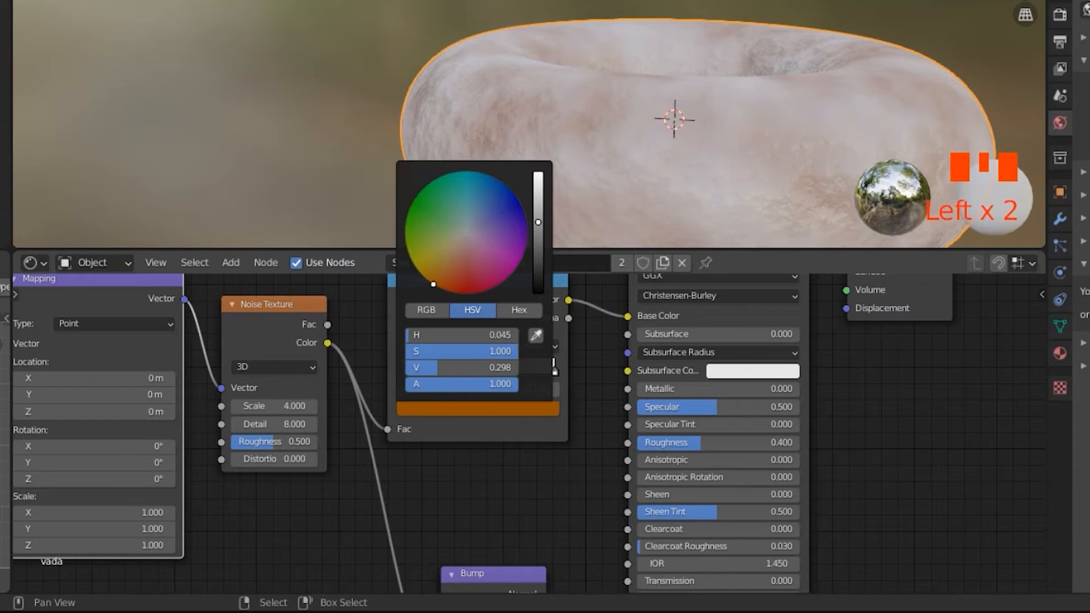
drag(445, 282, 445, 290)
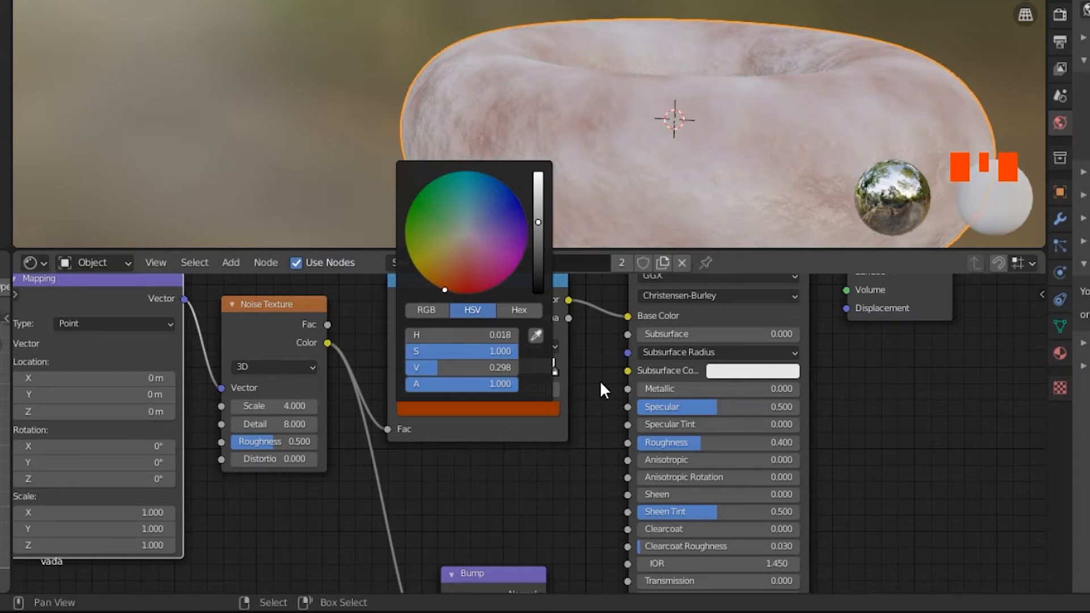
- Move the ColorRamp's white stop to about 0.745 and colour it bright orange with hue 0.014 and saturation 1
drag(552, 371, 509, 370)
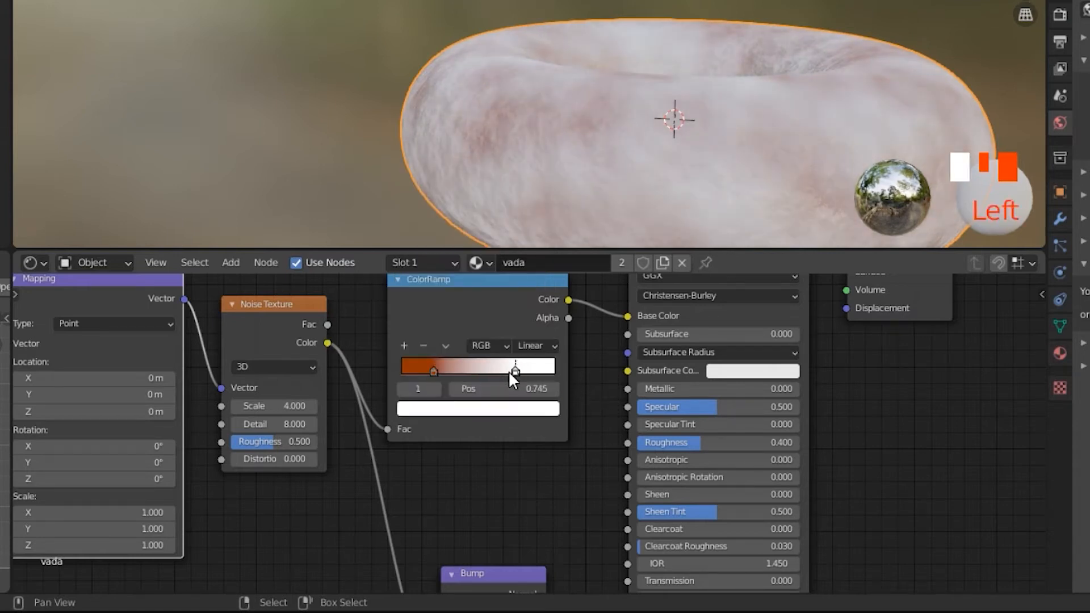
click(524, 410)
click(447, 290)
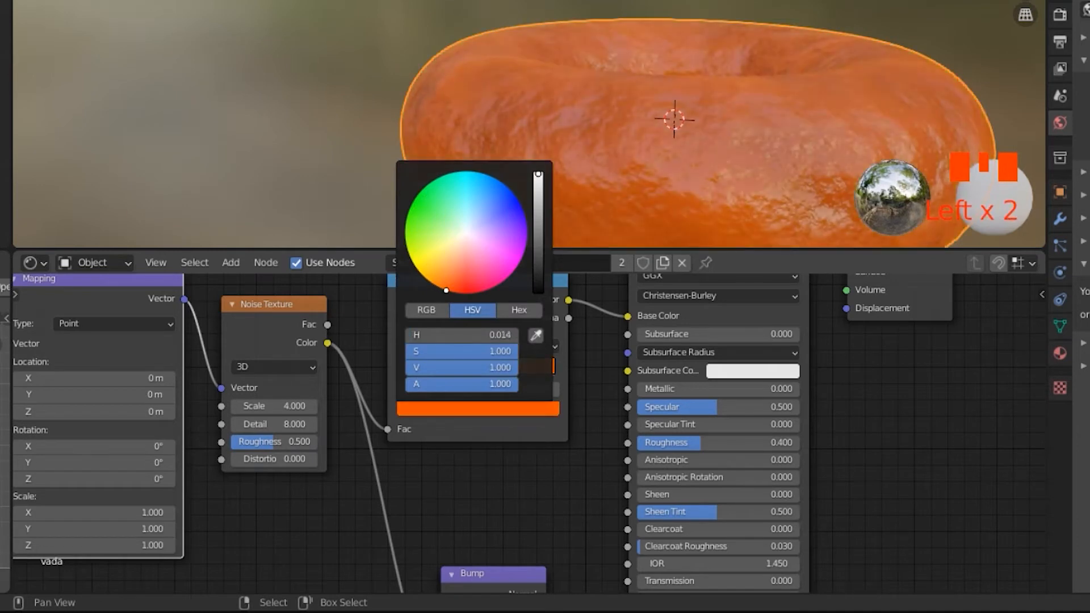
- Move the ColorRamp's dark stop to 0.300 and shift its colour to hue 0.025
middle_drag(680, 12, 783, 148)
drag(433, 371, 447, 371)
click(477, 410)
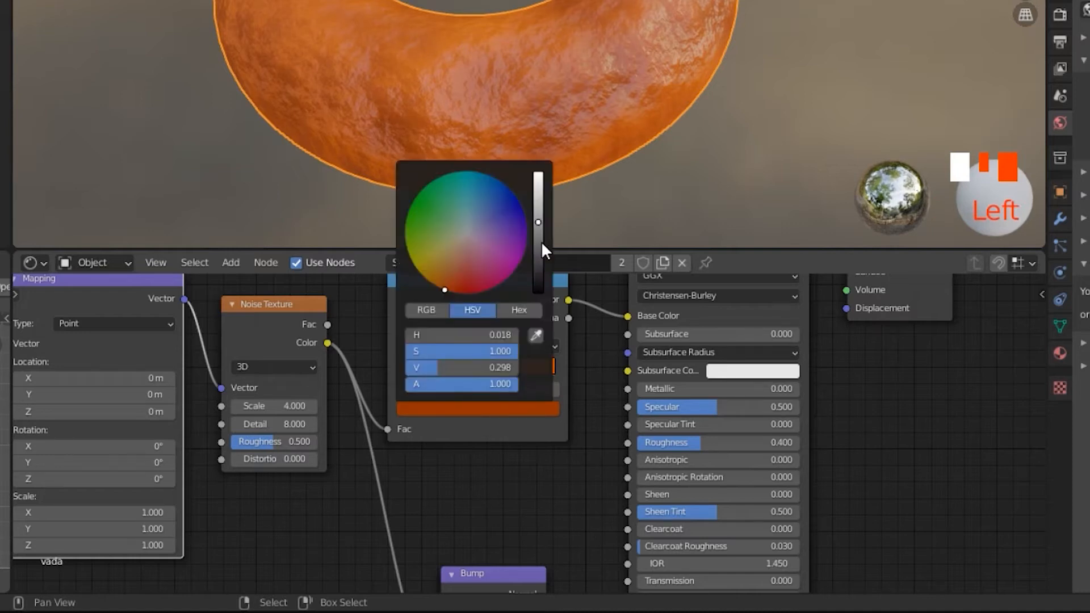
mouse_move(442, 287)
mouse_down()
mouse_move(433, 284)
mouse_move(445, 290)
mouse_up()
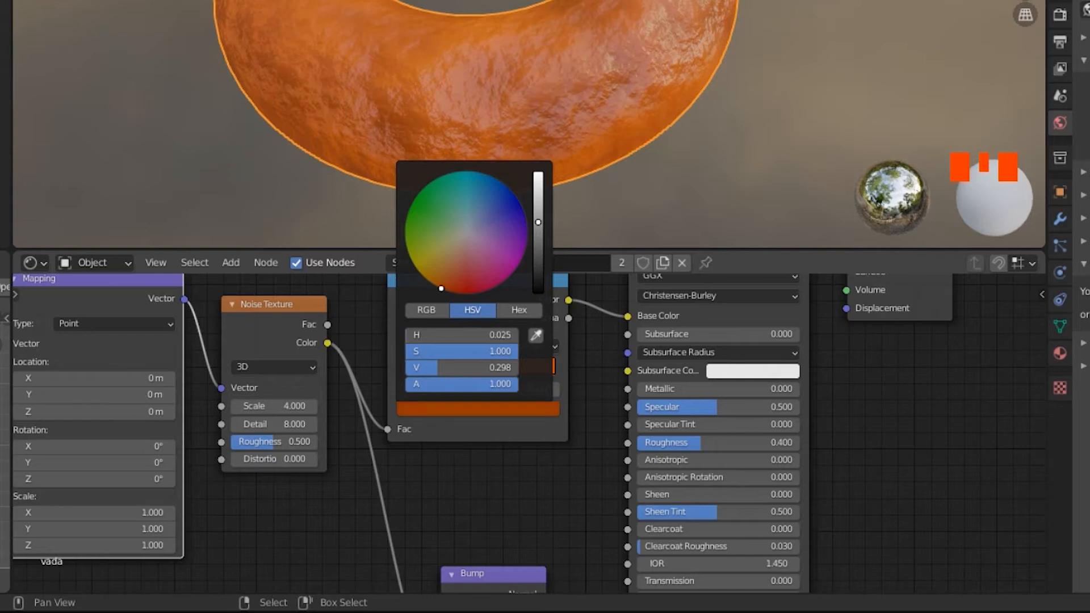
- Examine the vada's fried orange surface from the front, from above and from oblique angles
scroll(533, 49, down, 3)
middle_drag(533, 49, 469, 155)
key(KP_1)
key(grave)
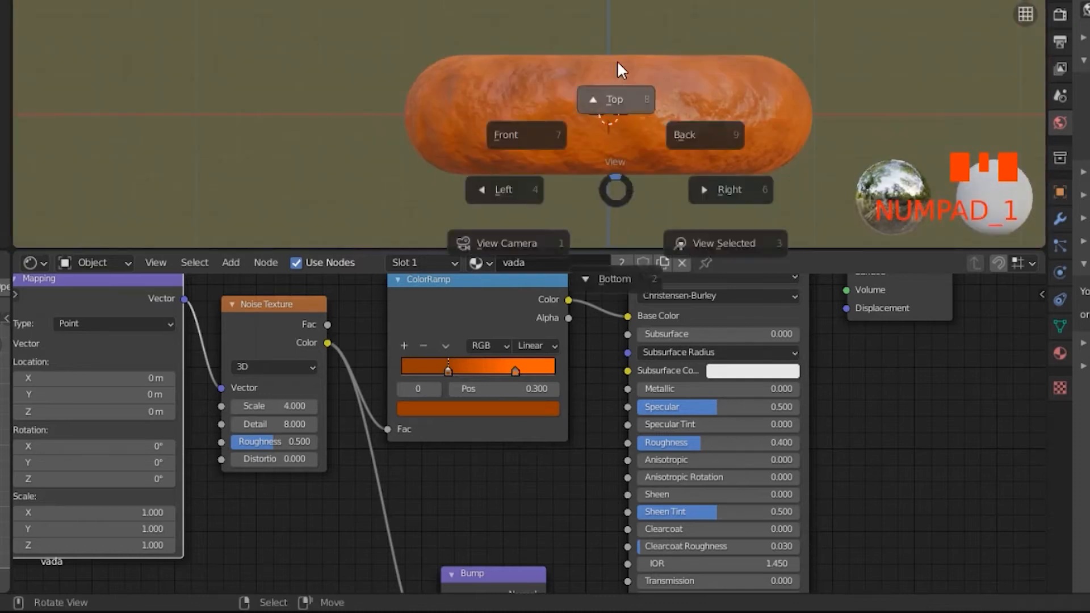
click(619, 66)
scroll(644, 109, down, 5)
shift+scroll(644, 113, up, 4)
middle_drag(644, 113, 542, 11)
scroll(604, 140, up, 4)
middle_drag(604, 141, 630, 91)
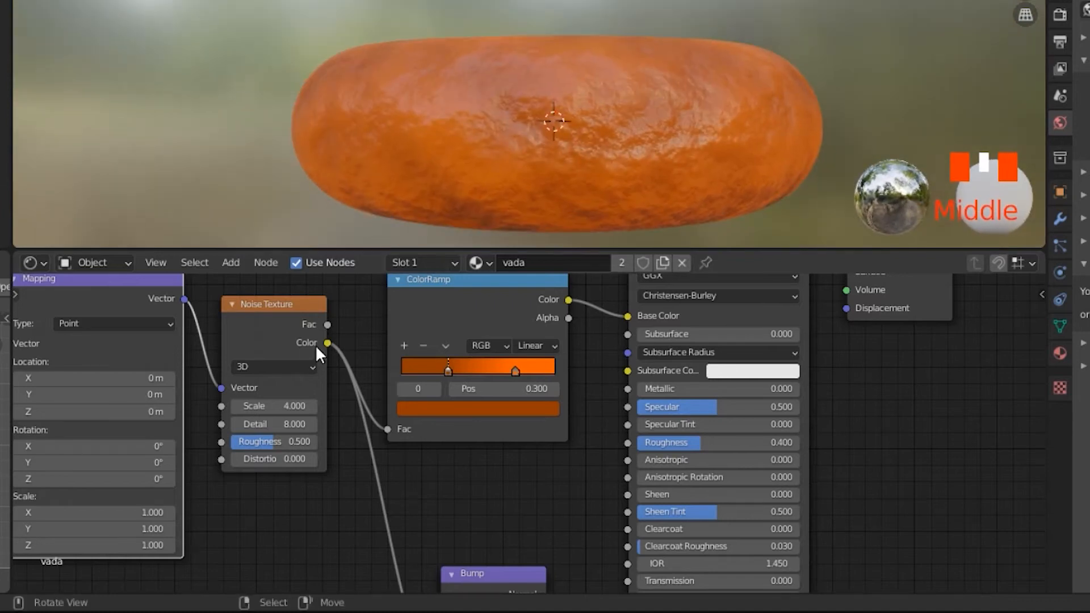
- Set the vada's Noise Texture detail to 8.5
scroll(282, 428, up, 1)
drag(268, 426, 276, 426)
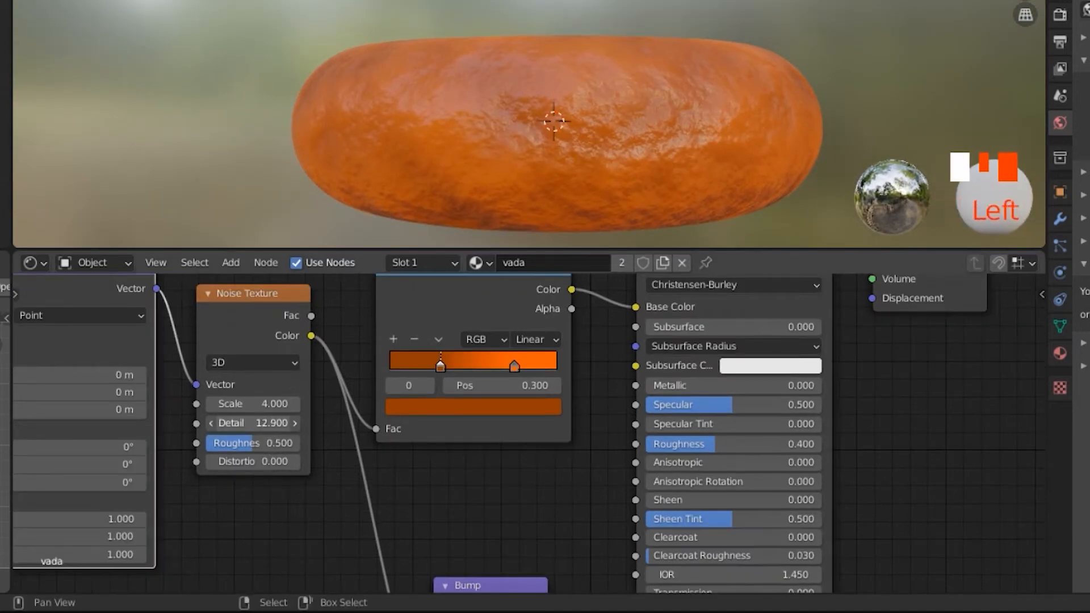
middle_drag(594, 87, 308, 241)
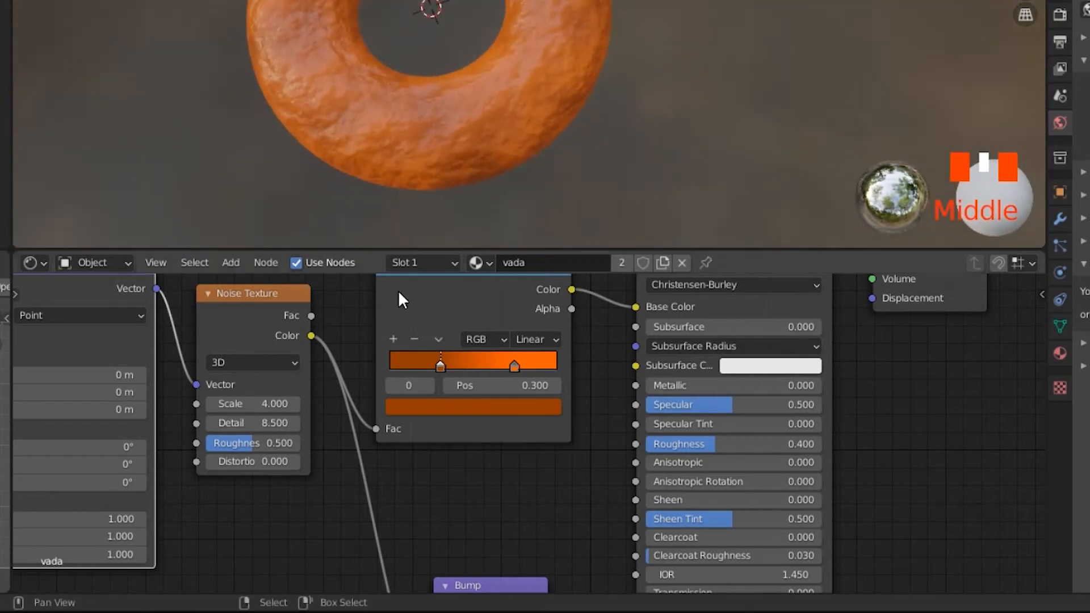
- Move the vada ColorRamp's bright stop inward and set the dark stop's position to 0.280
click(504, 367)
drag(494, 369, 451, 364)
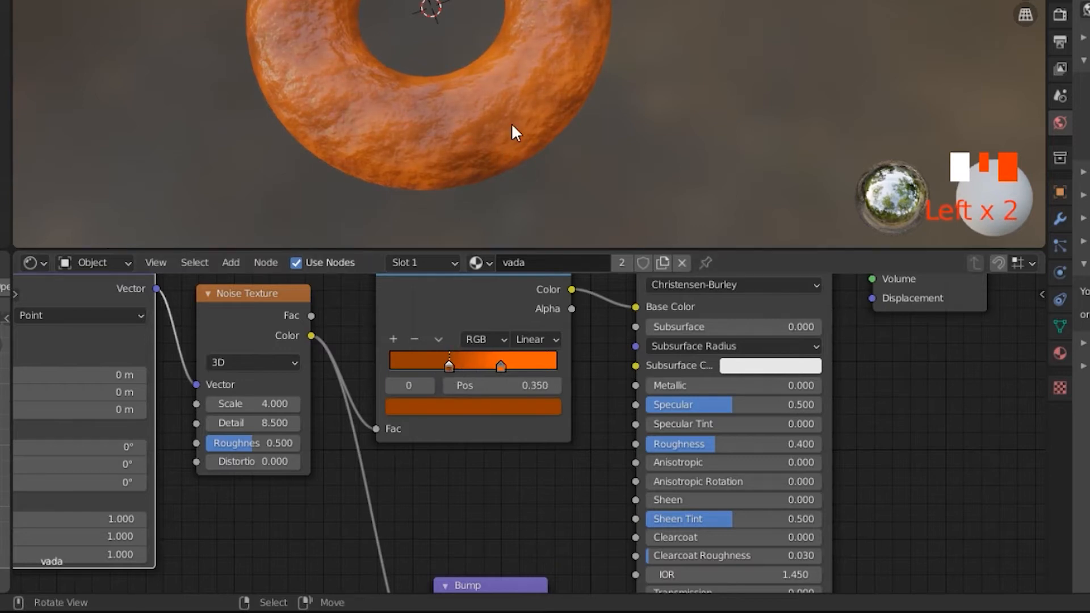
middle_drag(515, 128, 499, 85)
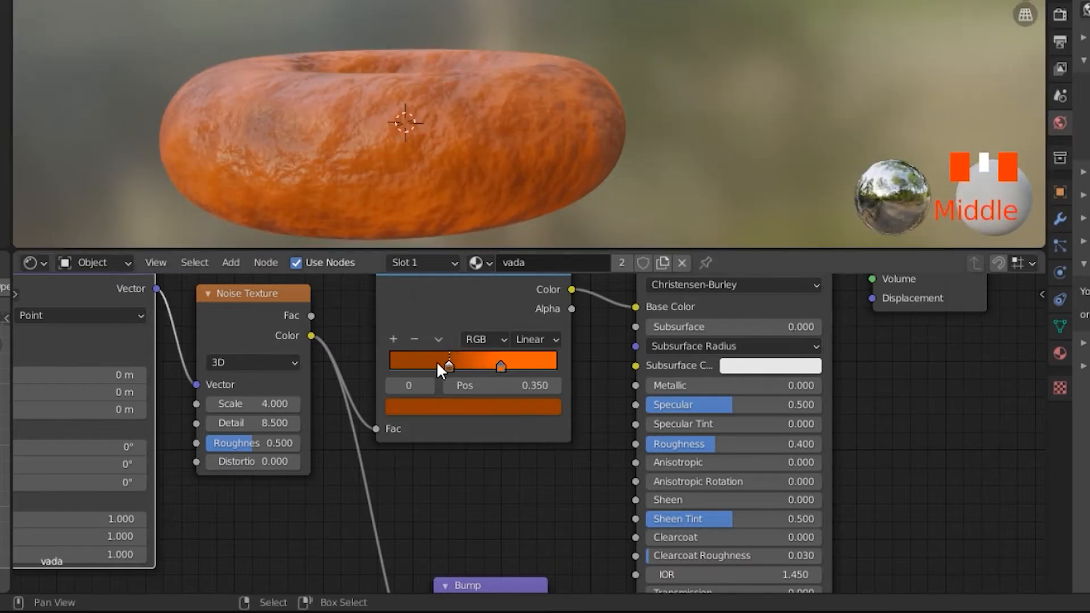
drag(438, 367, 433, 367)
middle_drag(539, 97, 363, 224)
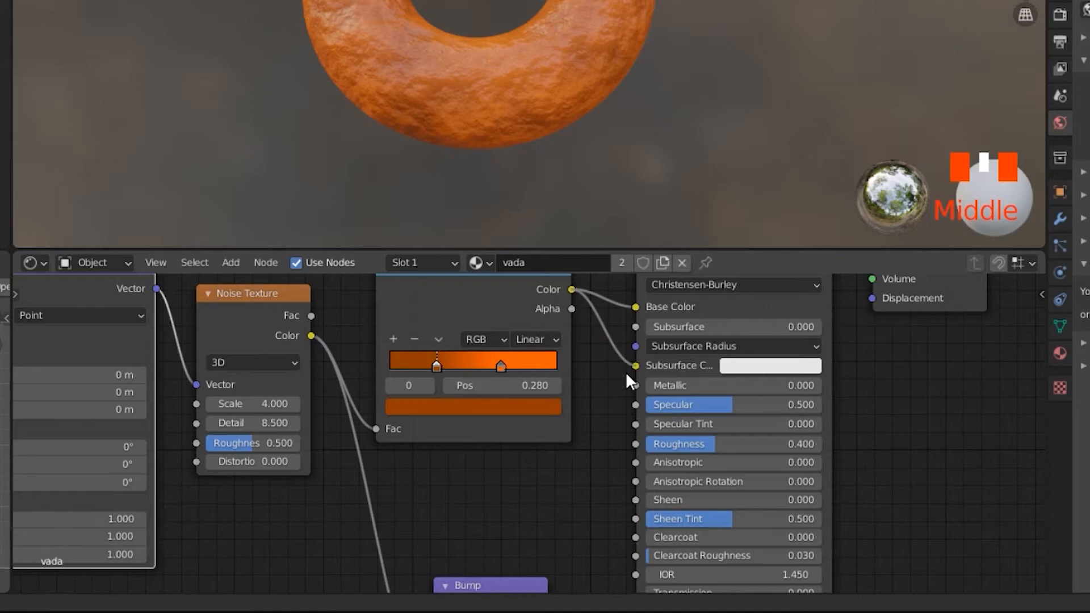
- Connect the ColorRamp colour to Subsurface Color, and set the shader's Subsurface to 0.070 and Roughness to about 0.475
drag(625, 373, 630, 369)
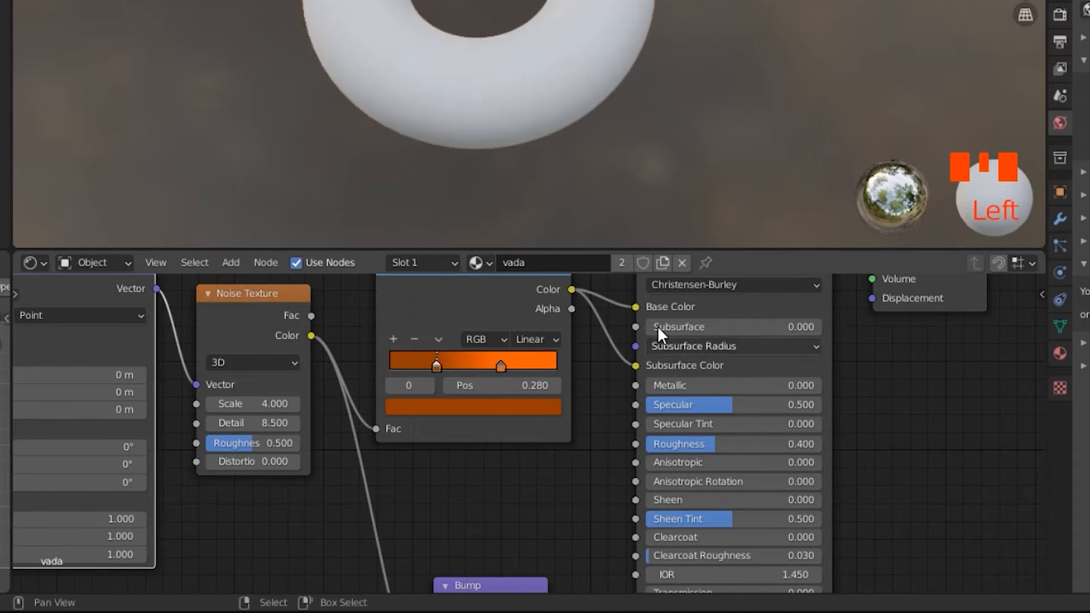
drag(659, 329, 671, 329)
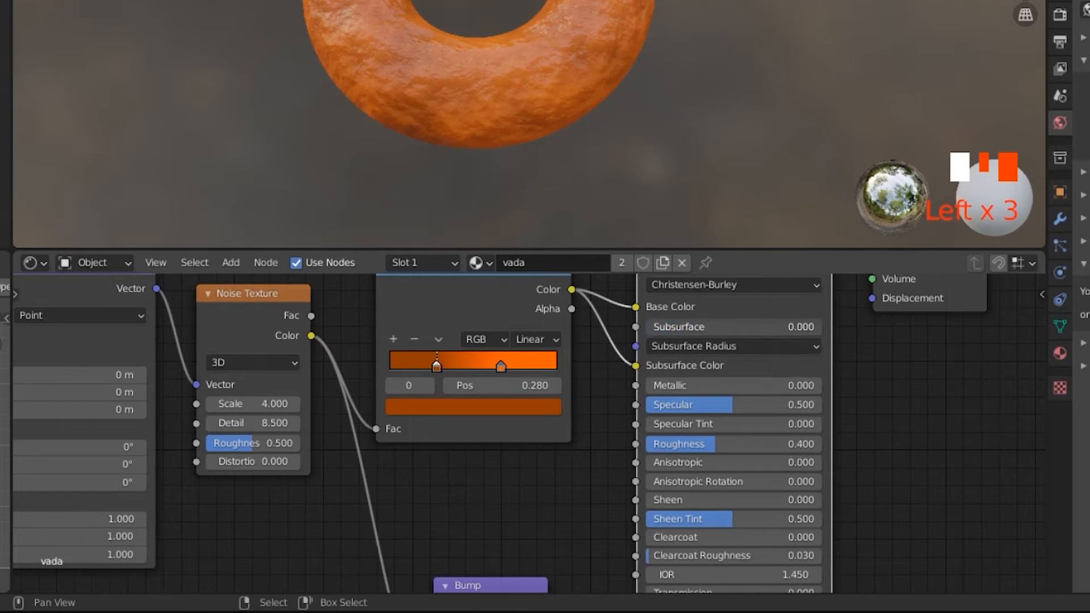
scroll(465, 115, down, 2)
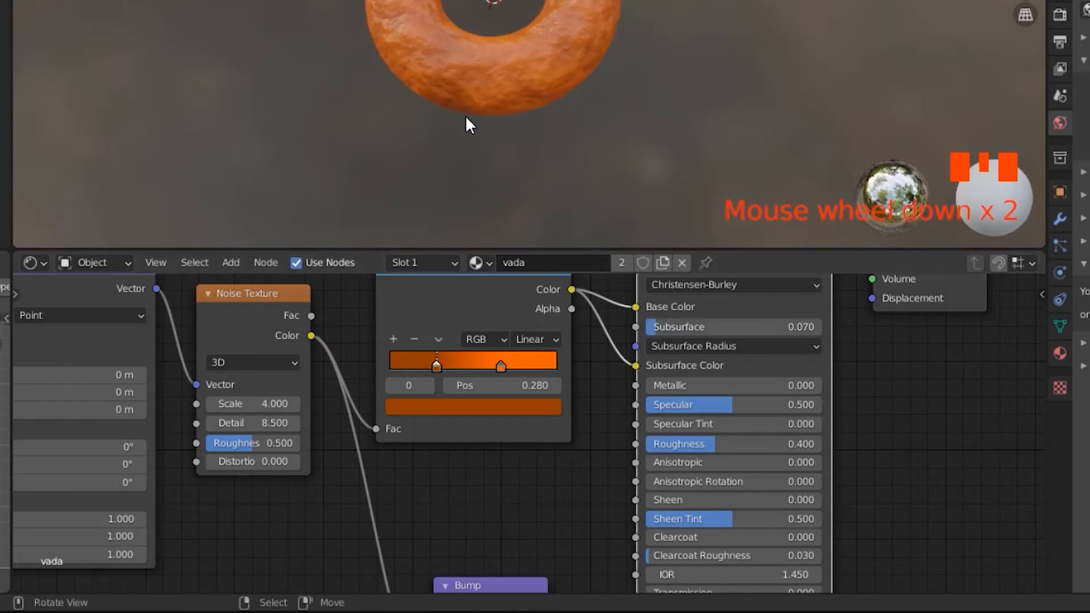
drag(719, 444, 700, 443)
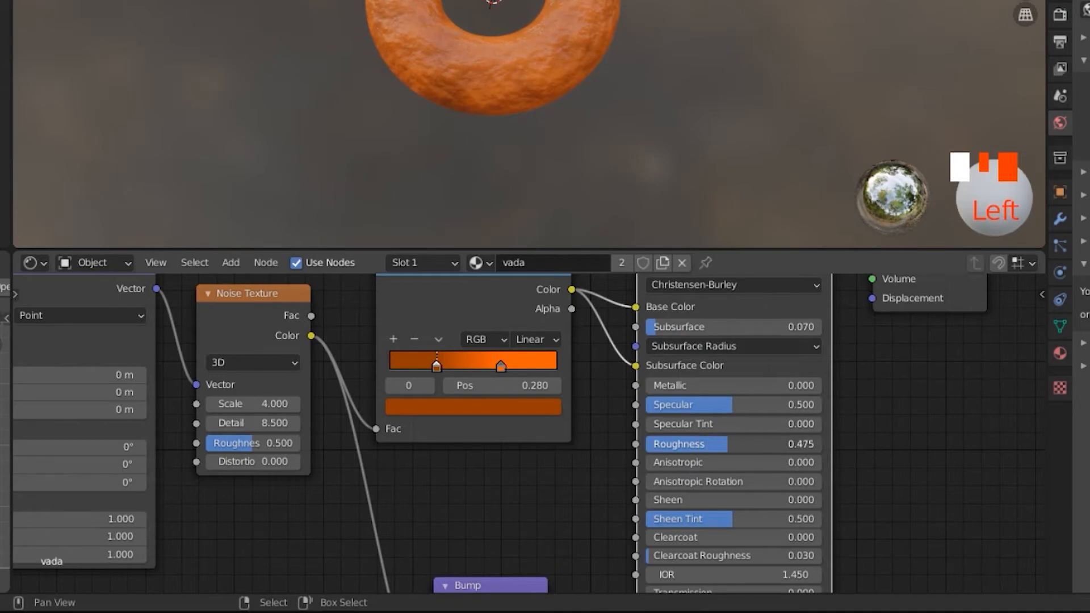
middle_drag(455, 42, 507, 111)
- Give the larger leaf piece a new material named ela
key(shift+z)
scroll(496, 101, down, 2)
right_click(182, 93)
click(529, 264)
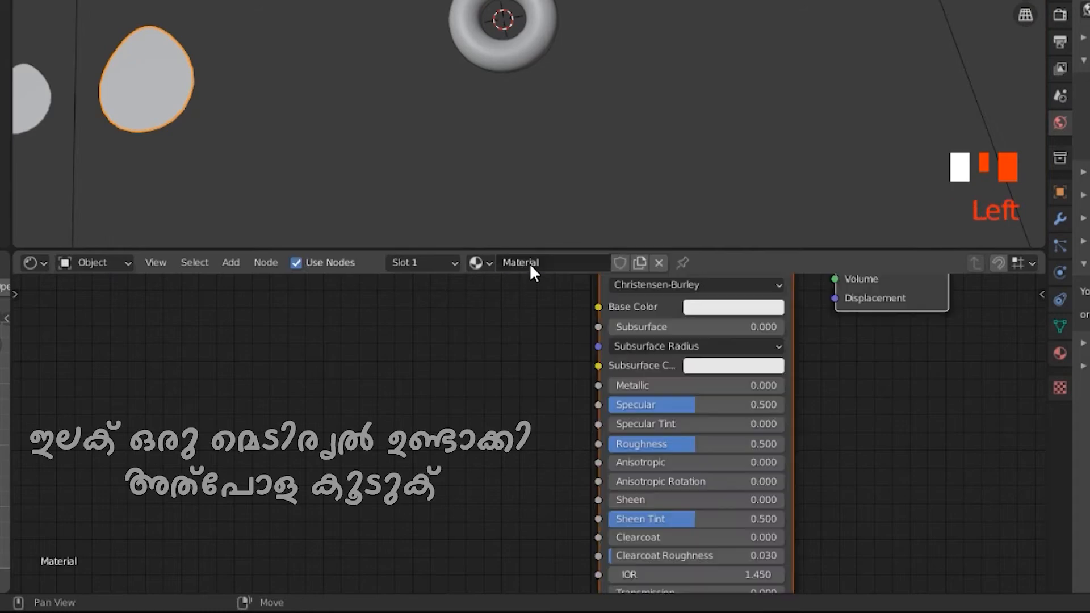
double_click(532, 264)
text(ela)
click(533, 350)
- Add a Noise Texture node to the ela material and connect its Color to the Principled BSDF's Base Color
middle_drag(533, 349, 499, 475)
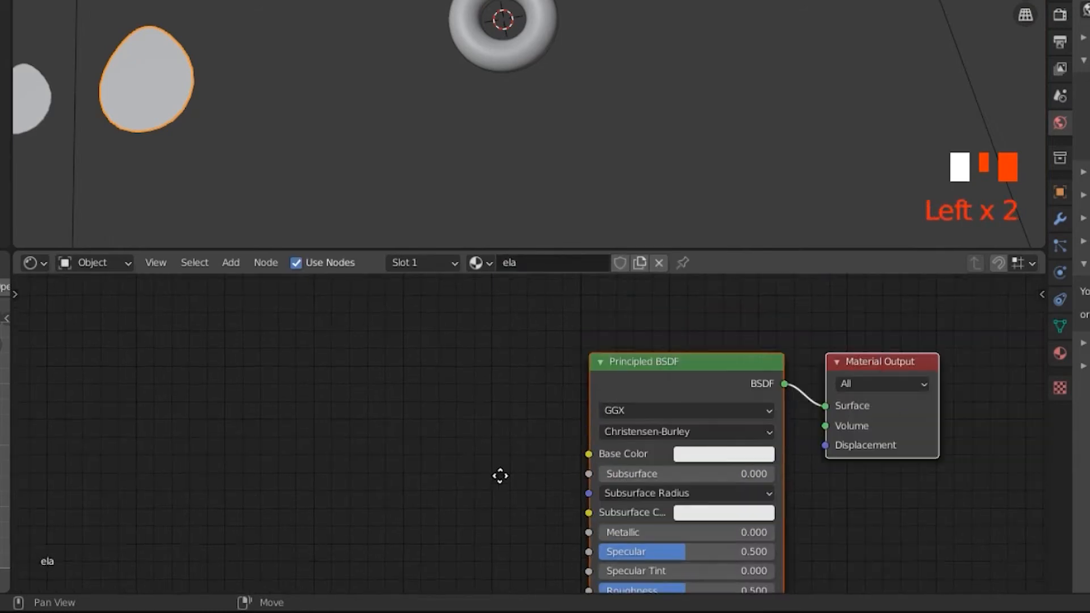
key(shift+a)
click(420, 379)
text(no)
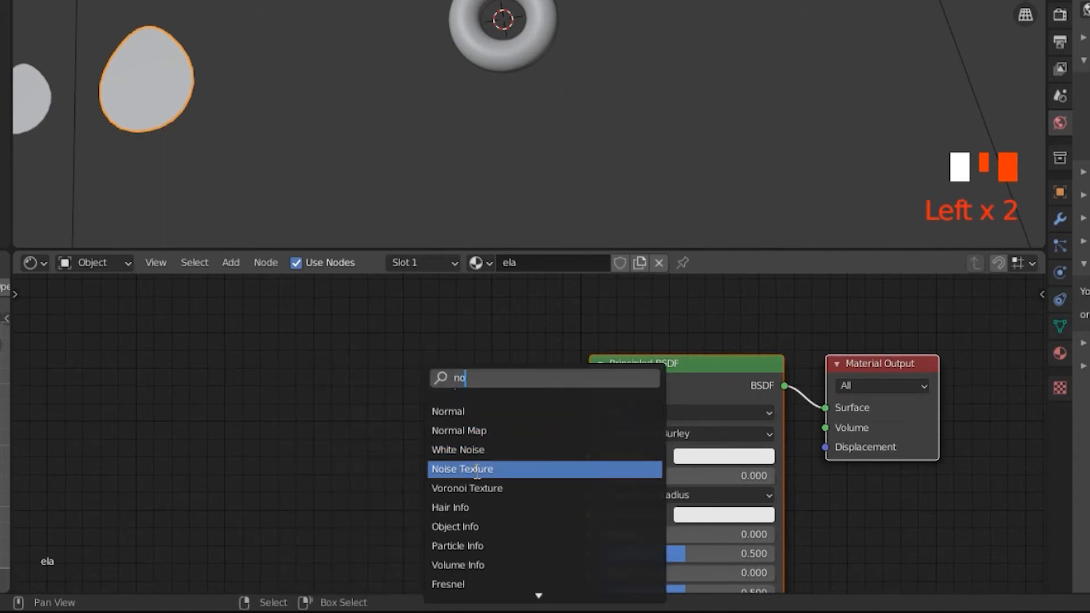
click(458, 467)
click(431, 467)
drag(493, 440, 587, 456)
- Insert a ColorRamp node between the Noise Texture and the Principled BSDF
key(shift+a)
click(515, 359)
text(col)
click(570, 392)
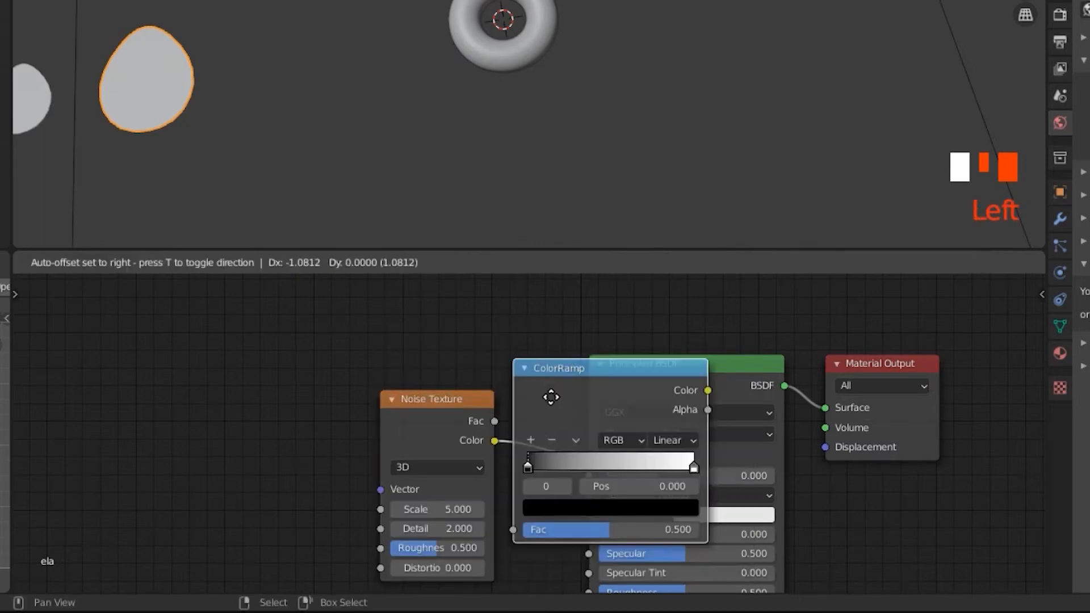
click(602, 390)
- Add a Transparent BSDF node below the Material Output
middle_drag(785, 450, 519, 481)
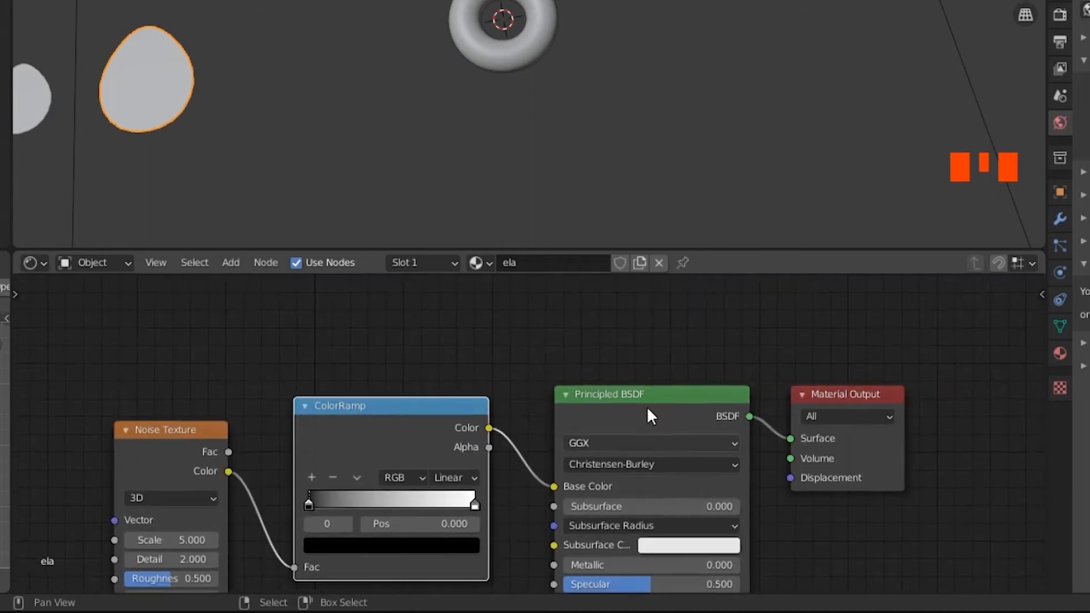
scroll(648, 411, down, 3)
key(shift+a)
click(699, 349)
text(tra)
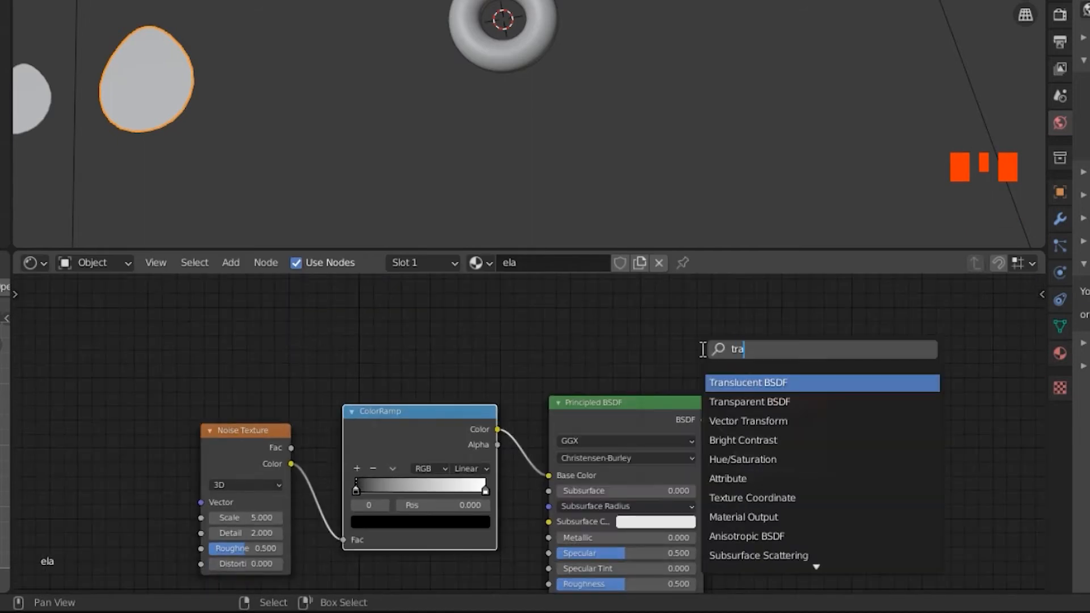
click(749, 401)
click(786, 509)
- Insert a Mix Shader between the Principled BSDF and the Material Output, and feed the Transparent BSDF into its second shader input
key(shift+a)
click(782, 375)
text(mix)
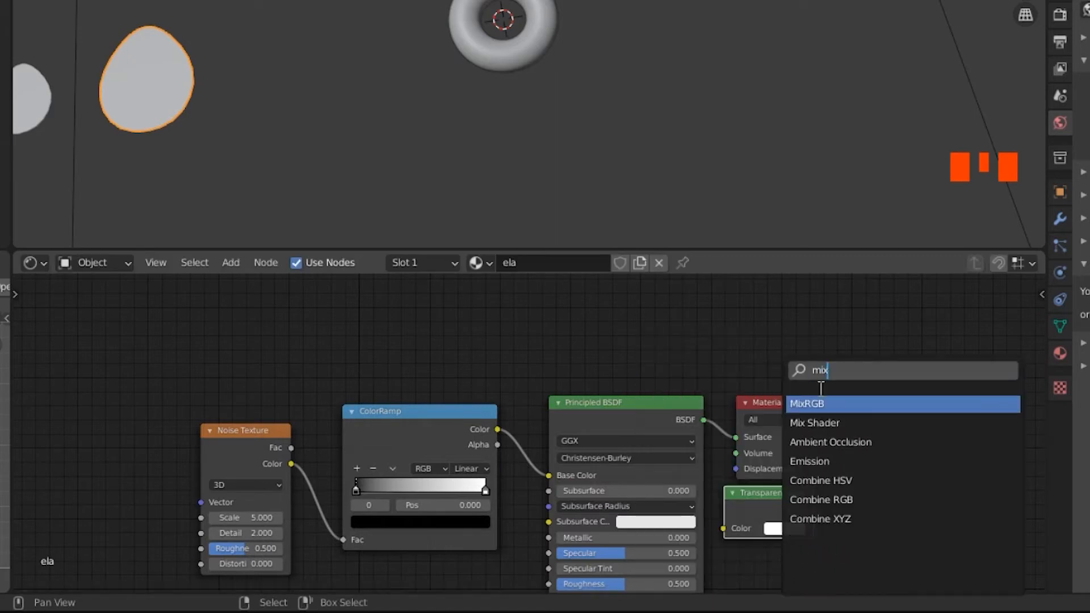
click(818, 423)
click(795, 417)
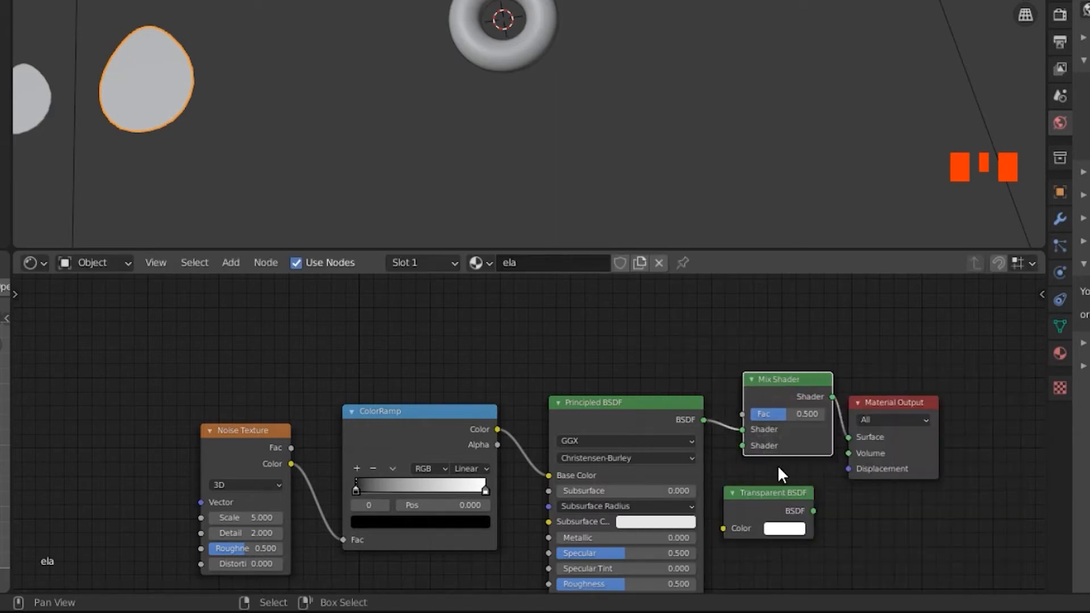
drag(813, 510, 757, 444)
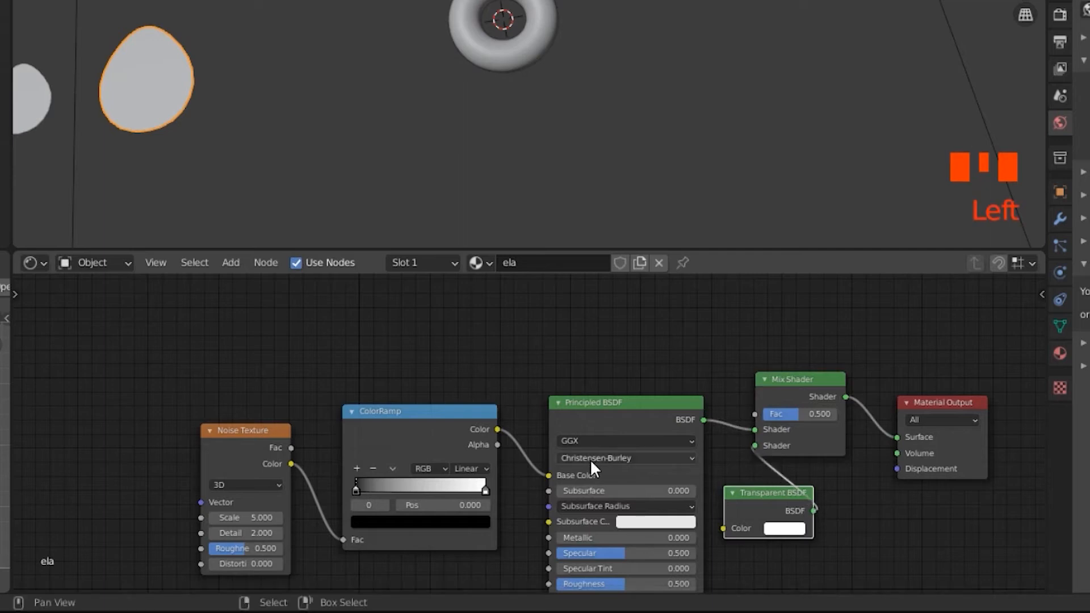
- Drive the Mix Shader's Fac from the ColorRamp colour instead of Base Color, and move the Principled BSDF lower
drag(547, 475, 757, 413)
click(639, 410)
drag(594, 431, 594, 488)
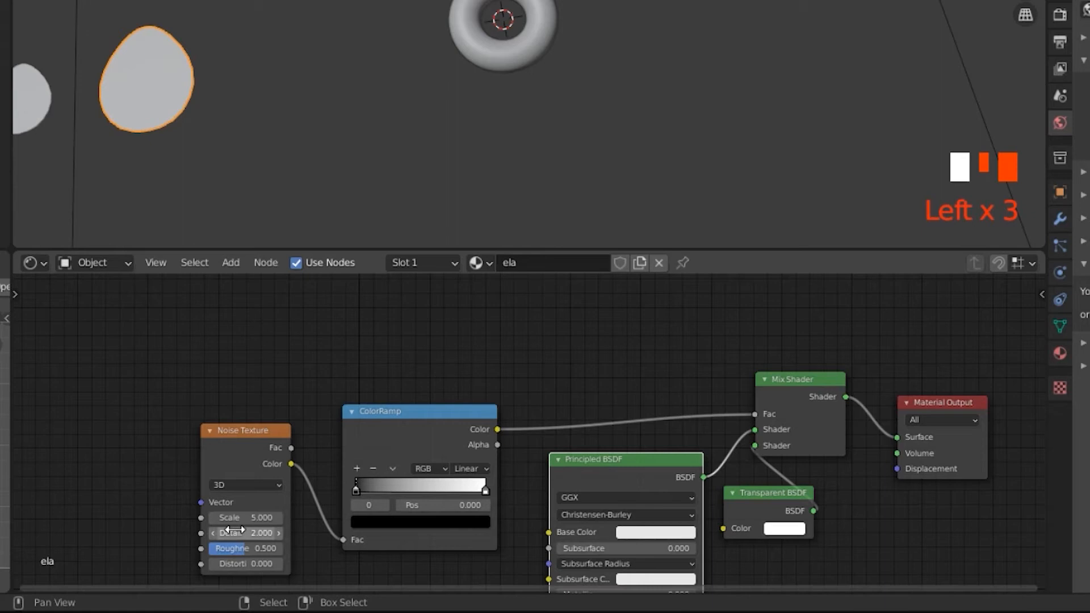
- Set the Noise Texture detail to 16 and, in Material Preview, colour the Principled base dark green with hue 0.333, saturation 0.989, value 0.233
click(994, 0)
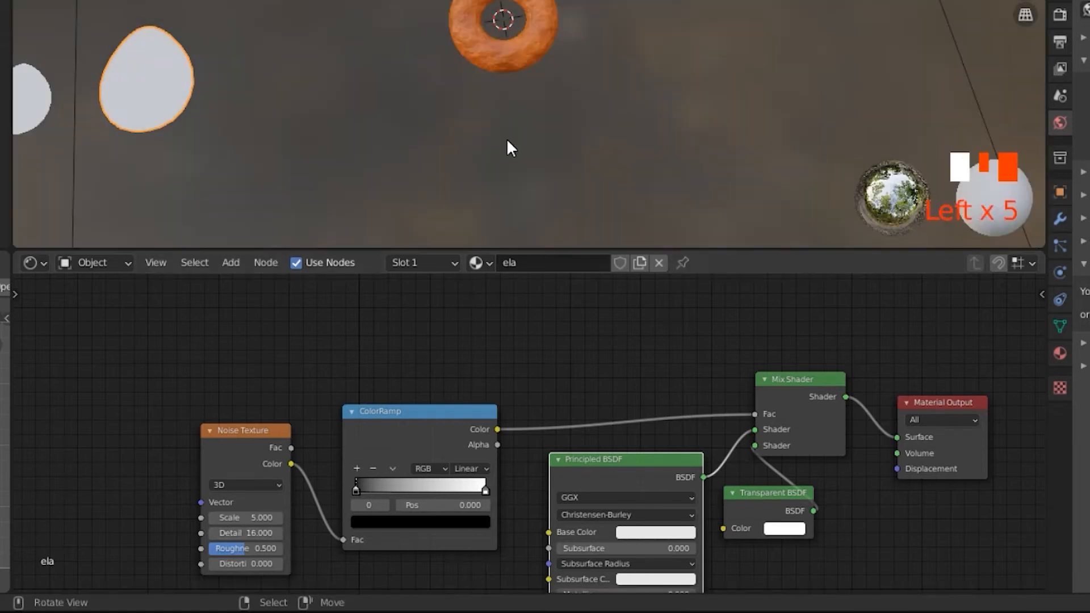
ctrl+scroll(342, 206, down, 10)
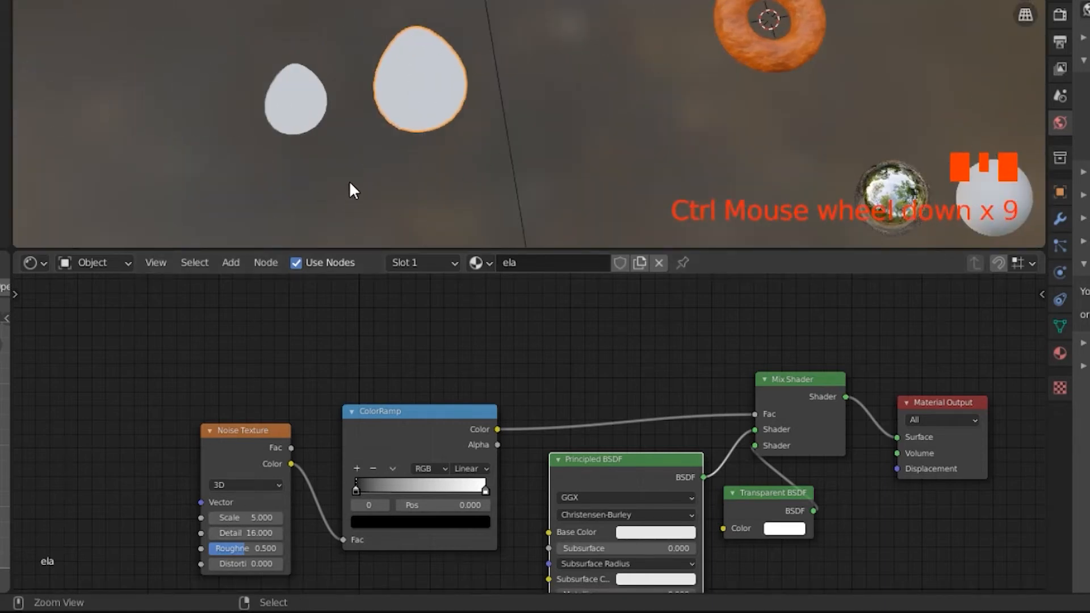
shift+scroll(392, 179, down, 1)
click(647, 533)
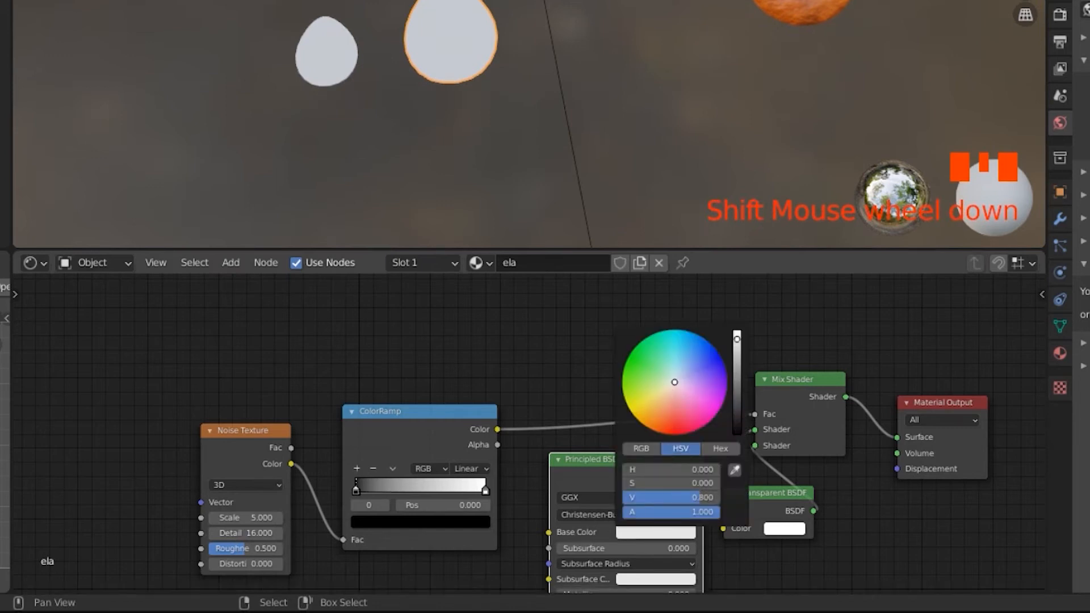
click(631, 360)
drag(737, 365, 737, 380)
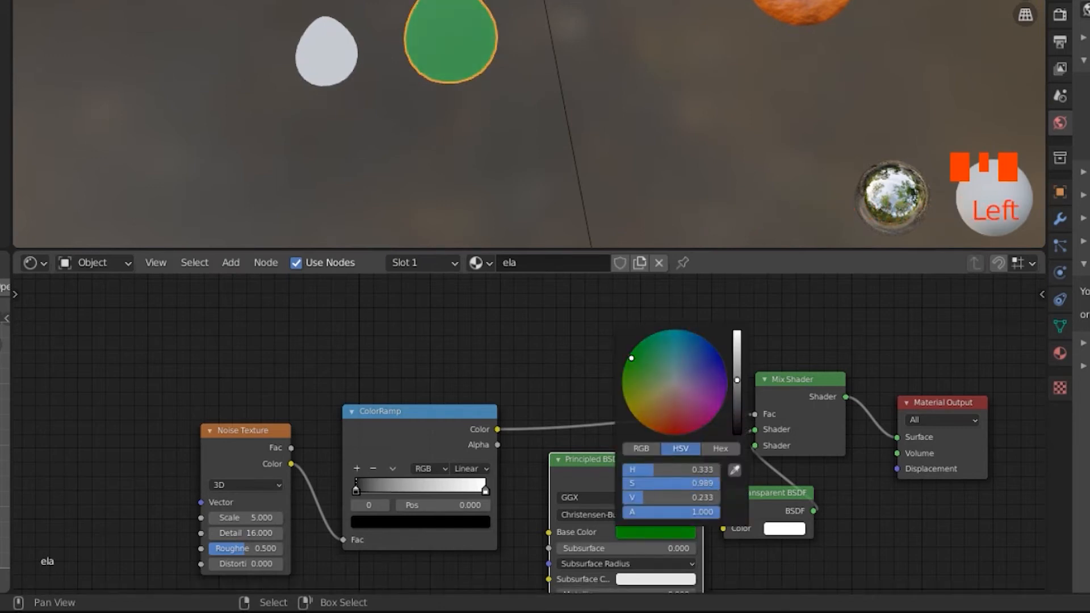
- Sharpen the leaf's noise mask by bringing the ColorRamp's black stop close to the white stop at position 0.495
scroll(325, 64, up, 6)
middle_drag(419, 43, 499, 41)
shift+scroll(499, 42, down, 3)
drag(370, 487, 407, 477)
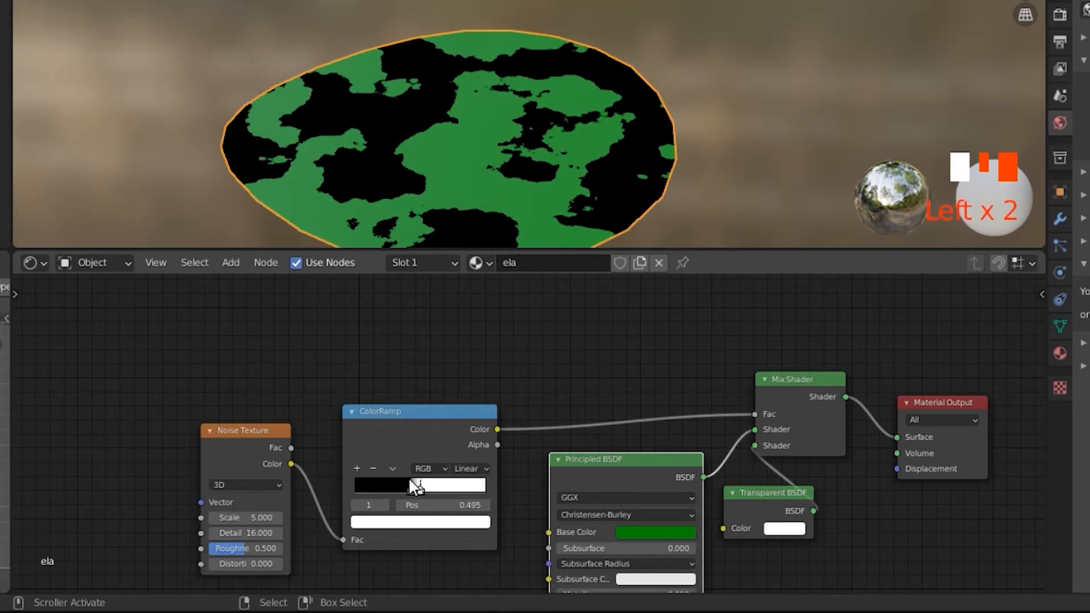
- Assign the existing ela material to the smaller leaf piece
scroll(502, 134, down, 2)
key(shift+z)
scroll(502, 134, down, 6)
right_click(518, 132)
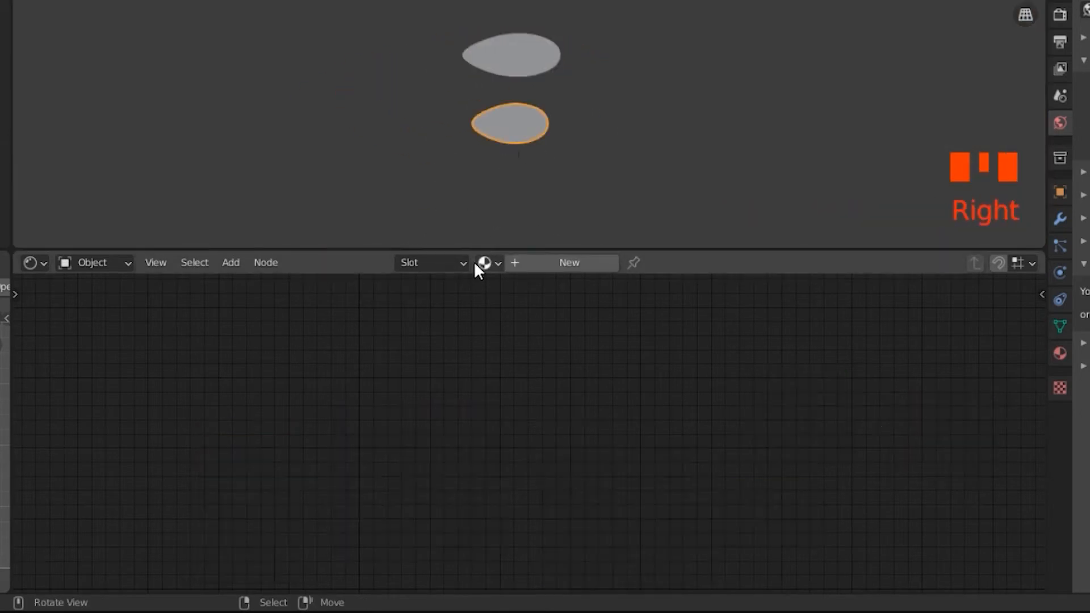
click(476, 262)
click(503, 289)
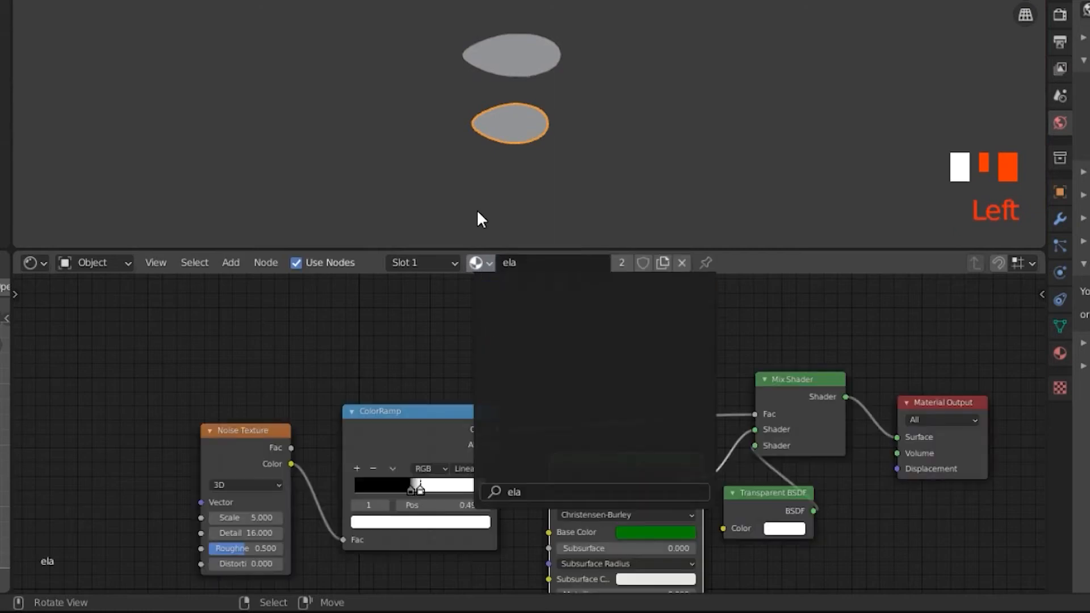
- Add Texture Coordinate and Mapping nodes to the ela Noise Texture and drive the Mapping vector from the Object coordinates
right_click(504, 80)
click(227, 463)
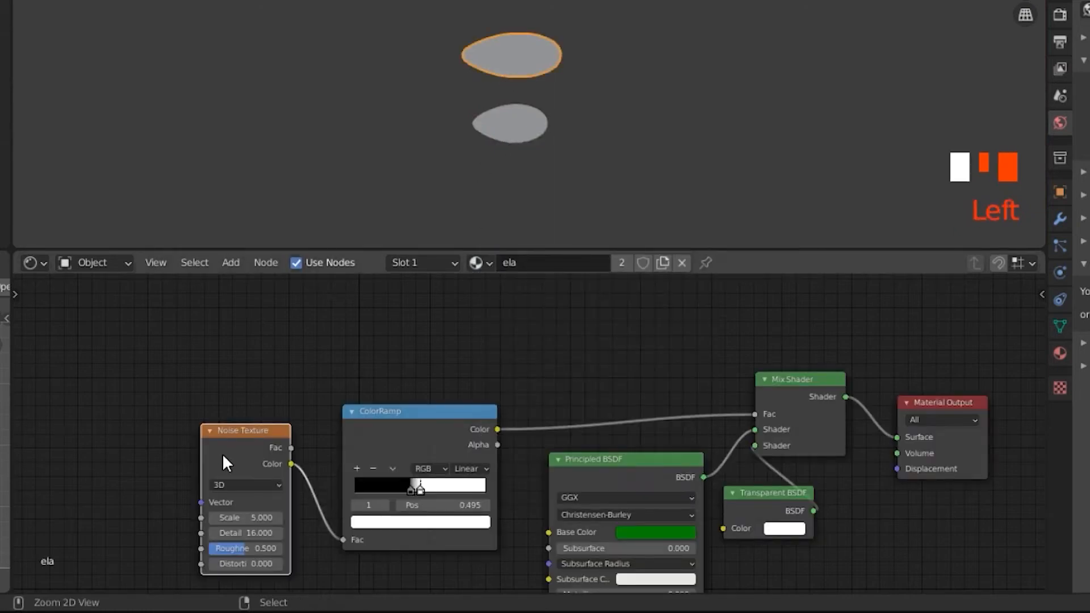
key(ctrl+t)
middle_drag(42, 440, 333, 439)
drag(268, 436, 321, 437)
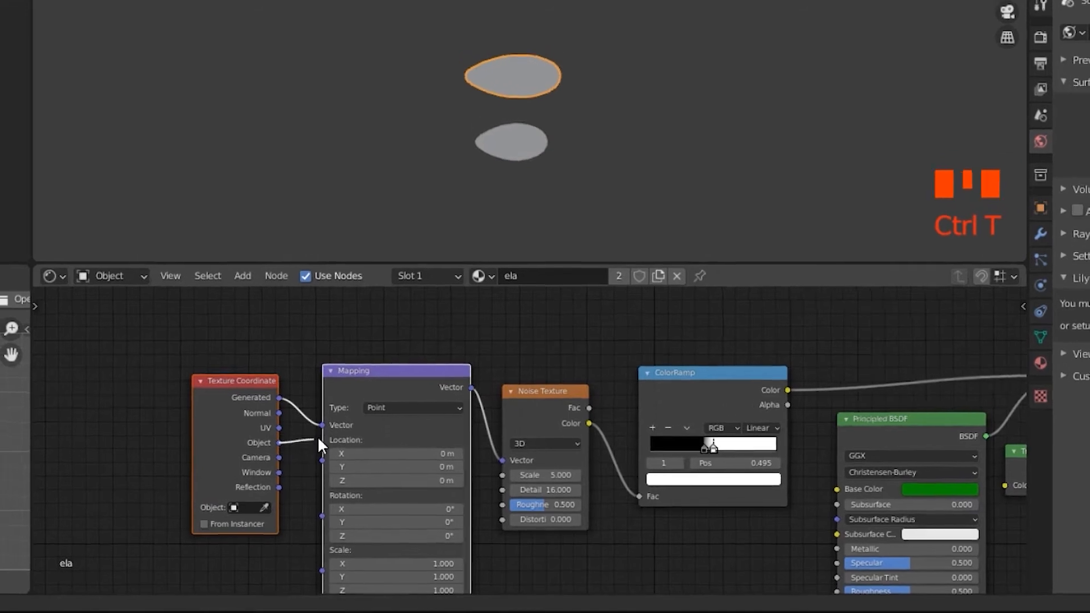
- Examine both leaf pieces and the vada in the rendered viewport from above and from the side
right_click(511, 143)
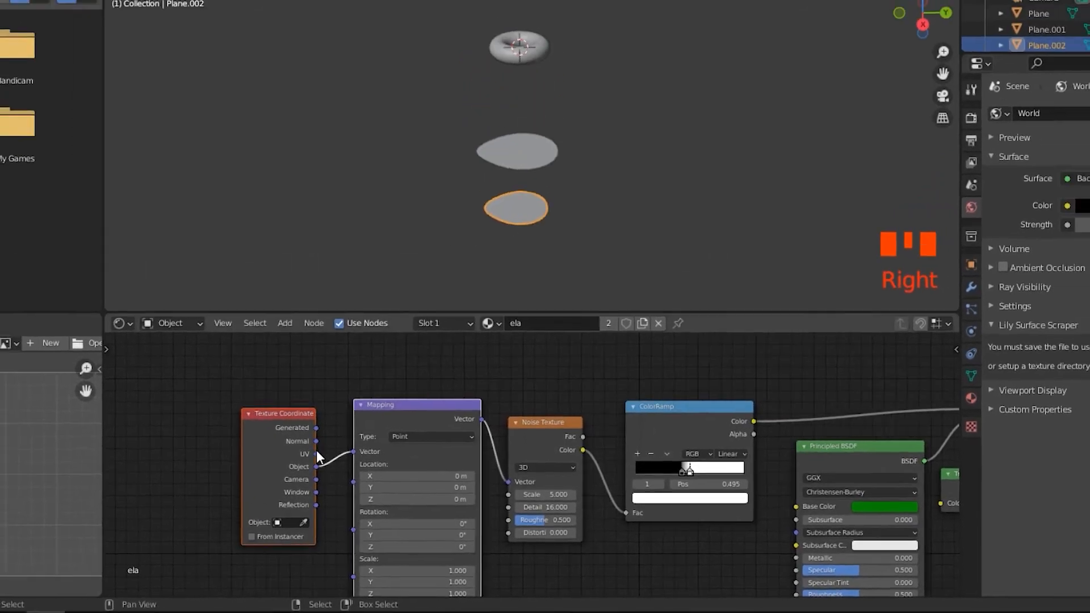
key(shift+z)
middle_drag(547, 188, 653, 290)
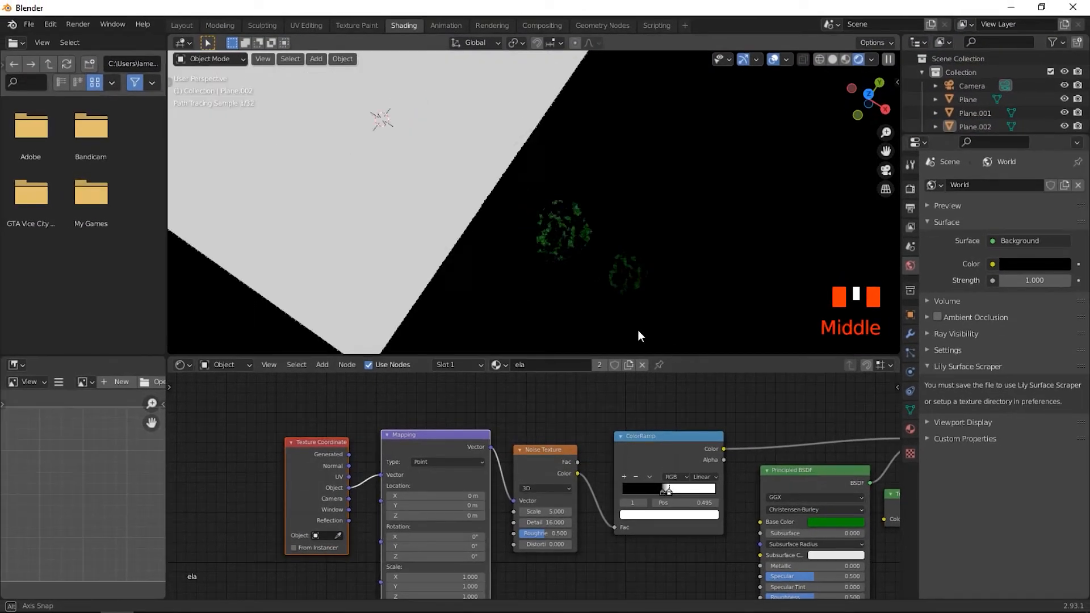
middle_drag(567, 300, 638, 203)
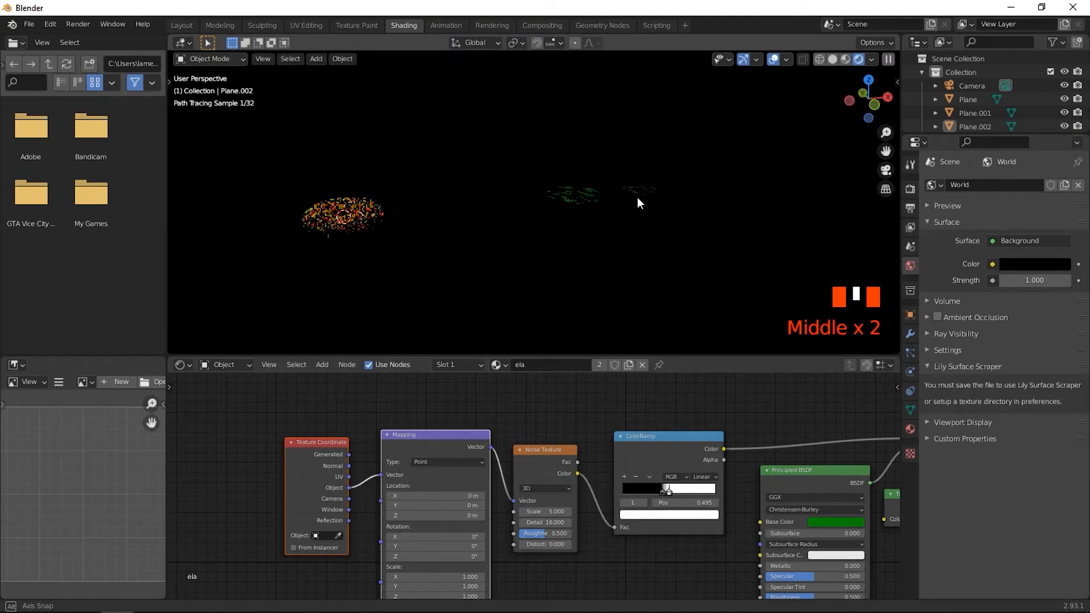
- Add a hair particle system to the vada and set its emission number to 20
key(shift+z)
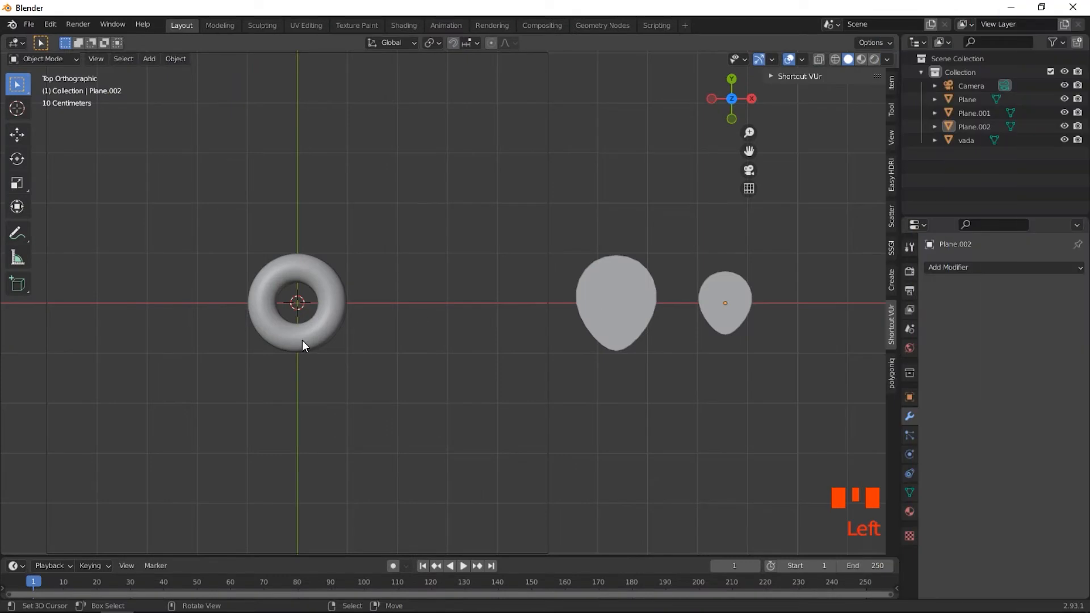
right_click(334, 345)
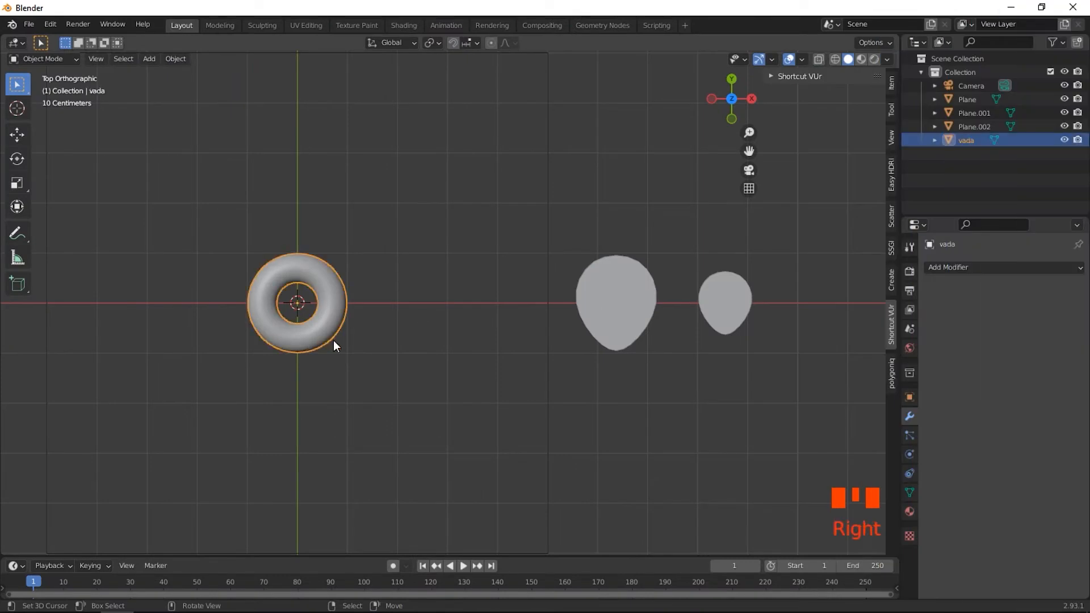
click(910, 435)
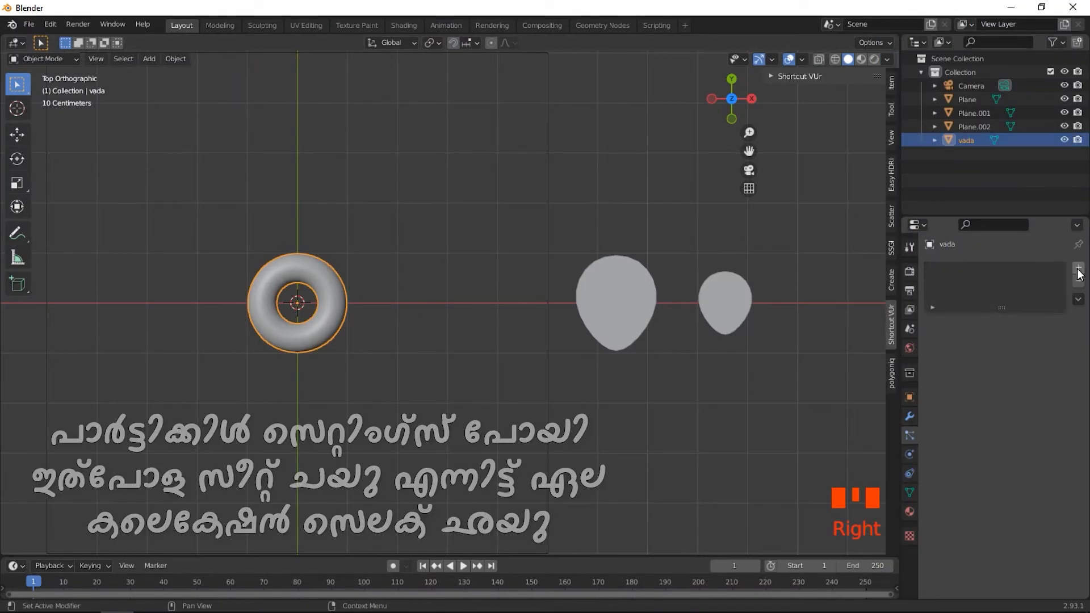
click(1078, 269)
click(1049, 336)
click(1017, 398)
text(20)
key(Return)
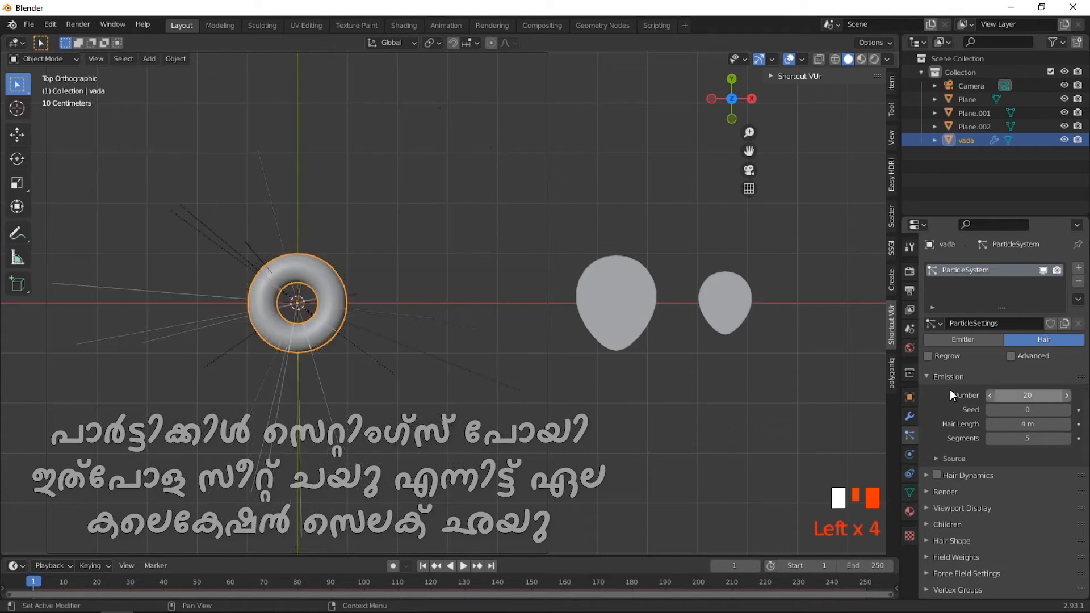
- Render the vada's particles as the ela collection, with Pick Random and Object Rotation enabled
click(928, 372)
click(931, 410)
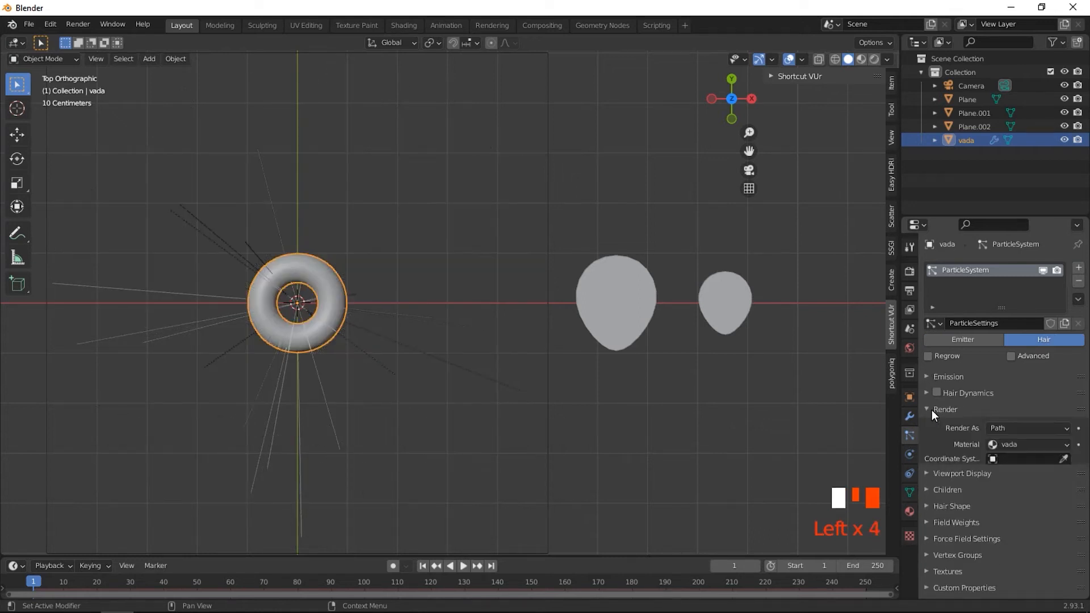
click(1014, 427)
click(1007, 486)
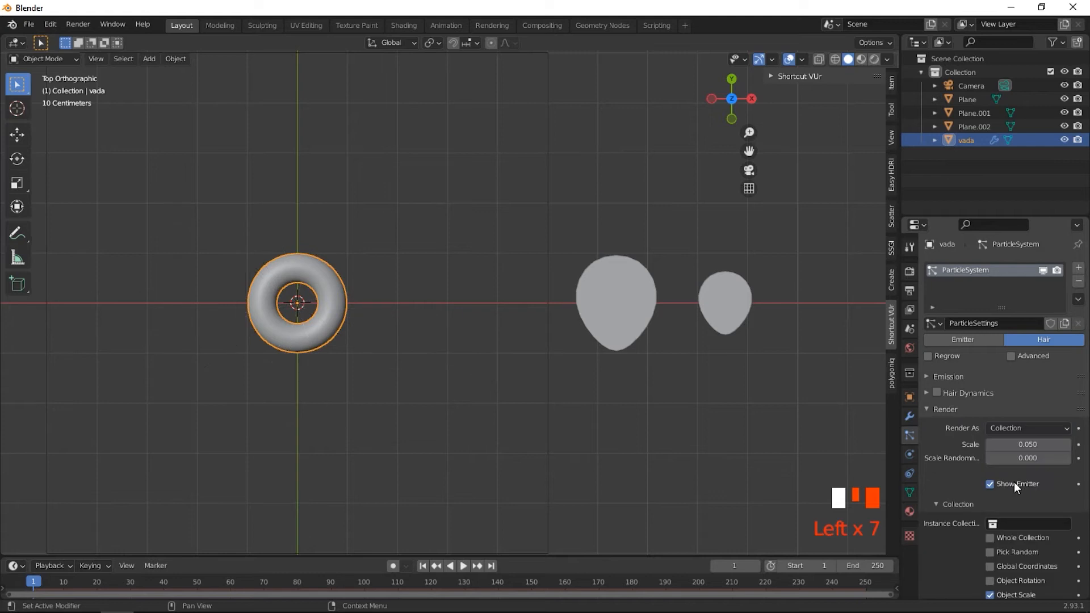
click(1013, 523)
click(965, 395)
click(931, 409)
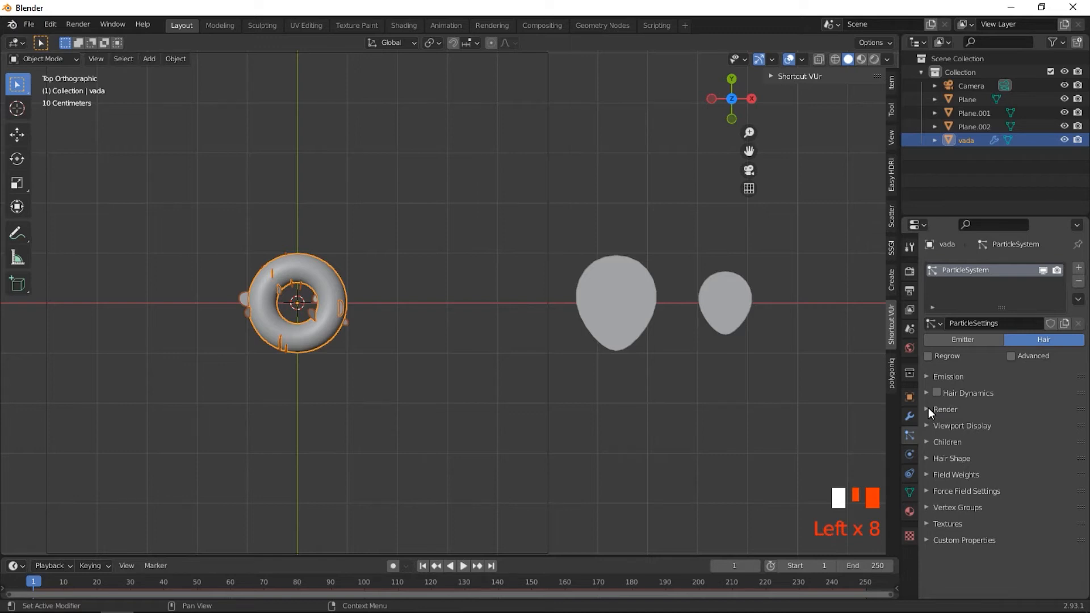
click(929, 409)
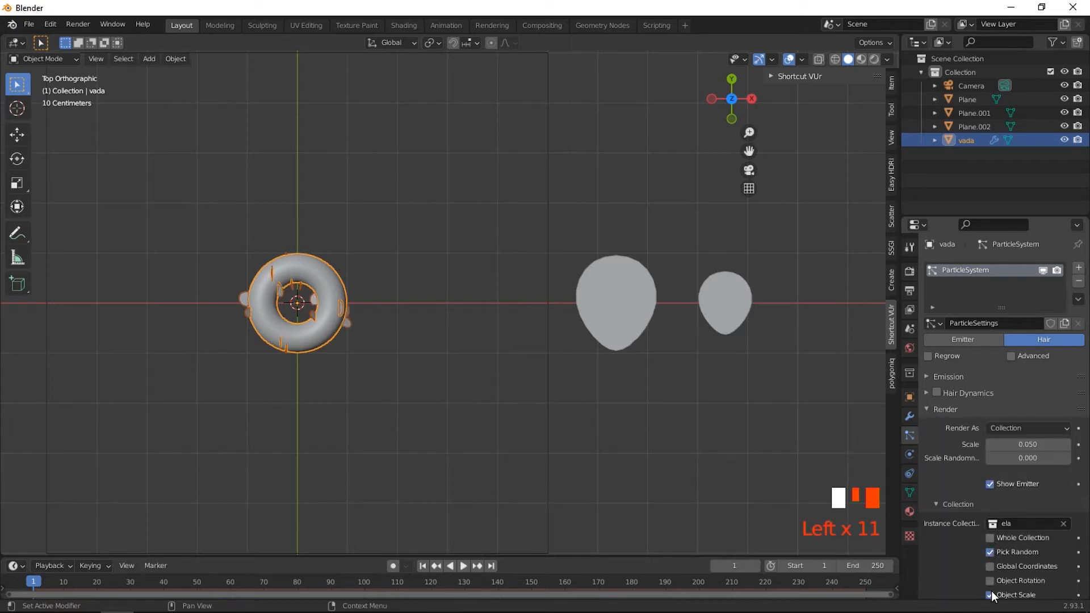
- Rotate both leaf pieces together by 90° about the global Y axis
right_click(643, 323)
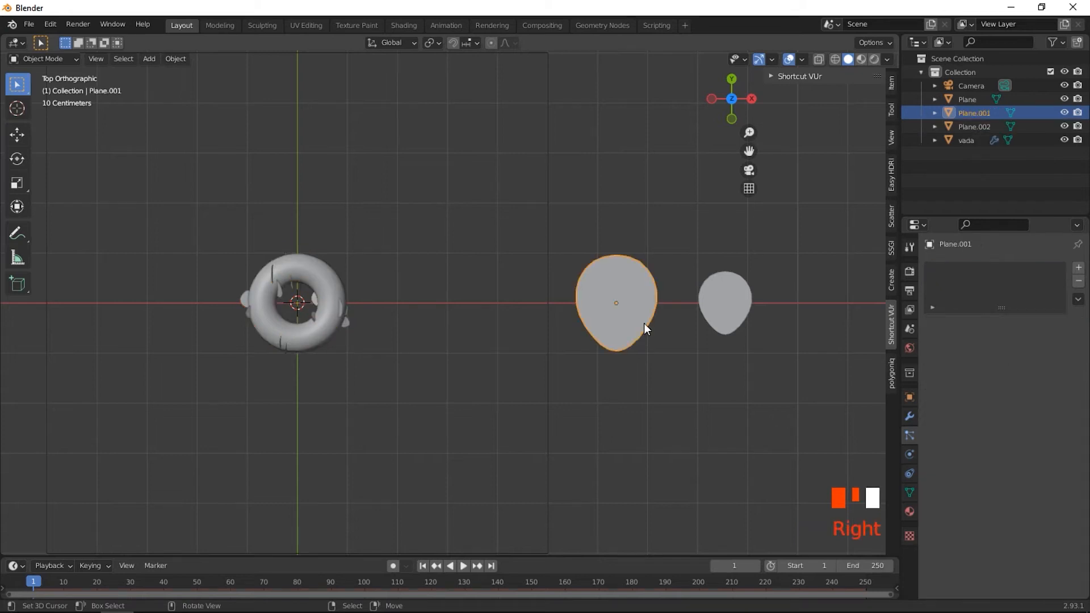
shift+right_click(723, 318)
middle_drag(647, 317, 645, 266)
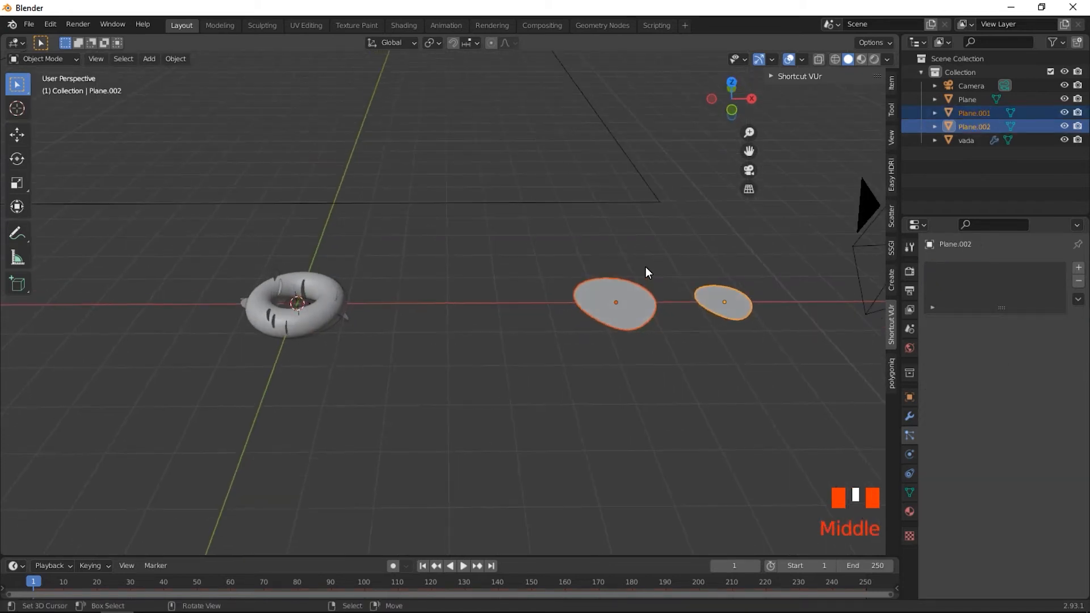
key(r)
key(y)
key(9)
key(0)
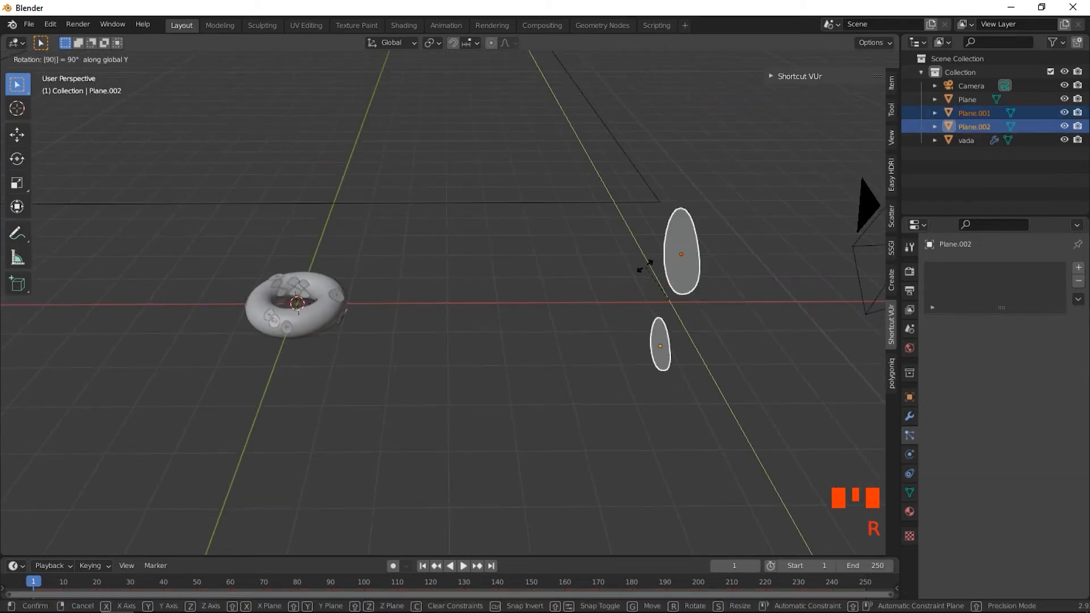
key(Return)
- Set the vada particle system's scale randomness to about 0.354 and its emission seed to 1
middle_drag(562, 312, 352, 392)
right_click(352, 392)
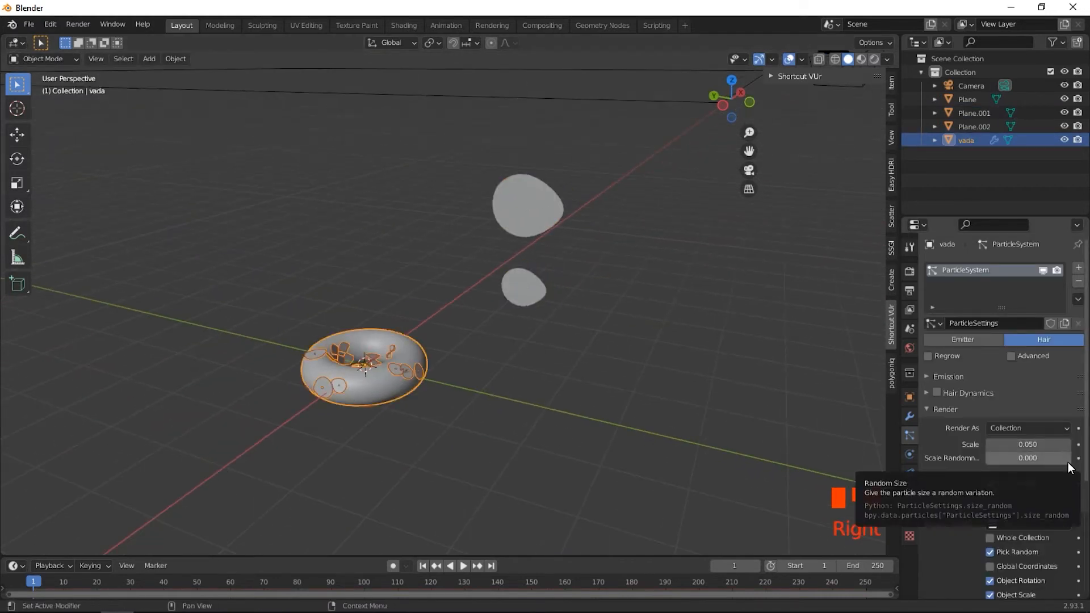
drag(1031, 464, 1039, 464)
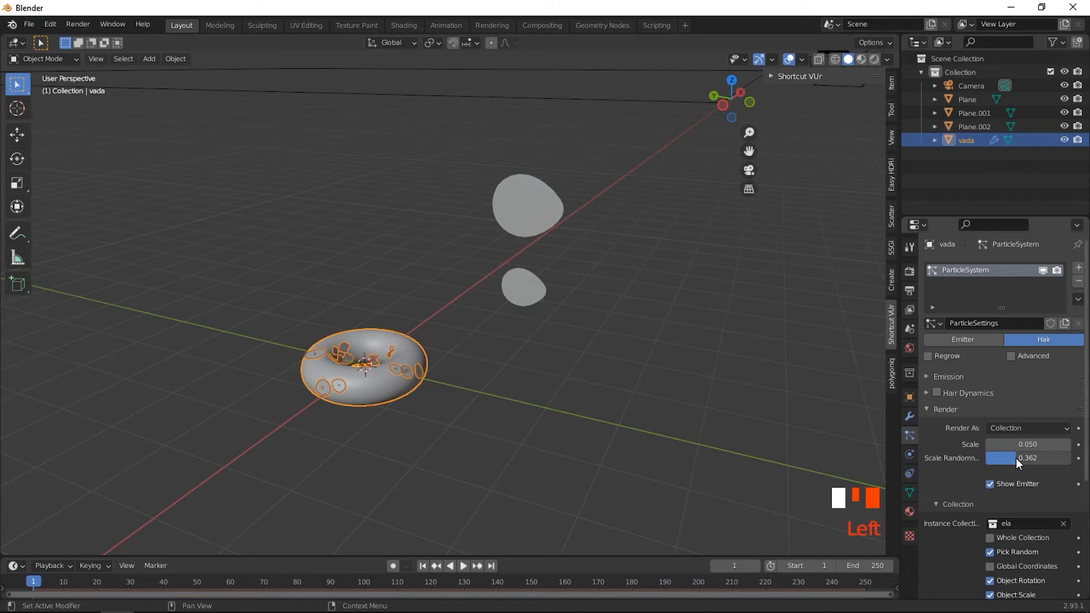
click(937, 377)
click(1067, 409)
- Shift the whole mesh of both leaf pieces slightly in the negative global X direction in Edit Mode
middle_drag(515, 374, 301, 345)
scroll(591, 357, down, 1)
click(613, 360)
scroll(620, 360, up, 2)
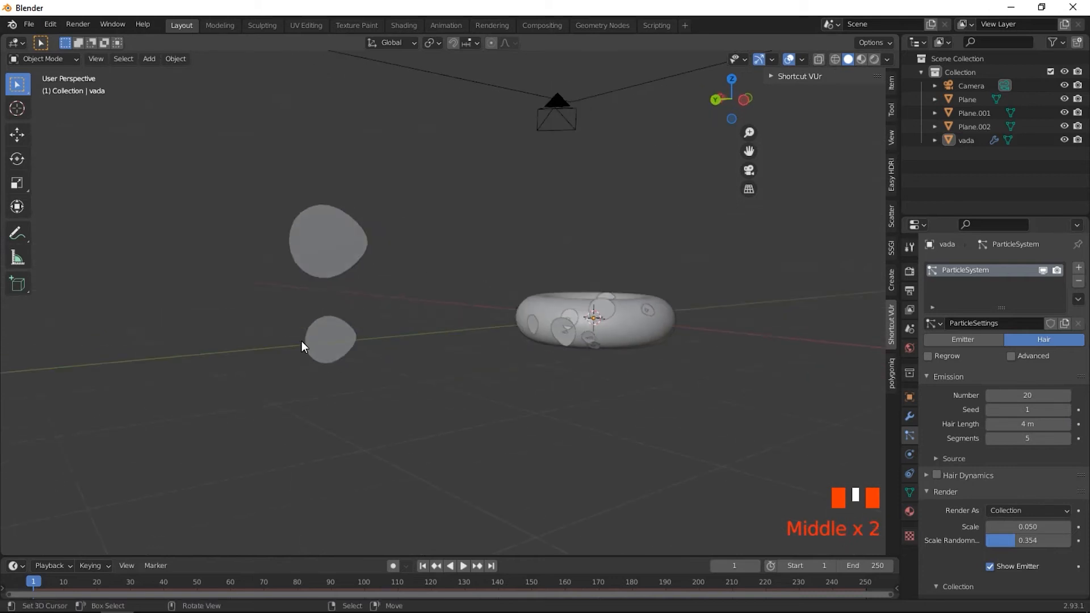
right_click(301, 345)
shift+right_click(343, 239)
key(Tab)
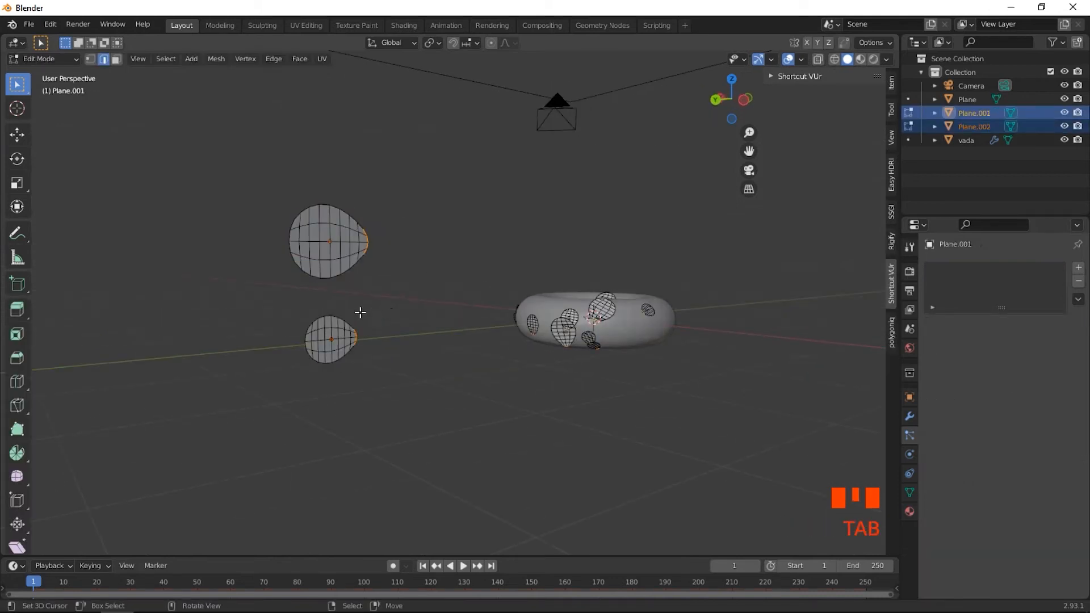
key(a)
key(a)
key(a)
scroll(359, 312, up, 1)
key(g)
key(x)
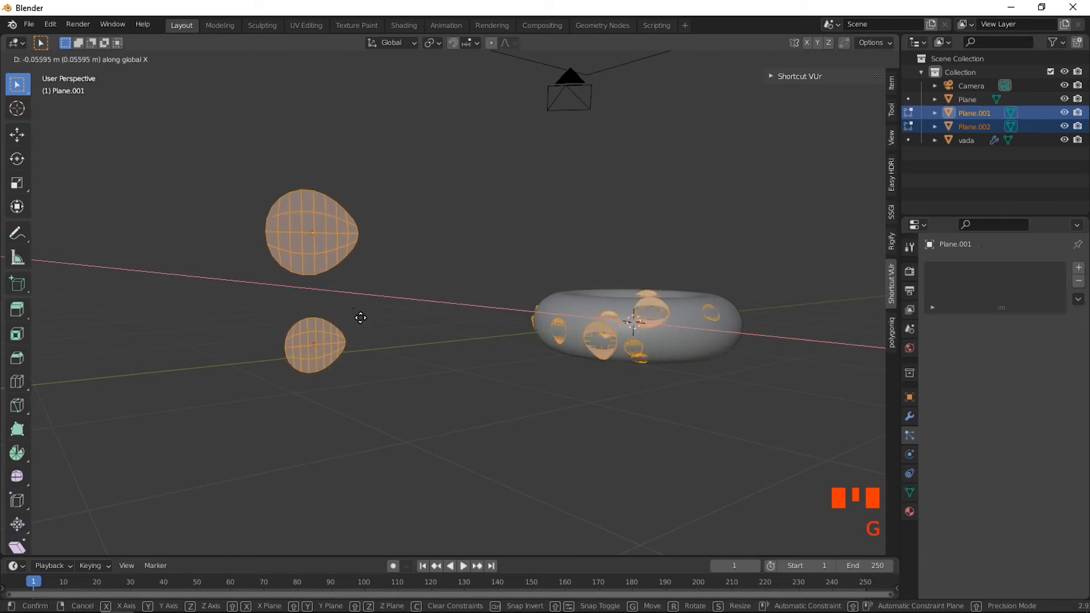
key(Tab)
- Examine from several angles how the scattered leaf pieces sit in the vada's surface, including in the rendered view
mouse_move(609, 329)
middle_down()
mouse_move(527, 357)
mouse_move(412, 372)
mouse_move(449, 349)
mouse_move(518, 343)
mouse_move(384, 394)
middle_up()
key(shift+z)
key(alt+a)
key(shift+z)
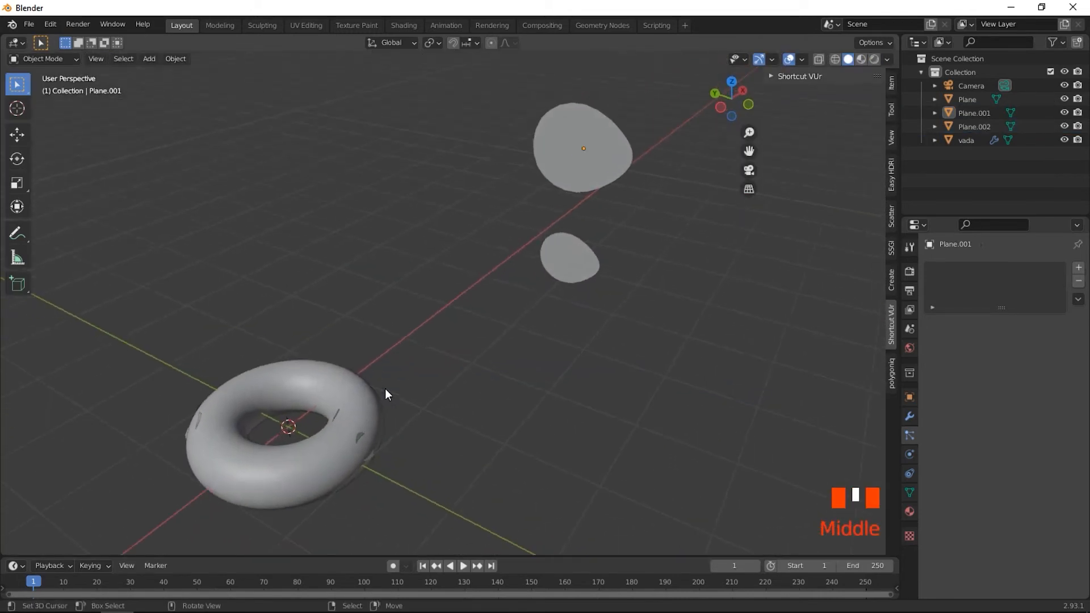
scroll(522, 275, down, 2)
middle_drag(486, 319, 384, 396)
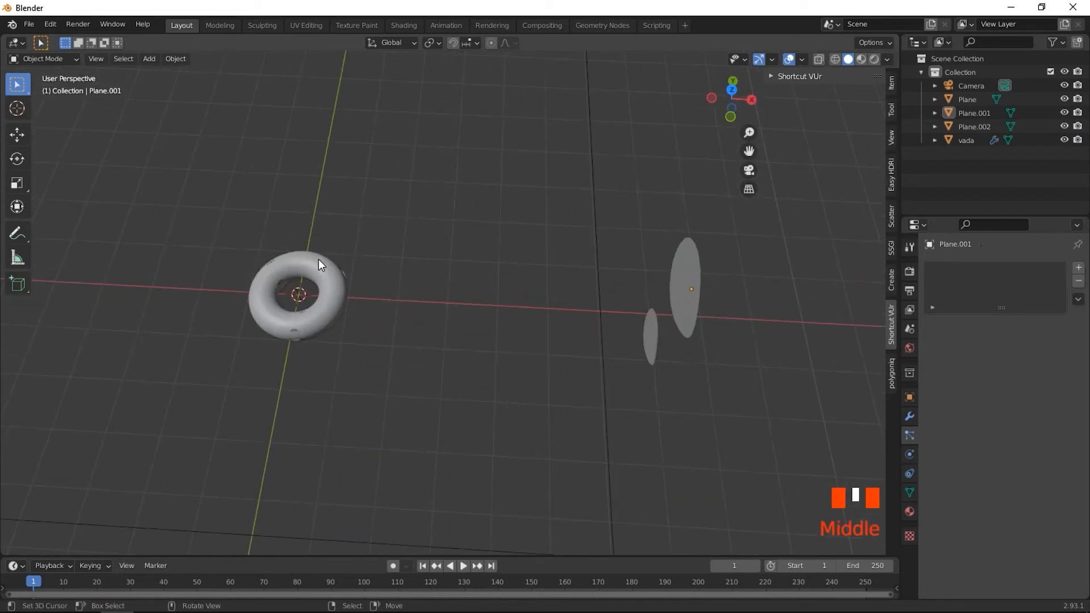
middle_drag(348, 356, 392, 312)
- Raise the large plane above the vada by about 2.03 m along Z
right_click(380, 167)
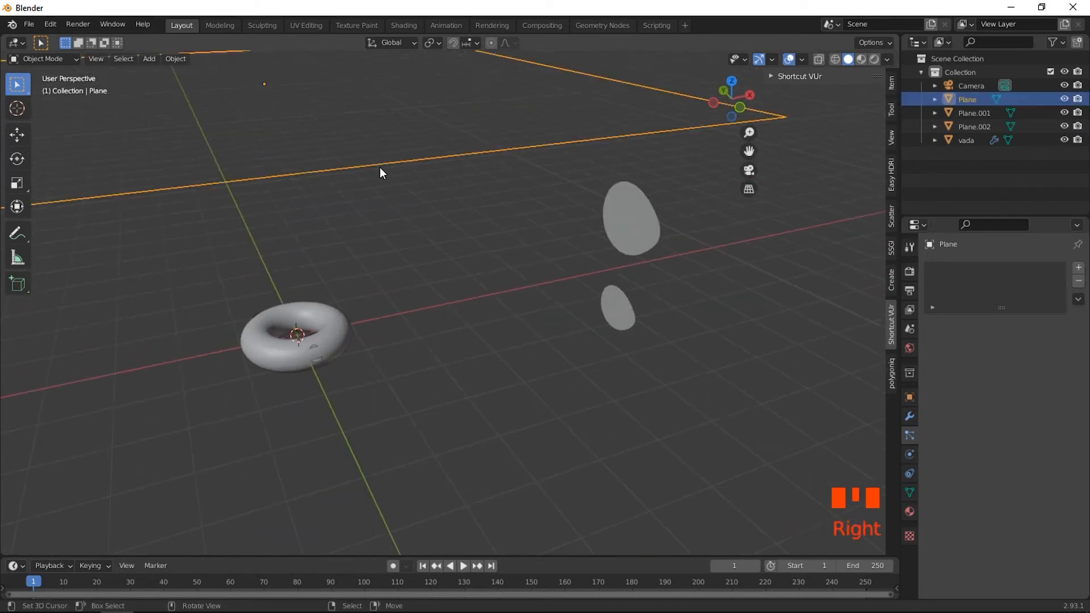
scroll(380, 167, down, 2)
key(g)
click(379, 123)
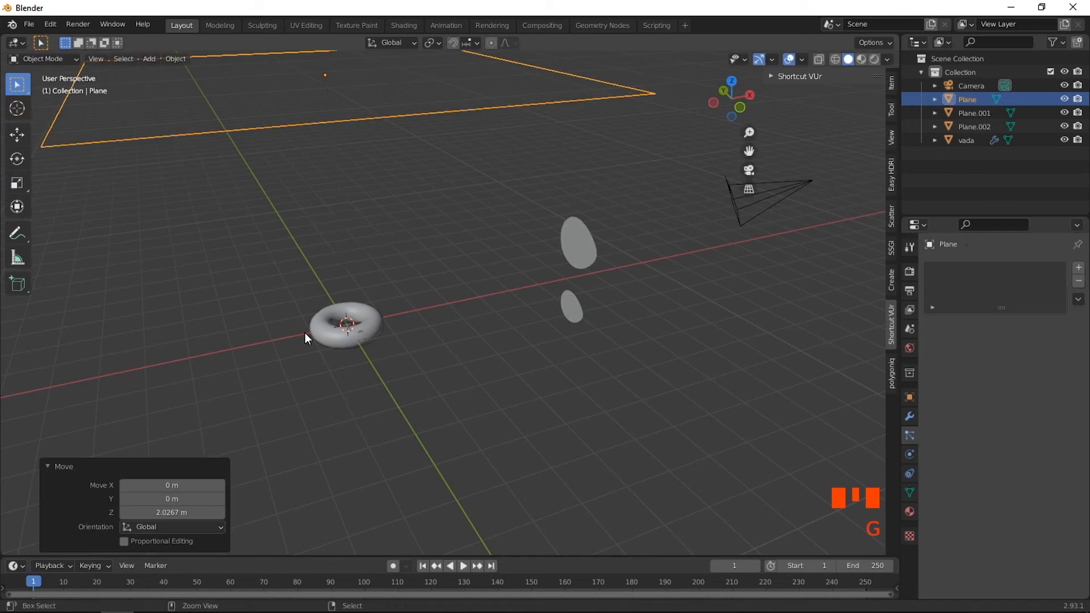
ctrl+scroll(304, 332, down, 2)
- Examine the vada and its scattered leaf pieces in the rendered viewport from above and from the side
right_click(417, 325)
scroll(421, 371, up, 5)
middle_drag(420, 372, 390, 425)
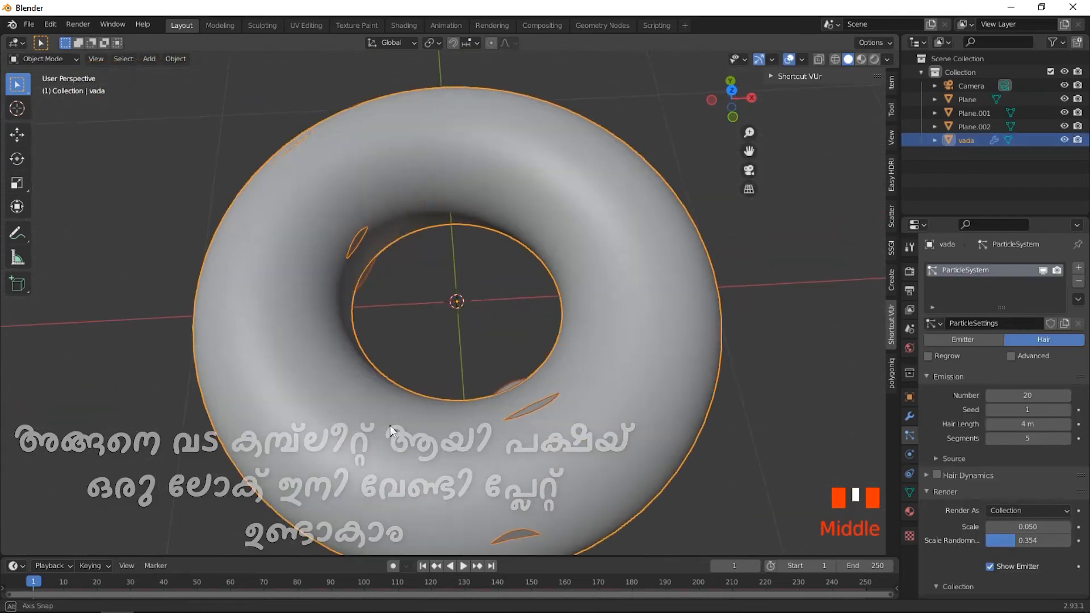
key(shift+z)
scroll(414, 397, down, 2)
key(a)
mouse_move(498, 414)
middle_down()
mouse_move(551, 370)
mouse_move(445, 384)
mouse_move(367, 380)
mouse_move(417, 445)
middle_up()
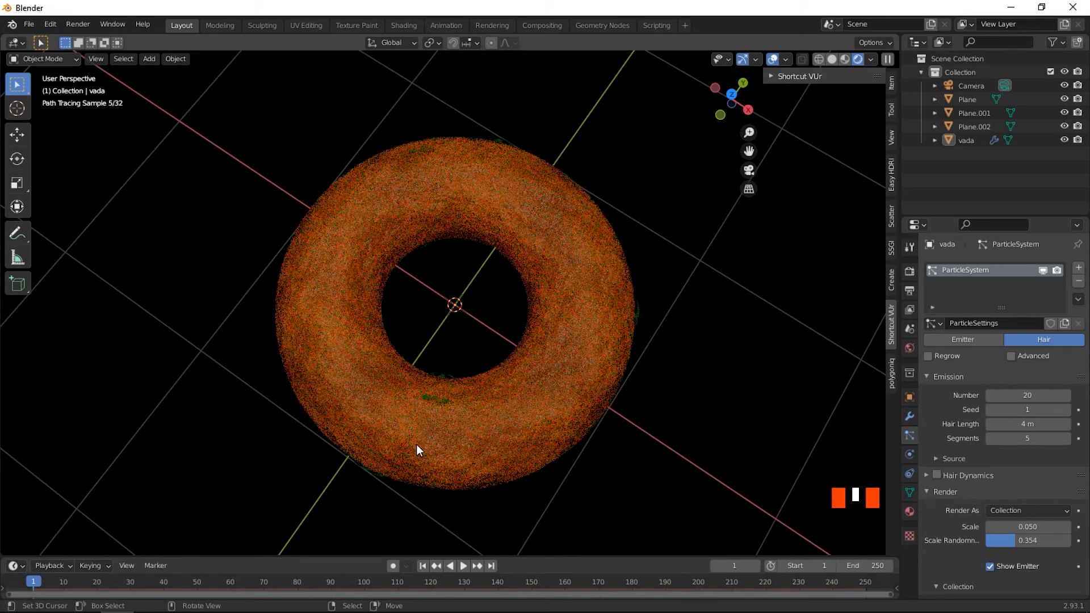
scroll(417, 444, down, 2)
middle_drag(416, 444, 451, 366)
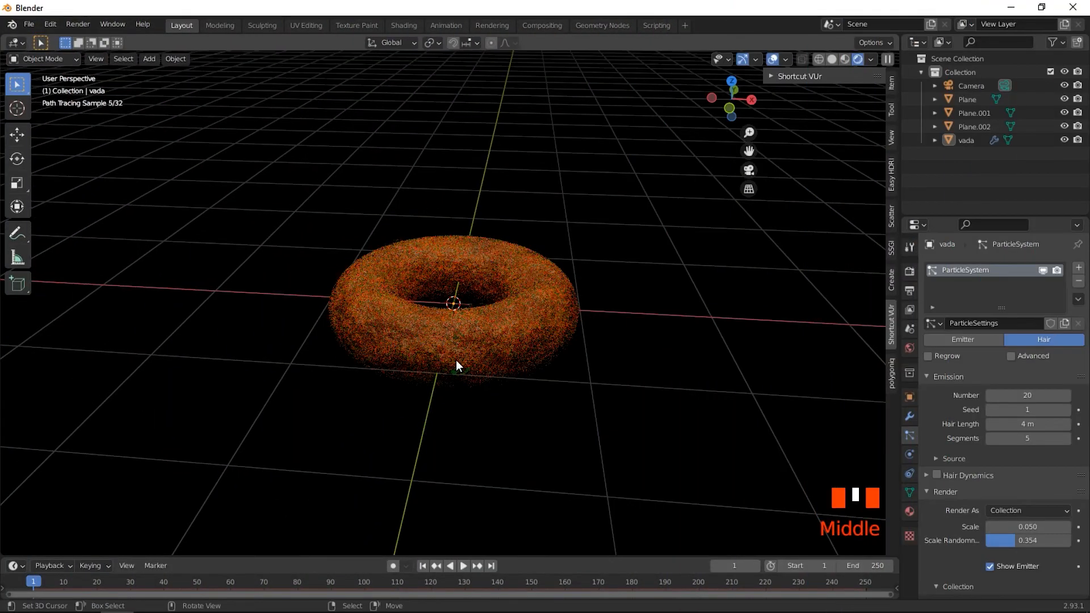
- Add a plane mesh and lower it about 0.34 m along Z so it lies just beneath the vada
click(909, 420)
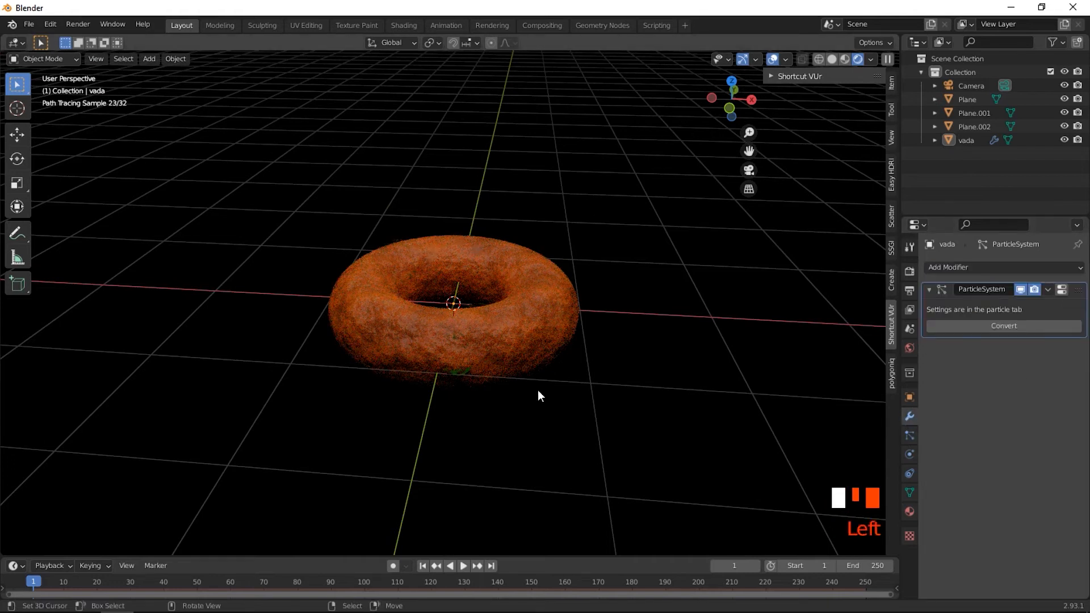
key(z)
scroll(435, 306, down, 5)
key(shift+a)
mouse_move(396, 176)
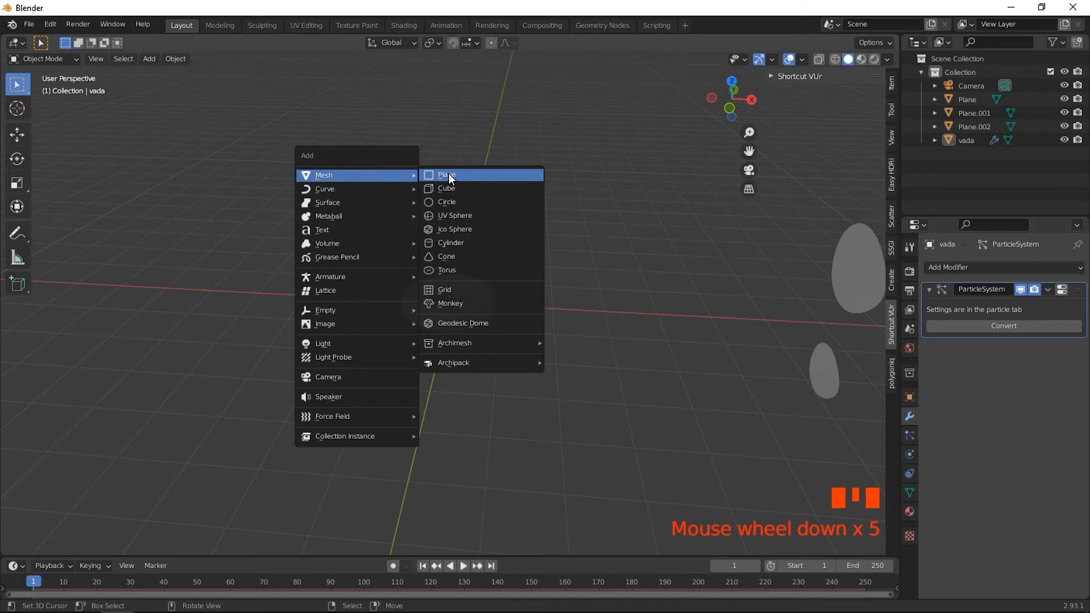
click(447, 174)
key(KP_1)
key(g)
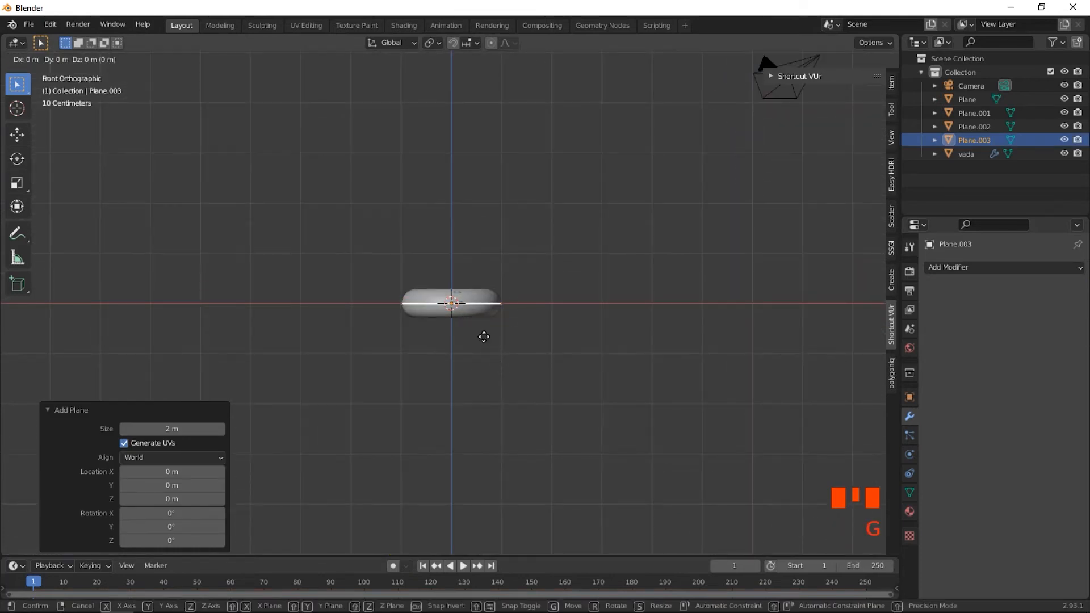
click(482, 353)
- Scale the new plane up by about 3.39 and, in top view, back down by about 0.8
key(s)
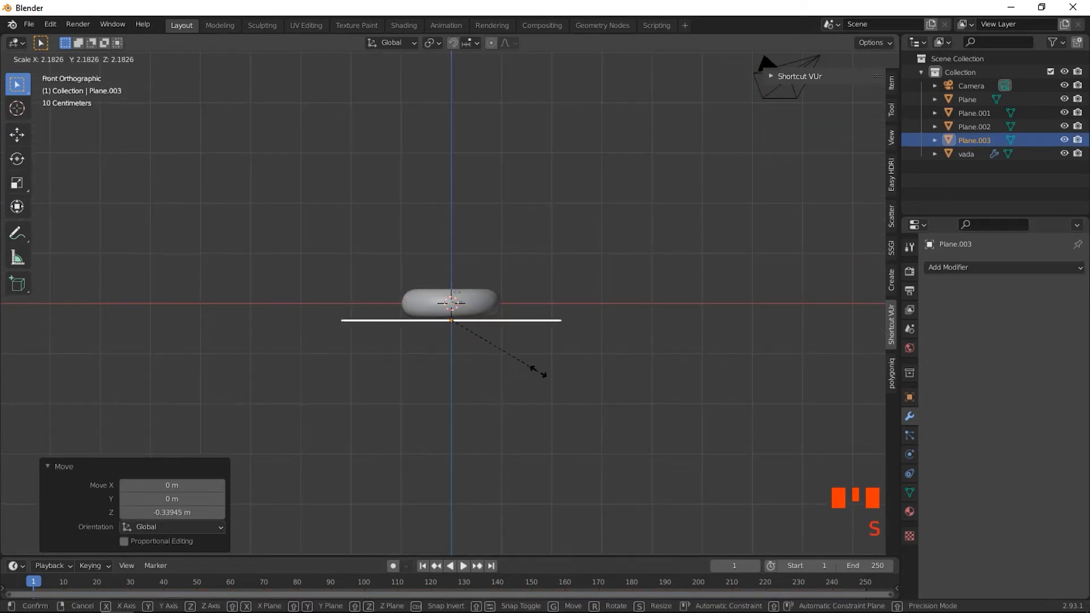
click(578, 432)
middle_drag(578, 432, 569, 472)
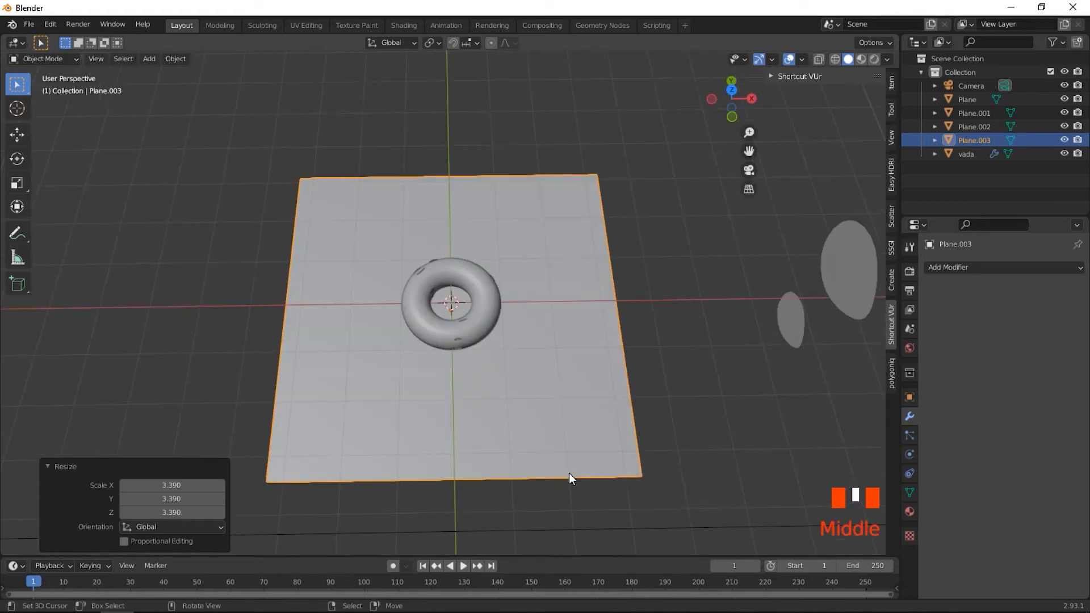
key(grave)
key(s)
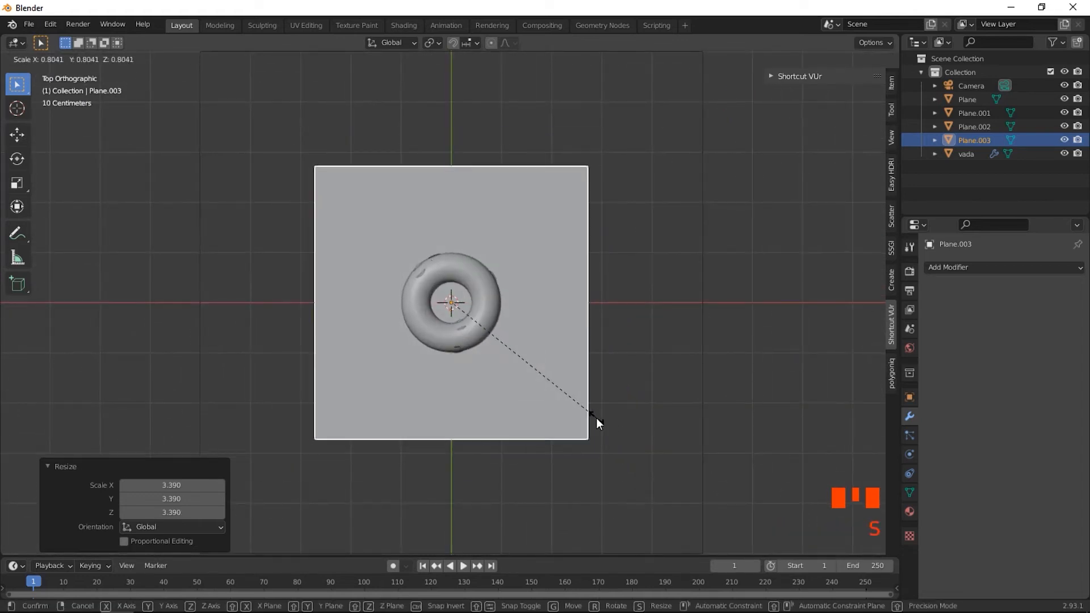
click(596, 418)
- Round the plane's four corners with a multi-segment vertex bevel, raising the segment count and reducing the bevel width
key(Tab)
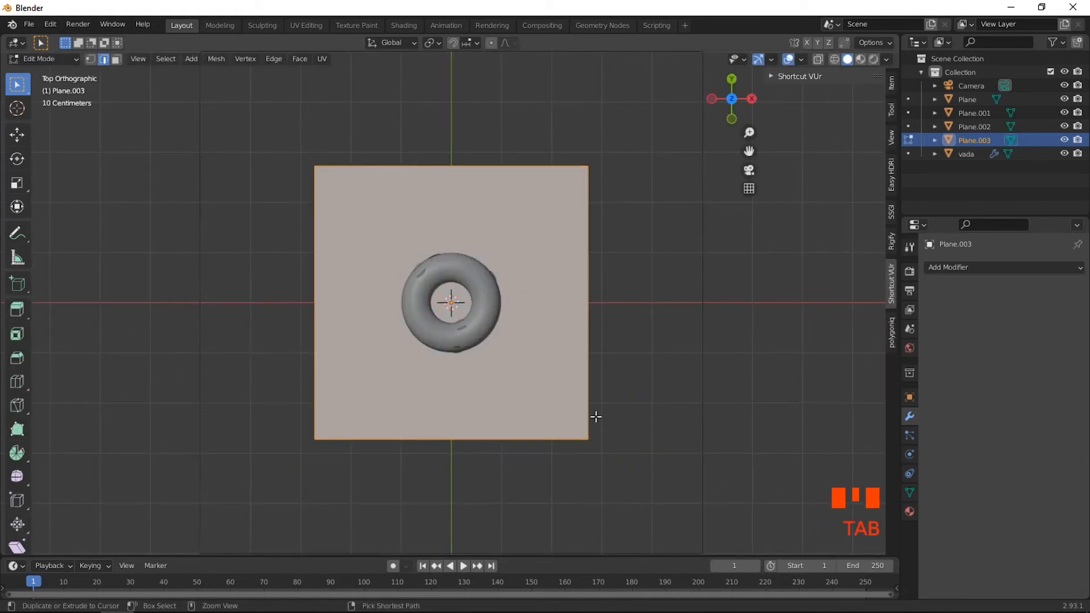
key(ctrl+shift+b)
scroll(659, 445, up, 2)
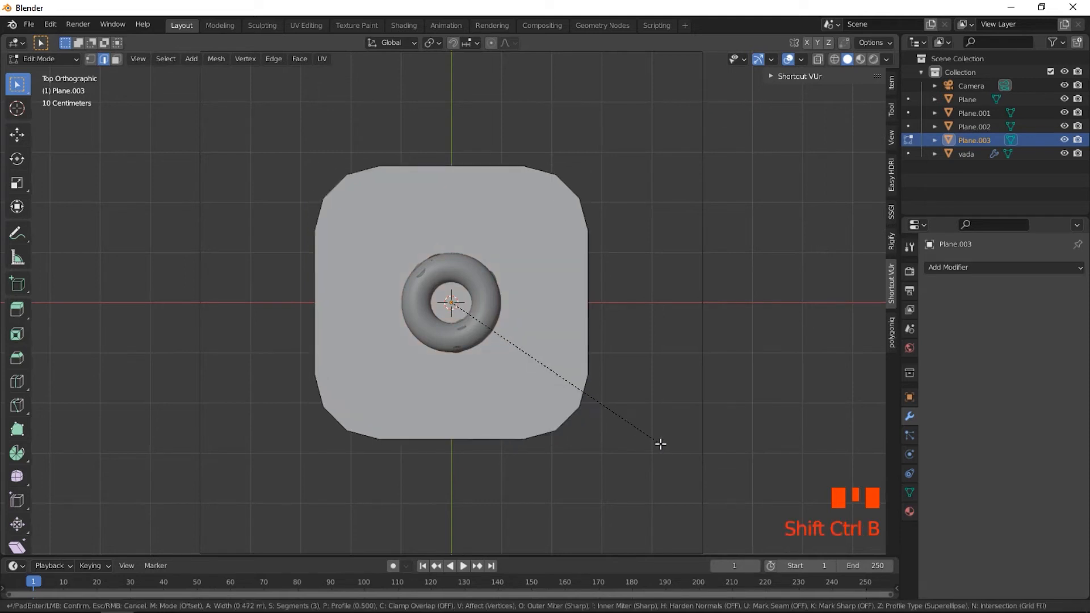
click(662, 442)
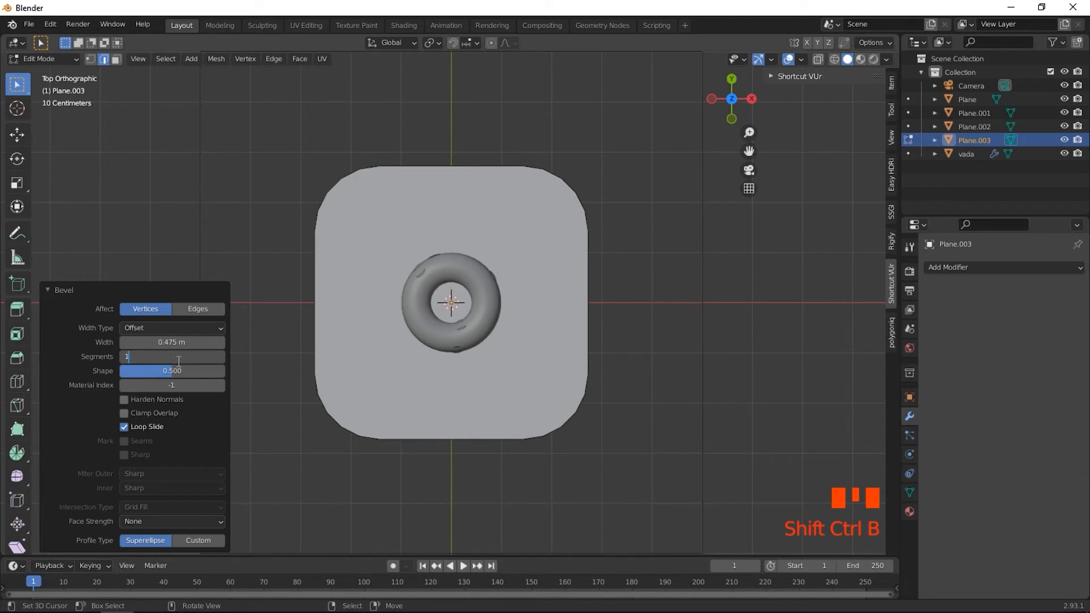
drag(193, 342, 170, 342)
key(Tab)
- Inset the rounded plane's face by about 0.068 m to form a narrow rim
key(Tab)
key(ctrl+Tab)
right_click(524, 435)
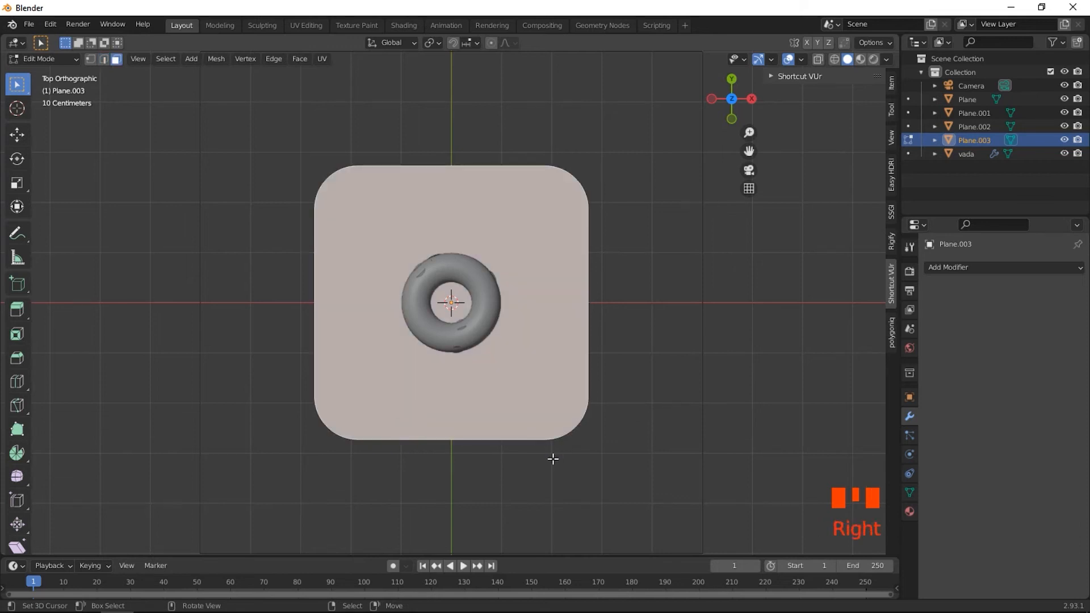
scroll(552, 459, up, 1)
key(i)
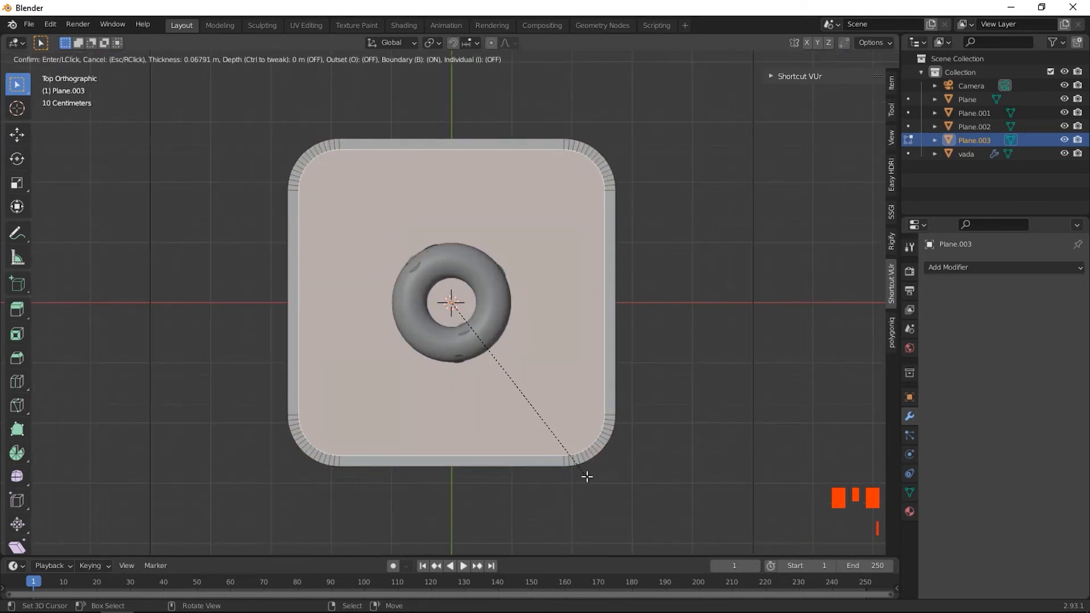
click(587, 476)
scroll(377, 419, up, 3)
middle_drag(378, 419, 448, 353)
scroll(447, 352, down, 3)
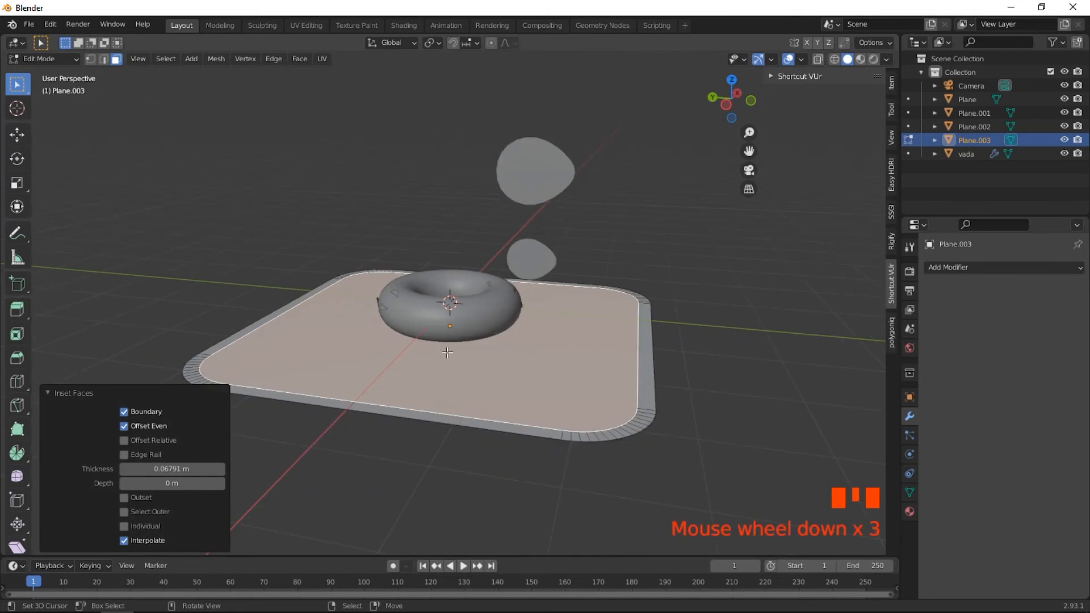
- Extrude the plate's inner face down about 0.25 m and scale it inward to give the plate sloping walls
key(e)
click(447, 369)
key(KP_1)
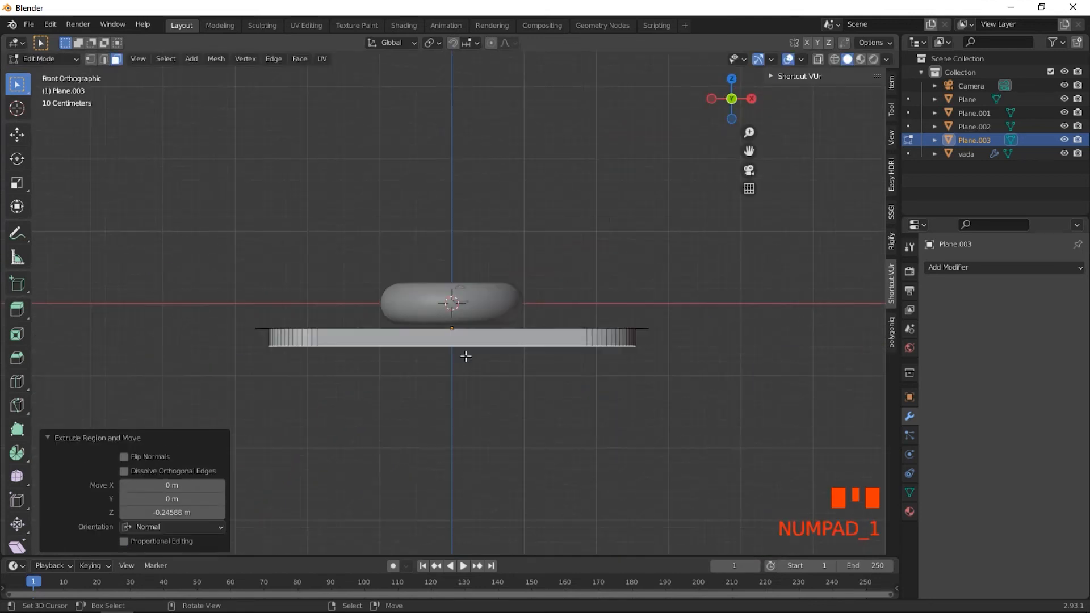
key(s)
click(575, 367)
key(Tab)
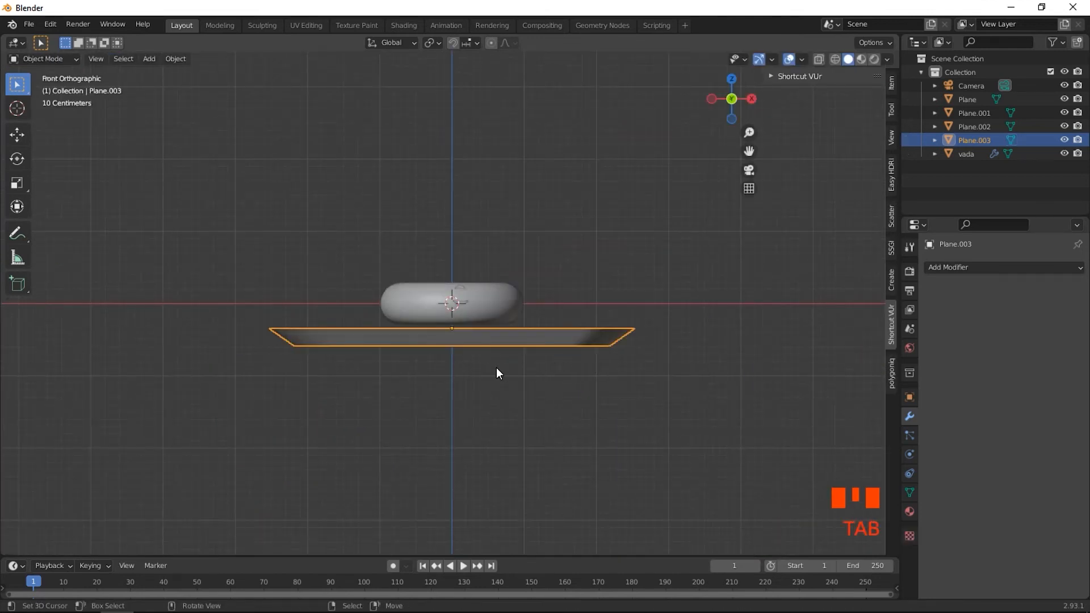
- Raise the plate along Z by about 0.19 m and a further 0.086 m so the vada rests on its floor
key(g)
key(z)
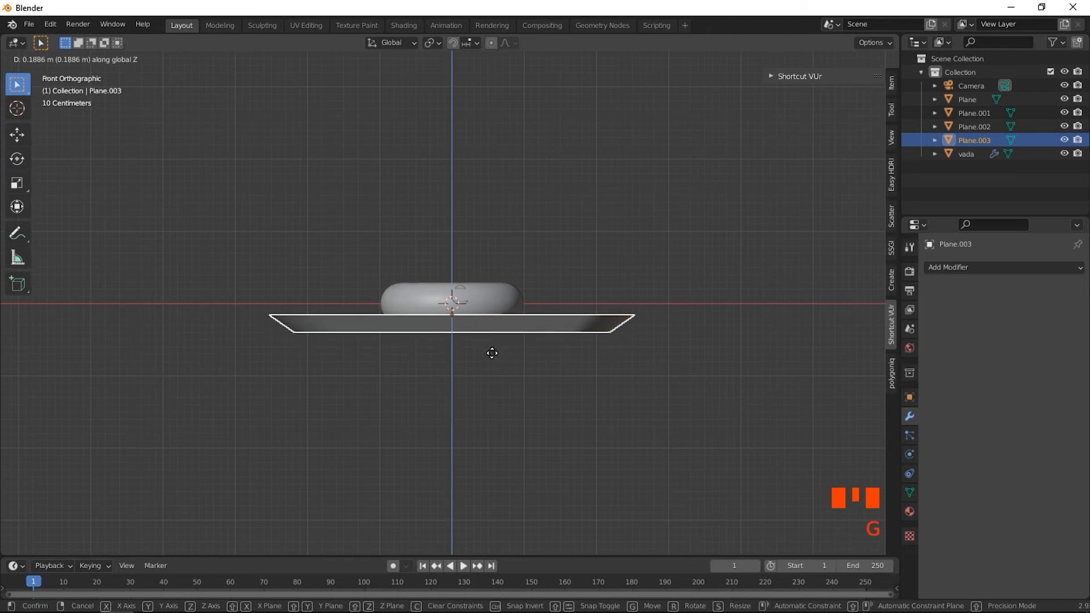
click(492, 353)
key(shift+z)
scroll(505, 356, up, 4)
key(g)
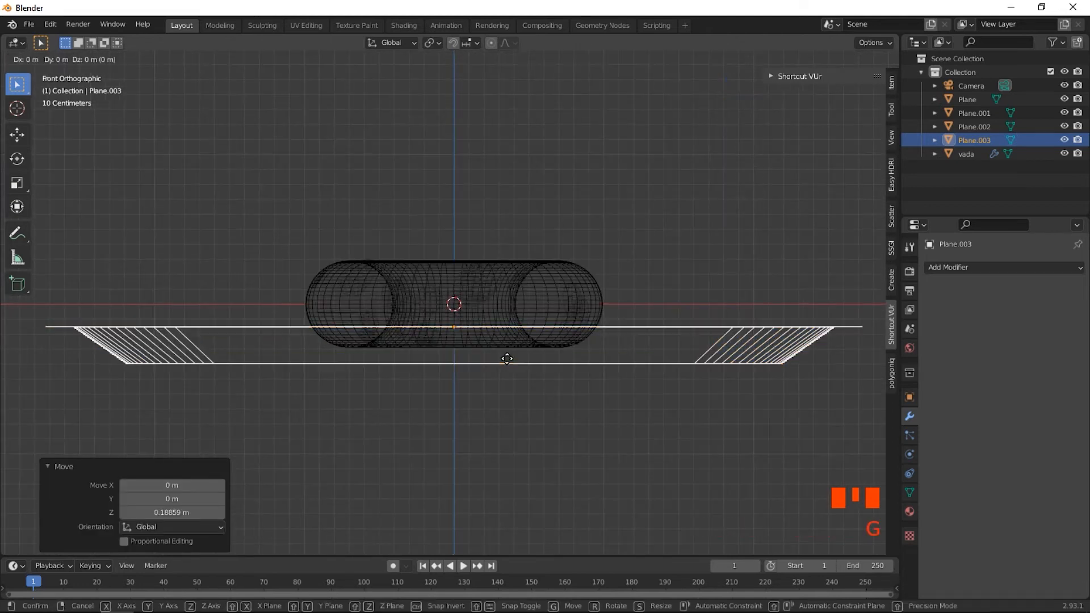
click(497, 345)
middle_drag(497, 345, 485, 437)
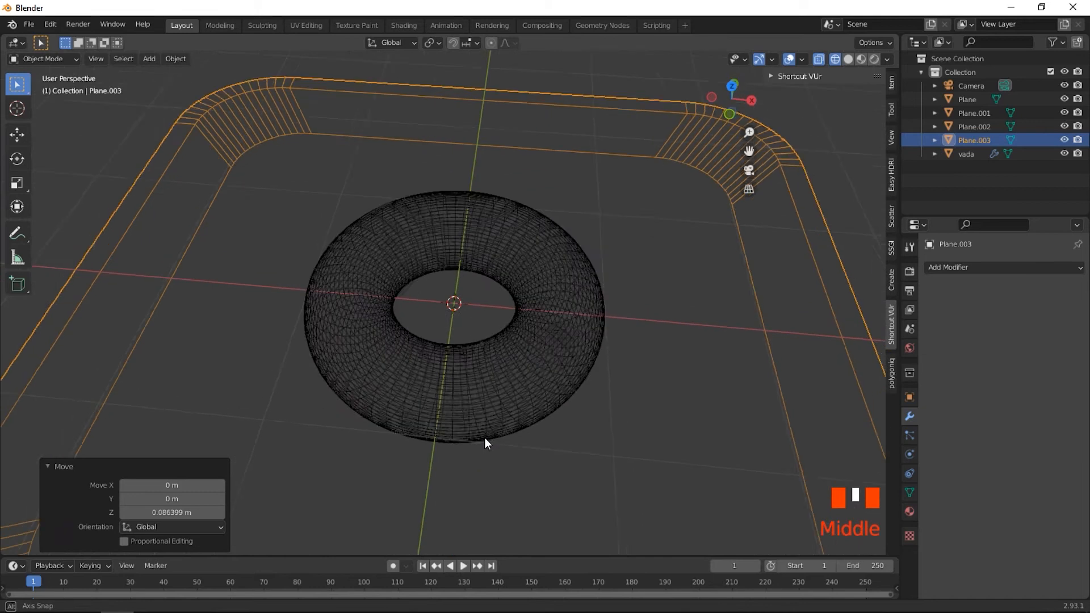
scroll(484, 433, down, 2)
key(shift+z)
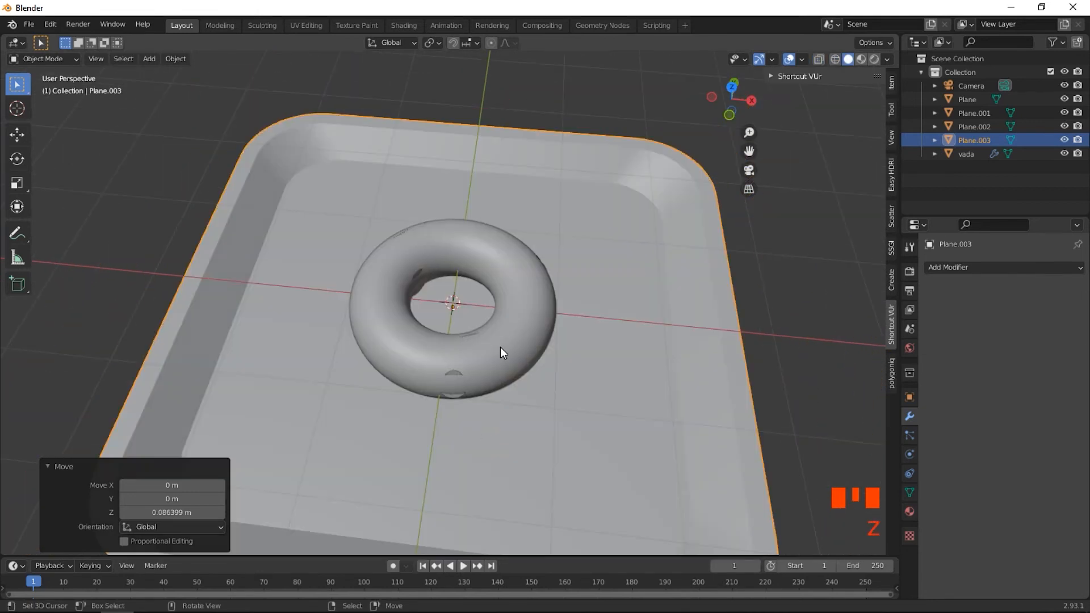
- Save the project as E!.blend in the BLENDER PROJECTS folder
key(ctrl+s)
click(397, 489)
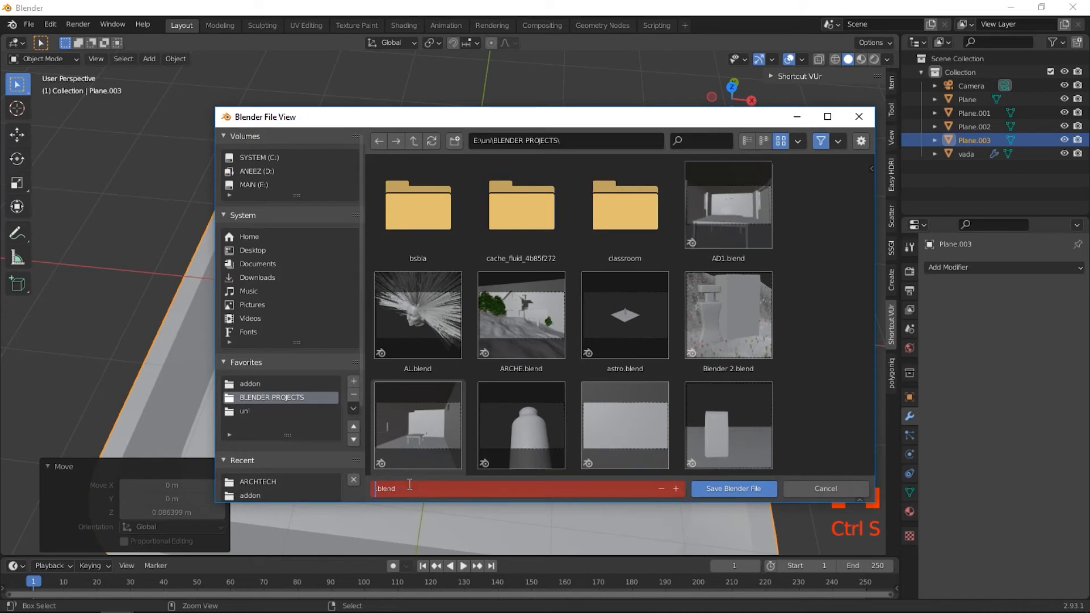
click(757, 490)
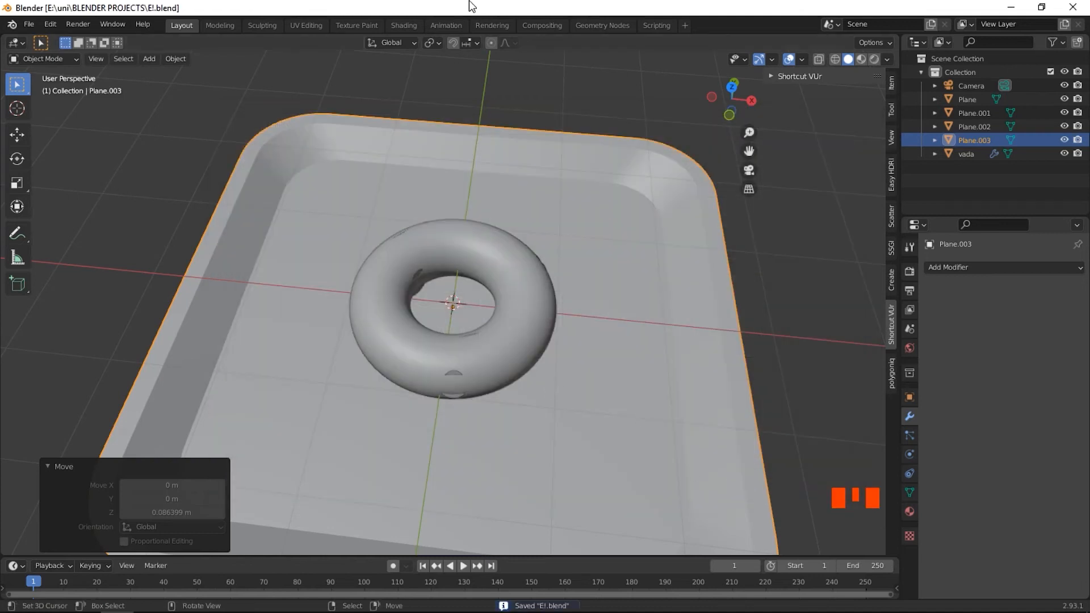
- Switch to the Shading workspace and create a new material named plate for the plate object
click(404, 25)
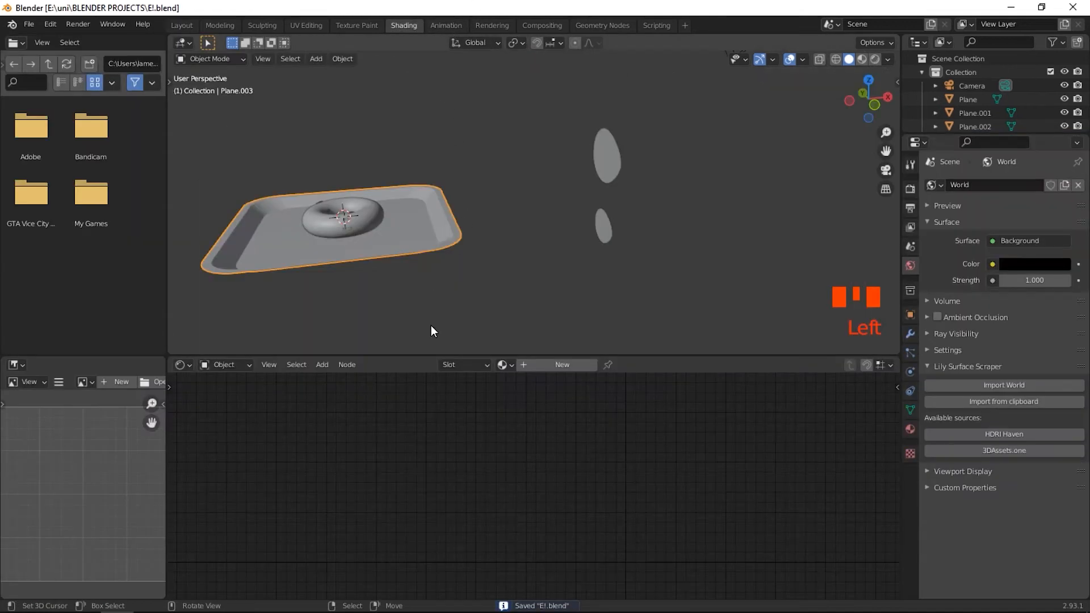
click(529, 364)
click(548, 365)
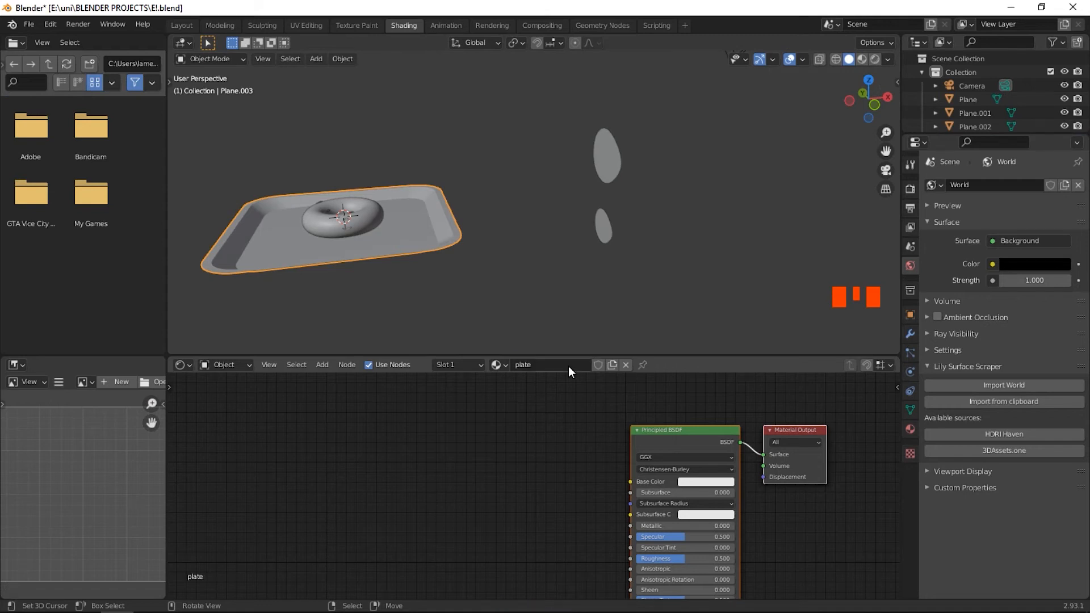
- Darken the plate material's base color to near black (value 0.038) and raise Metallic to about 0.7 in rendered view
key(grave)
key(grave)
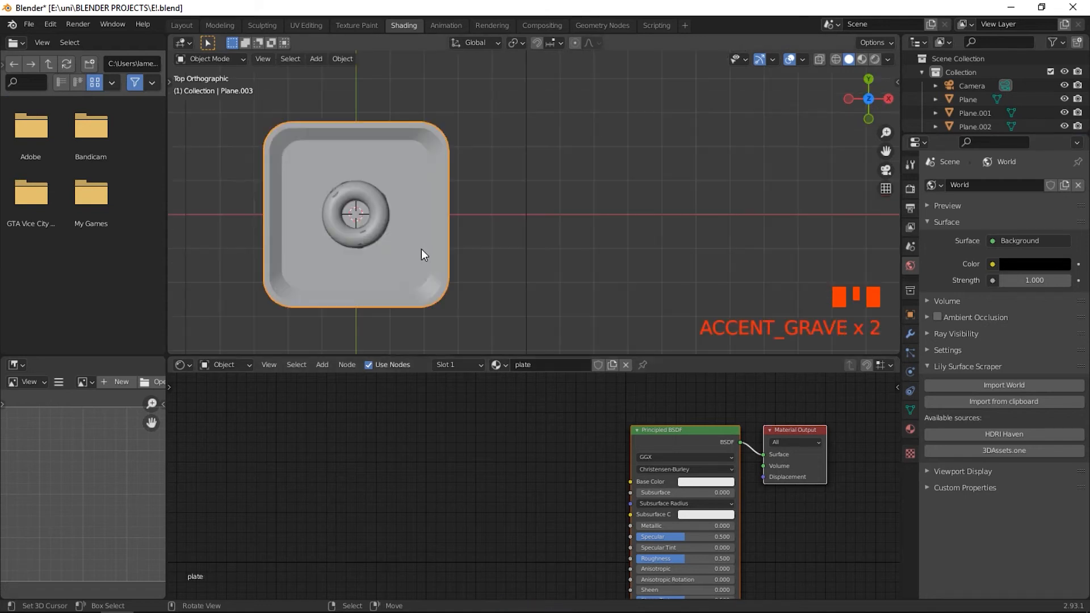
click(688, 480)
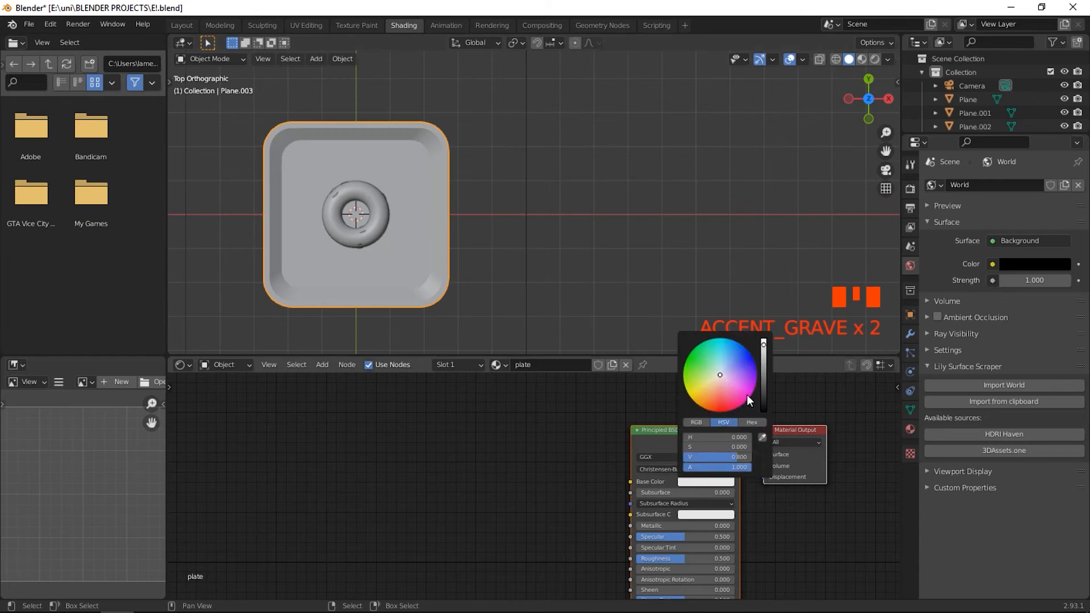
click(765, 396)
key(shift+z)
ctrl+scroll(421, 207, down, 3)
mouse_move(420, 213)
middle_down()
mouse_move(459, 214)
mouse_move(504, 168)
middle_up()
shift+scroll(504, 168, down, 4)
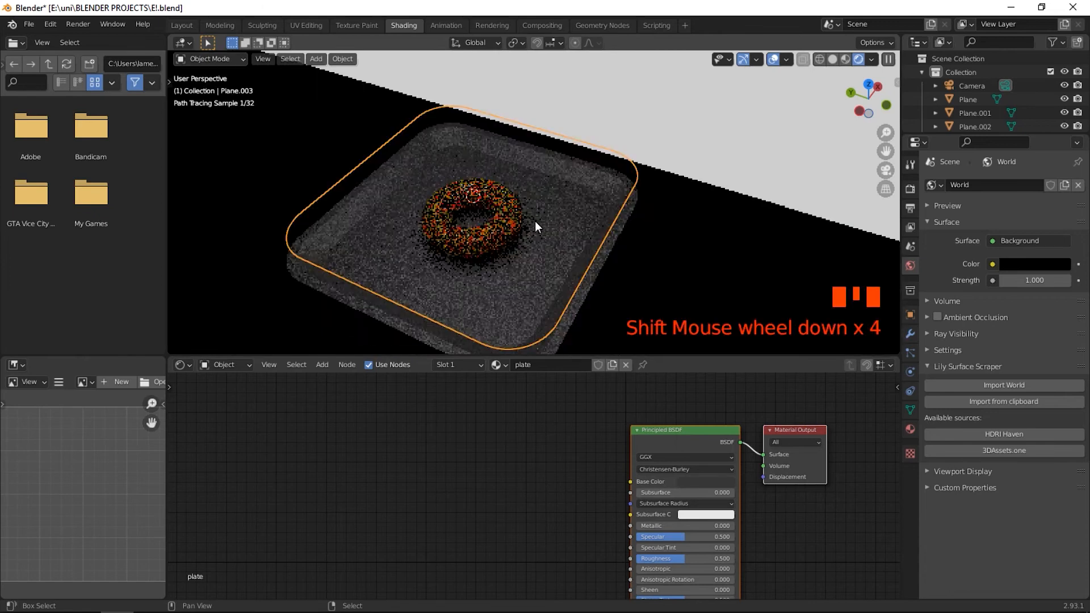
drag(670, 525, 701, 525)
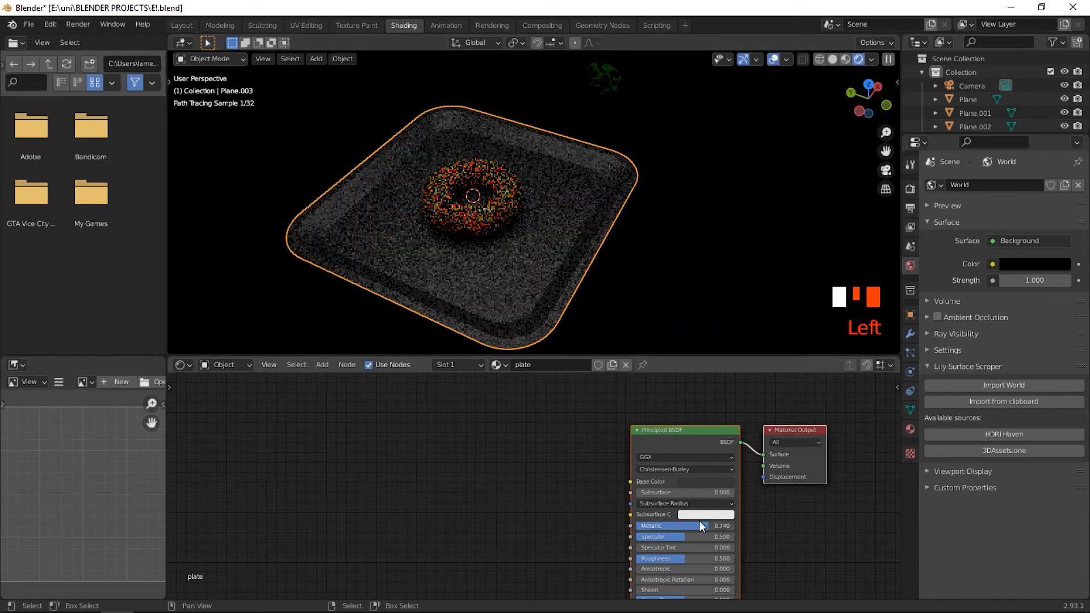
scroll(554, 233, down, 2)
- Select both loose leaf planes and lower them along Z out of sight beneath the plate
middle_drag(544, 230, 479, 220)
right_click(700, 92)
shift+right_click(686, 159)
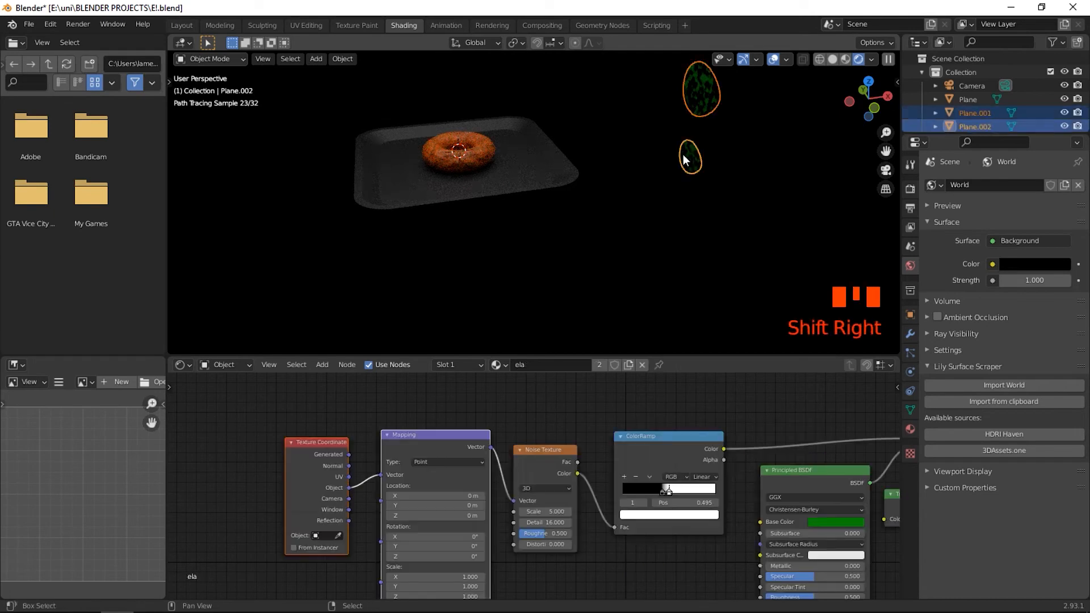
key(g)
key(z)
click(649, 251)
- Lighten the plate material's base color slightly to a very dark grey and reduce its roughness to about 0.3
scroll(511, 195, up, 2)
middle_drag(546, 199, 615, 287)
right_click(616, 287)
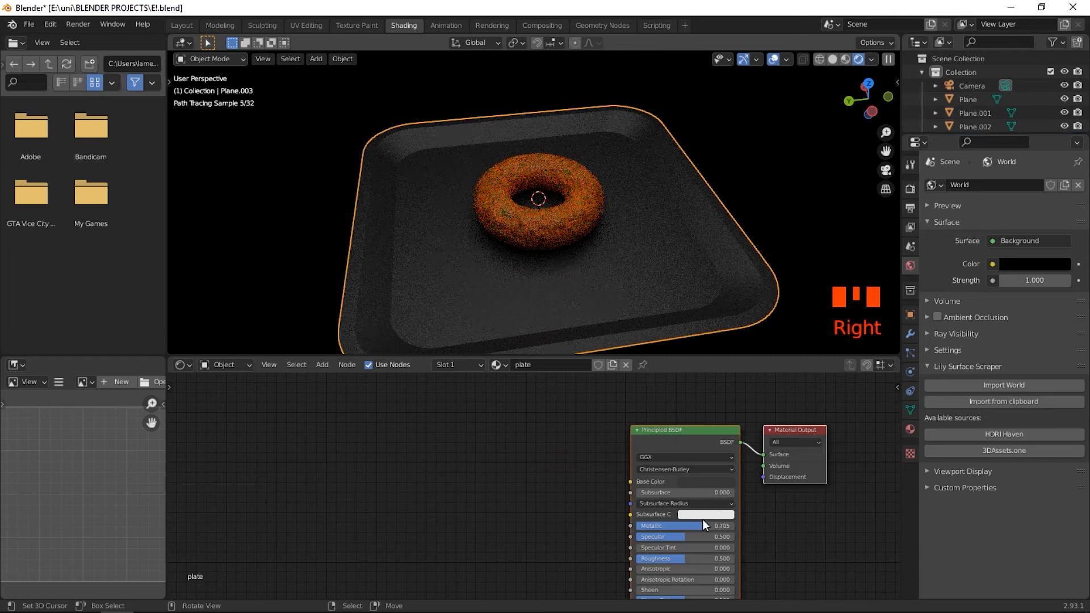
click(702, 481)
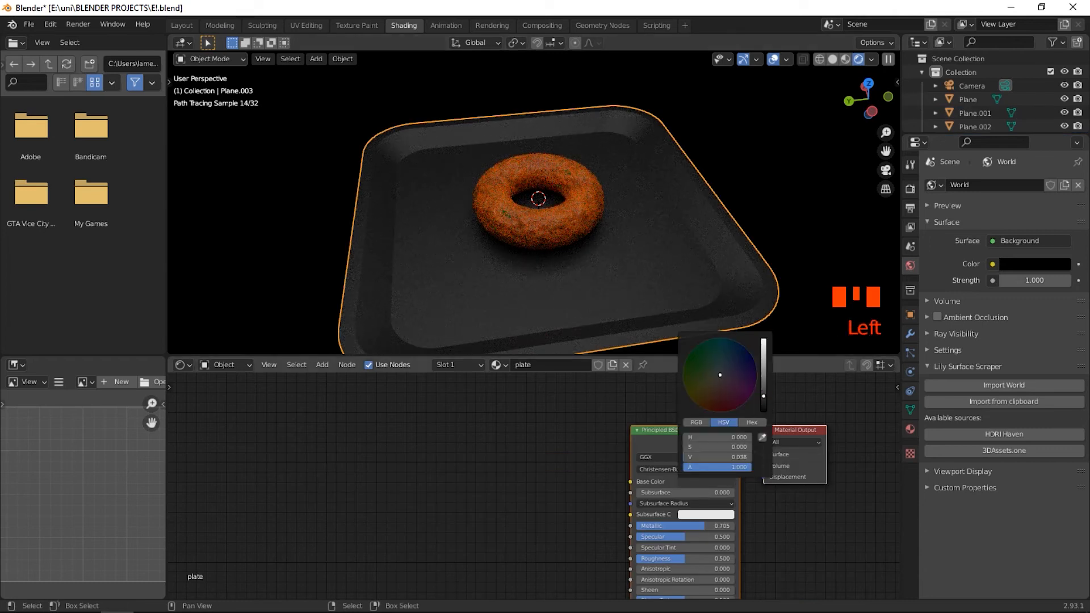
click(765, 400)
key(a)
right_click(532, 277)
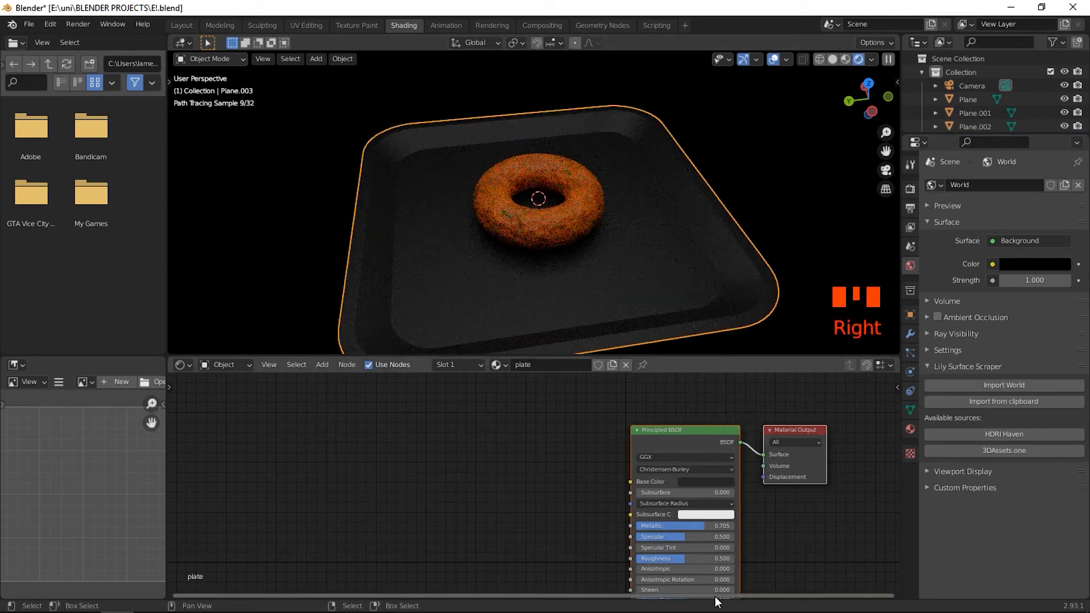
drag(684, 559, 661, 558)
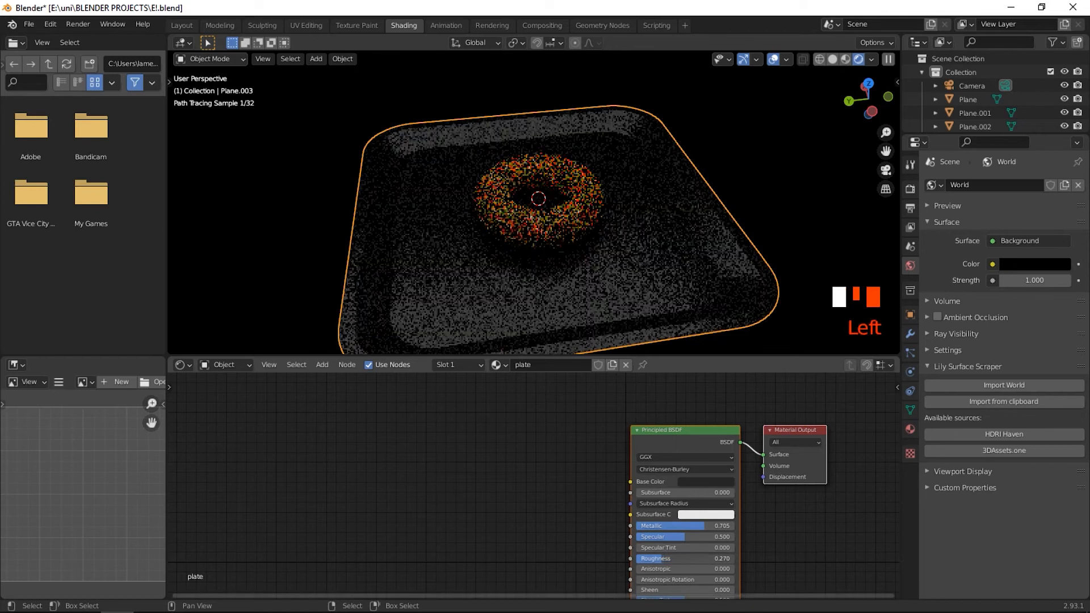
- Select the emissive light plane and insert a Mix Shader between its Emission and Material Output nodes
middle_drag(520, 224, 499, 204)
key(a)
scroll(502, 198, down, 4)
scroll(502, 195, down, 1)
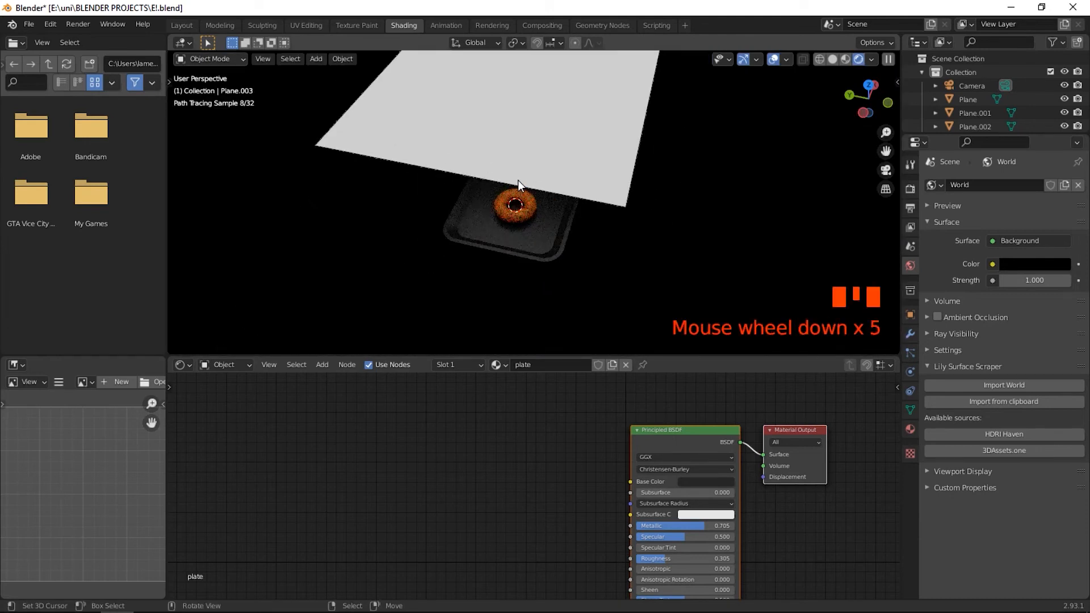
key(shift+z)
right_click(505, 186)
right_click(504, 186)
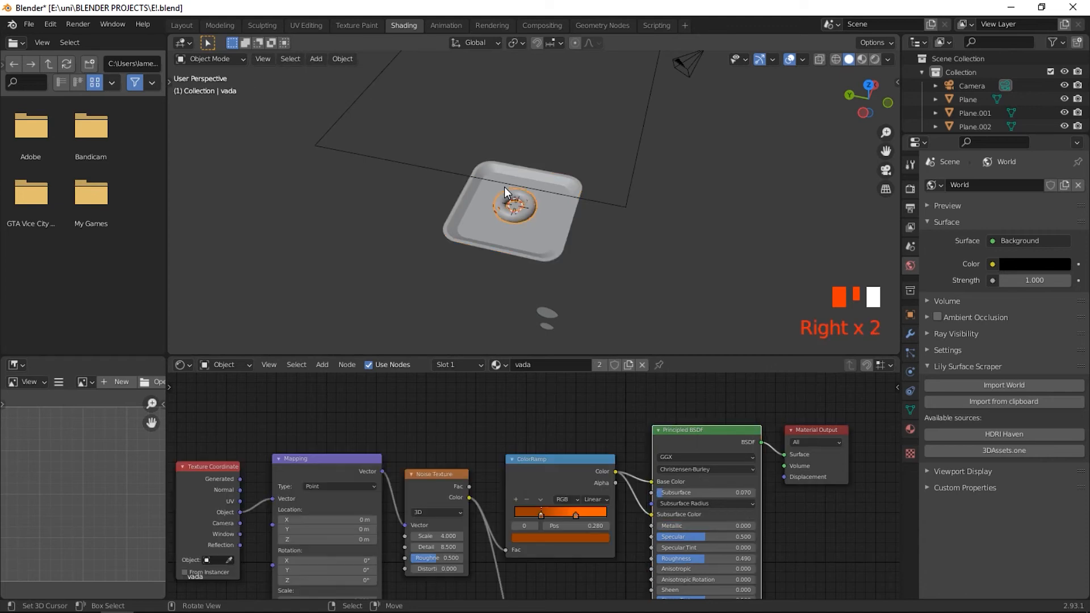
right_click(452, 172)
middle_drag(604, 423, 492, 461)
key(shift+a)
text(mix)
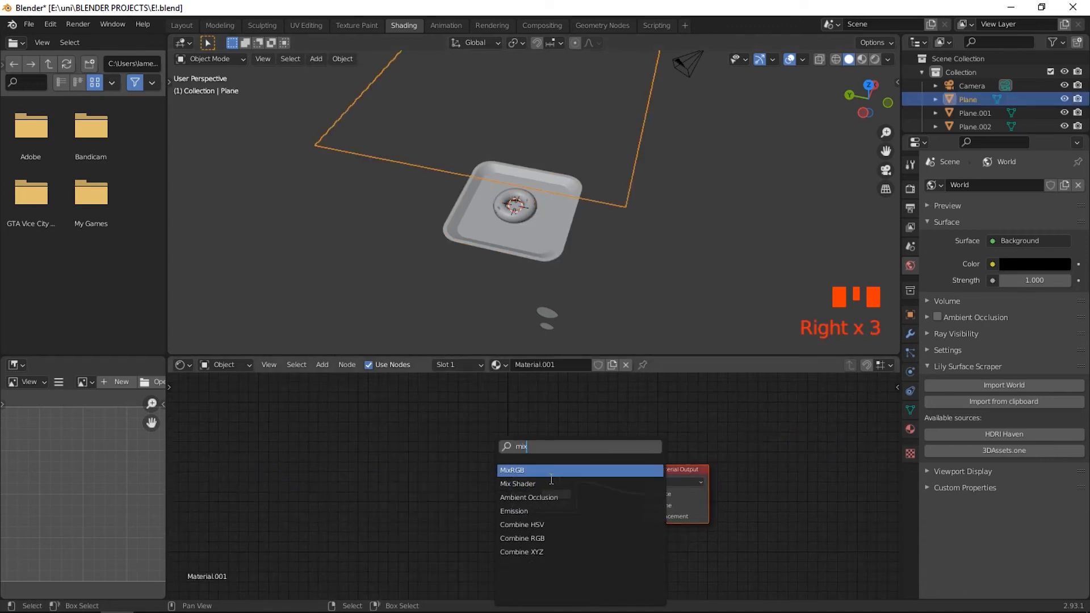
click(550, 477)
click(597, 431)
- Add a Transparent BSDF node and connect it to the Mix Shader's second shader input
key(shift+a)
text(tr)
click(644, 468)
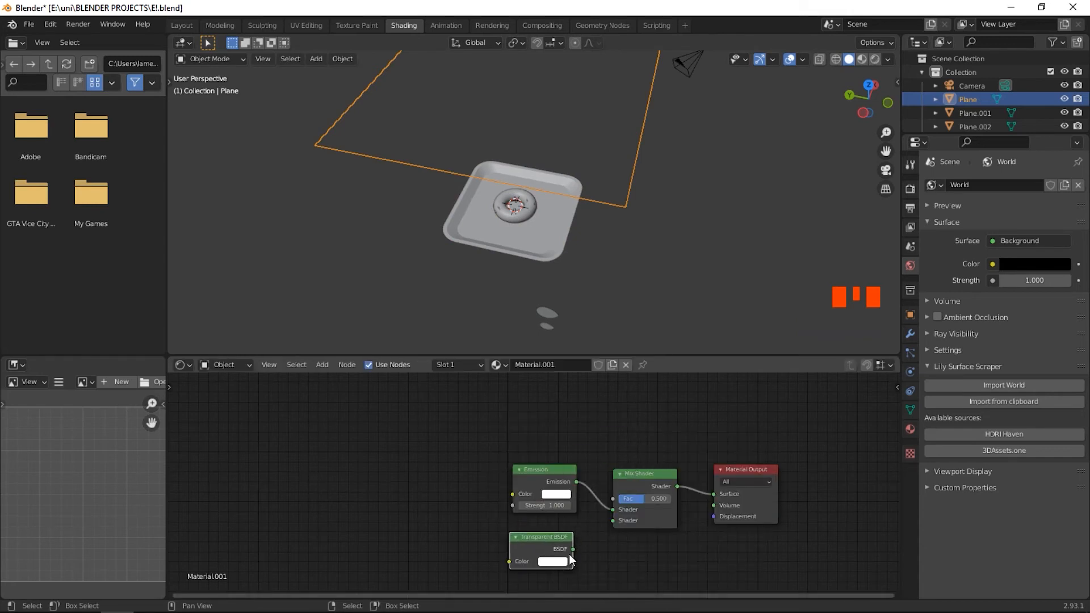
drag(603, 542, 612, 520)
- Add a Light Path node and connect its Is Camera Ray output to the Mix Shader's Fac input
key(shift+a)
text(l)
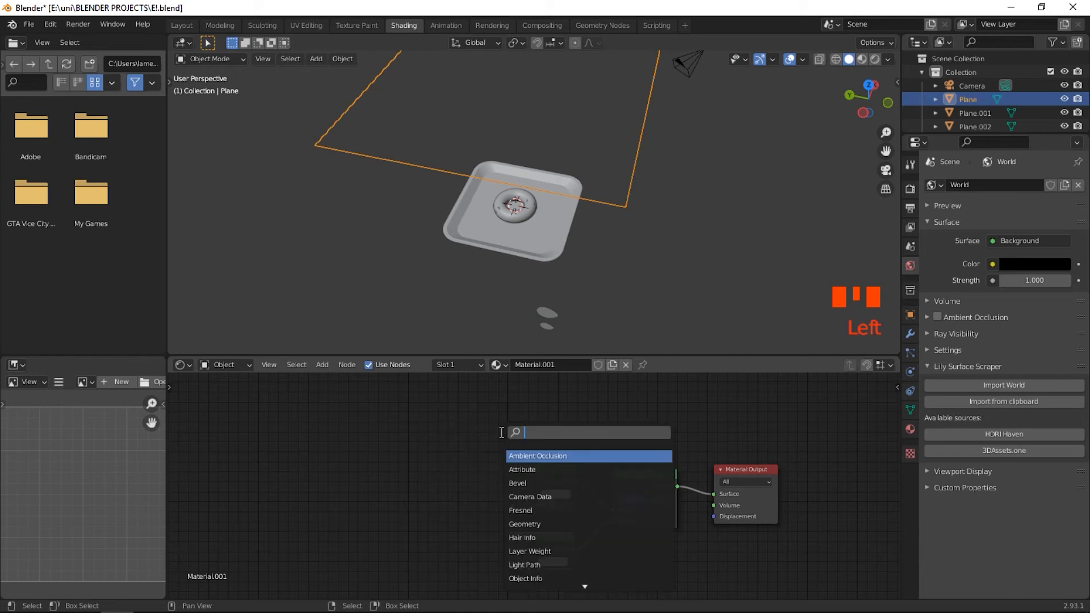
click(541, 455)
click(482, 451)
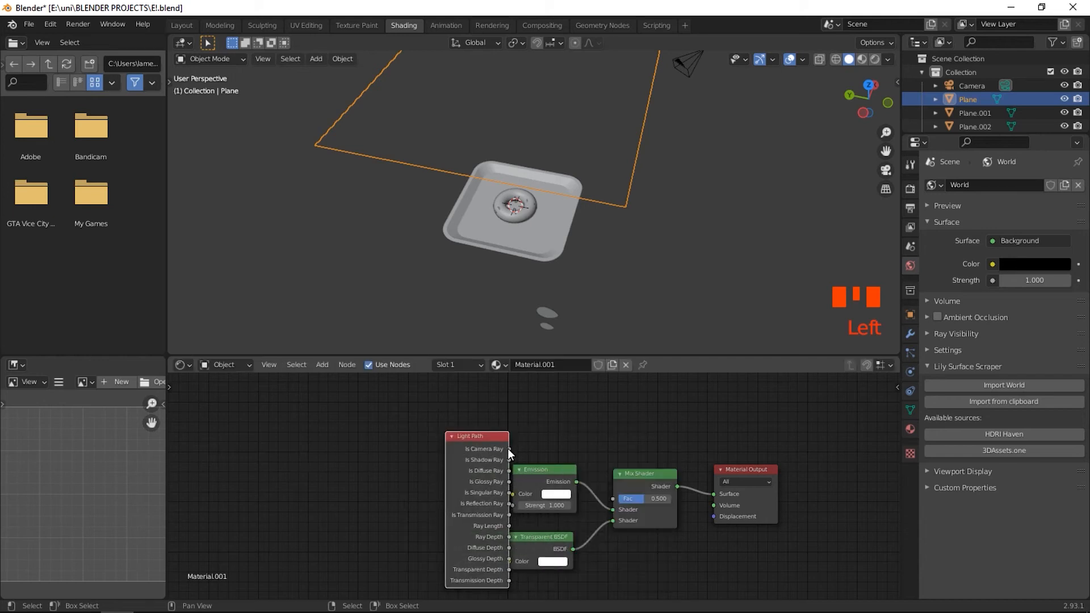
drag(615, 498, 614, 498)
- Examine the lit vada and plate from several angles in rendered view
key(shift+z)
scroll(547, 253, up, 7)
middle_drag(544, 257, 598, 240)
scroll(571, 252, down, 5)
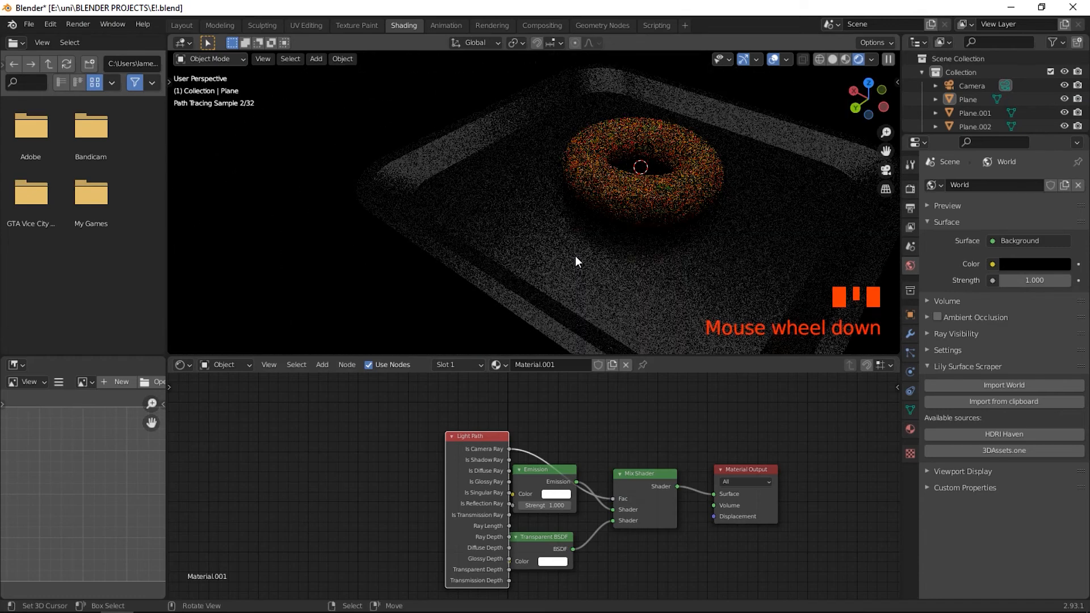
scroll(677, 247, down, 2)
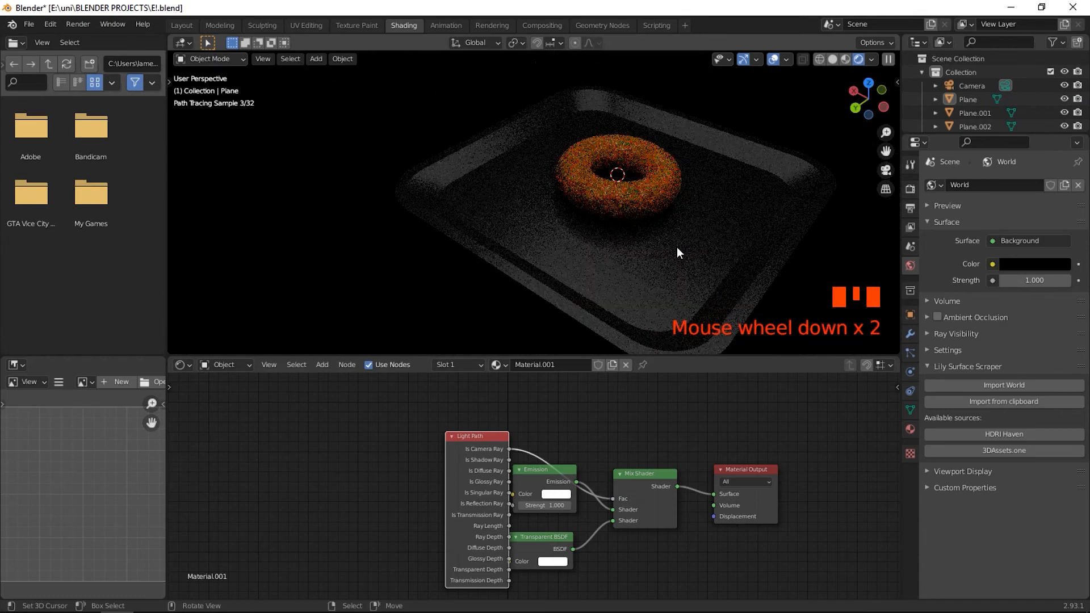
ctrl+scroll(676, 249, up, 3)
middle_drag(669, 257, 557, 239)
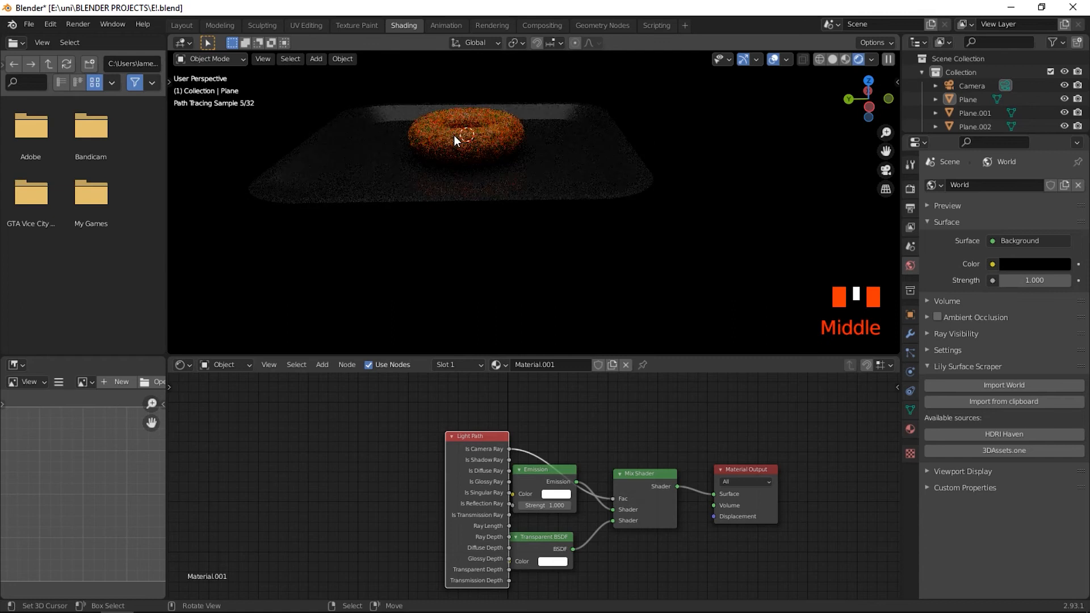
- Add a ground plane, scale it well beyond the plate, and lower it about 0.3 m along Z beneath the plate
key(shift+z)
key(shift+a)
mouse_move(451, 107)
click(492, 107)
key(s)
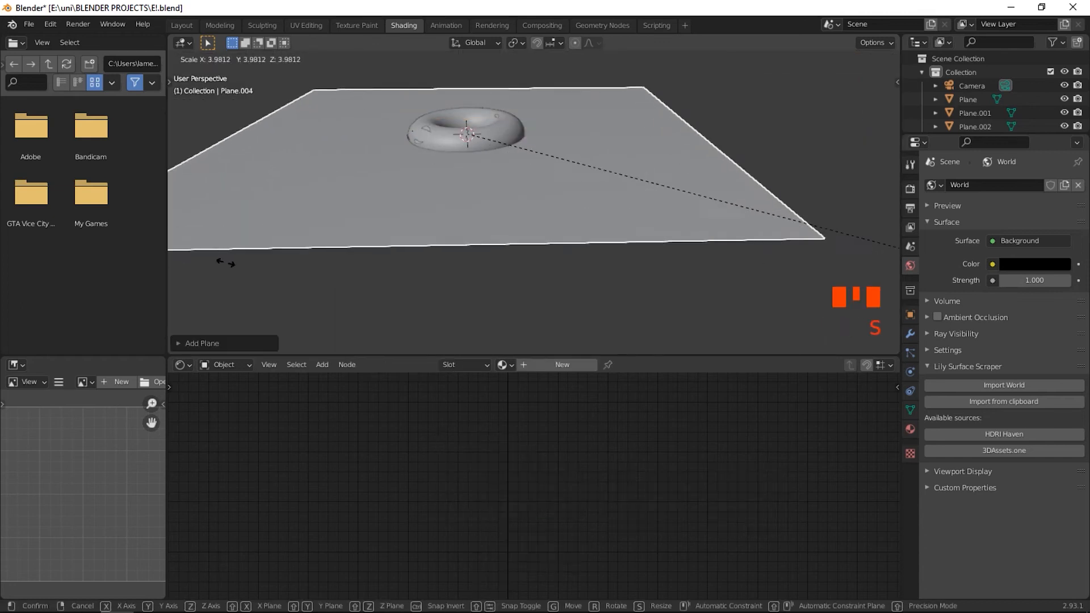
click(451, 223)
key(g)
key(z)
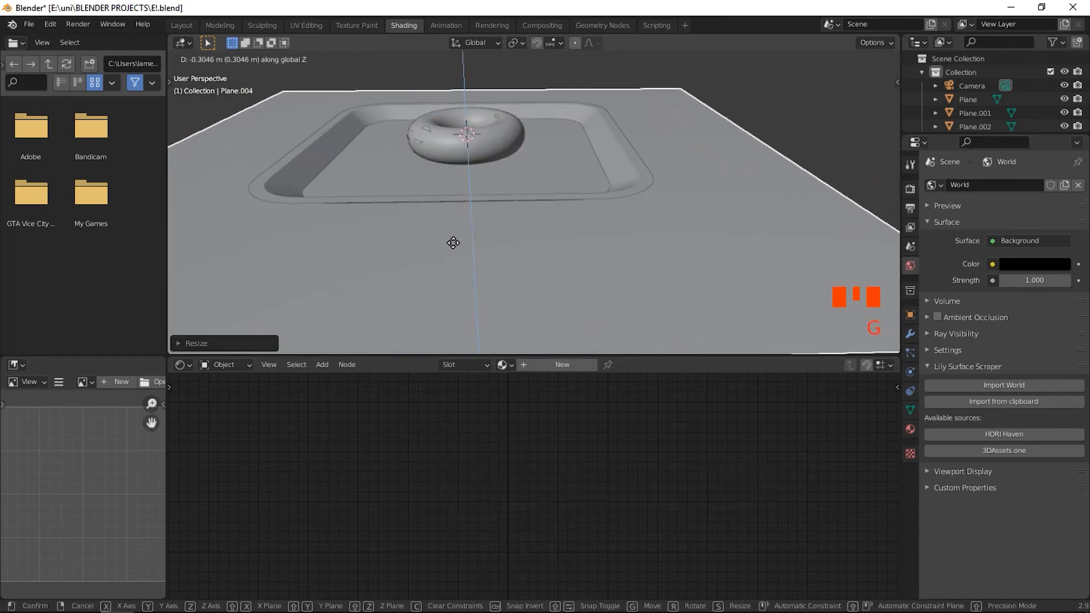
click(454, 249)
key(s)
click(506, 268)
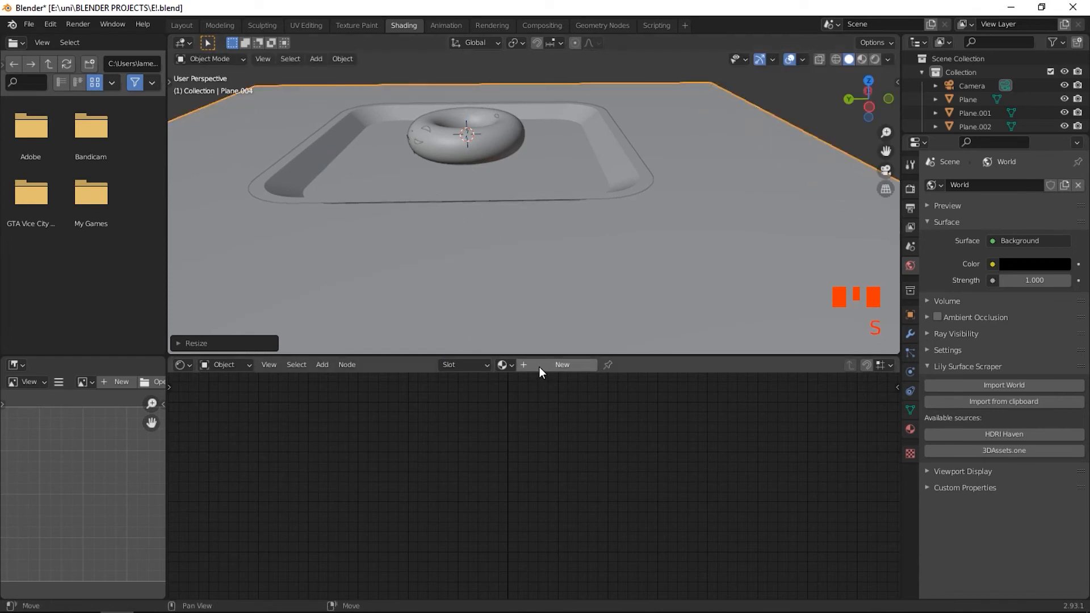
- Create a material named meesha for the ground plane and add an Image Texture with mapping nodes to its base color
click(540, 365)
click(545, 364)
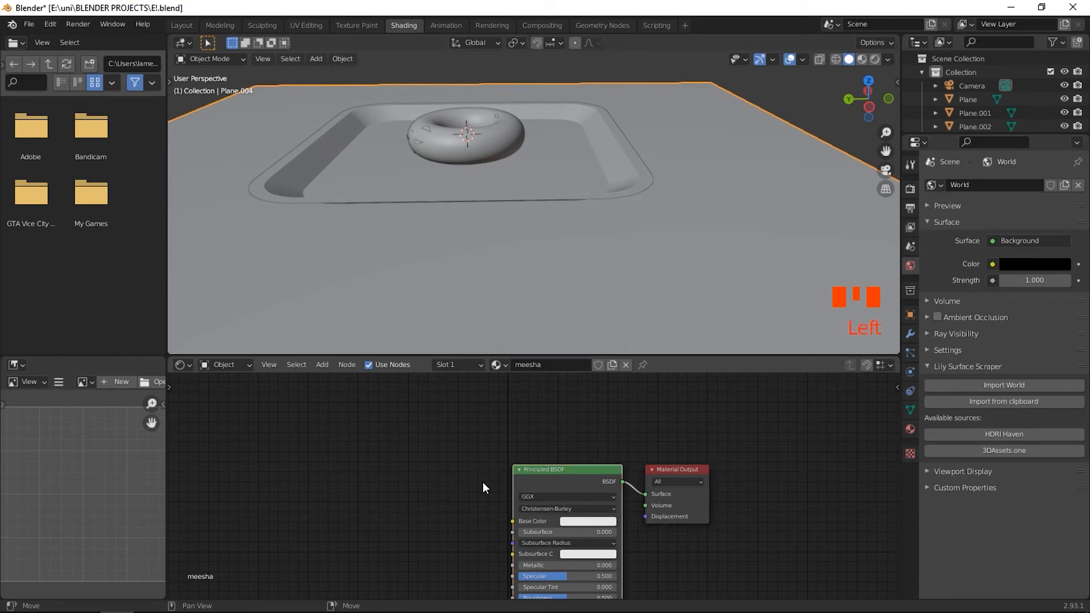
key(ctrl+t)
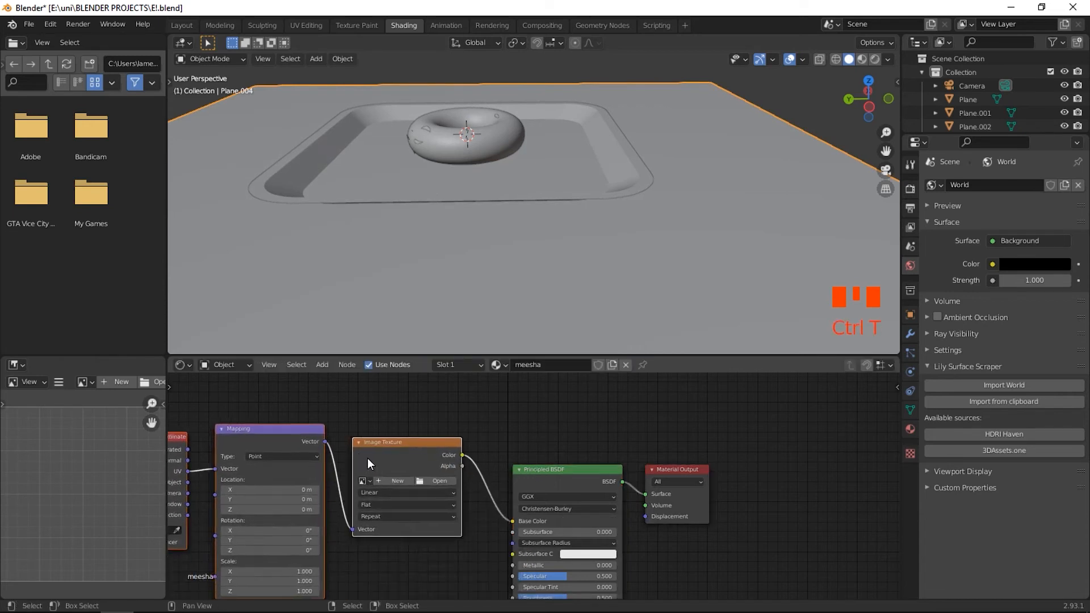
- Apply the ground plane's transform and load the wood image pexels-fwstudio-129733.jpg from the ARCHTECH folder into its Image Texture node
key(ctrl+a)
click(449, 254)
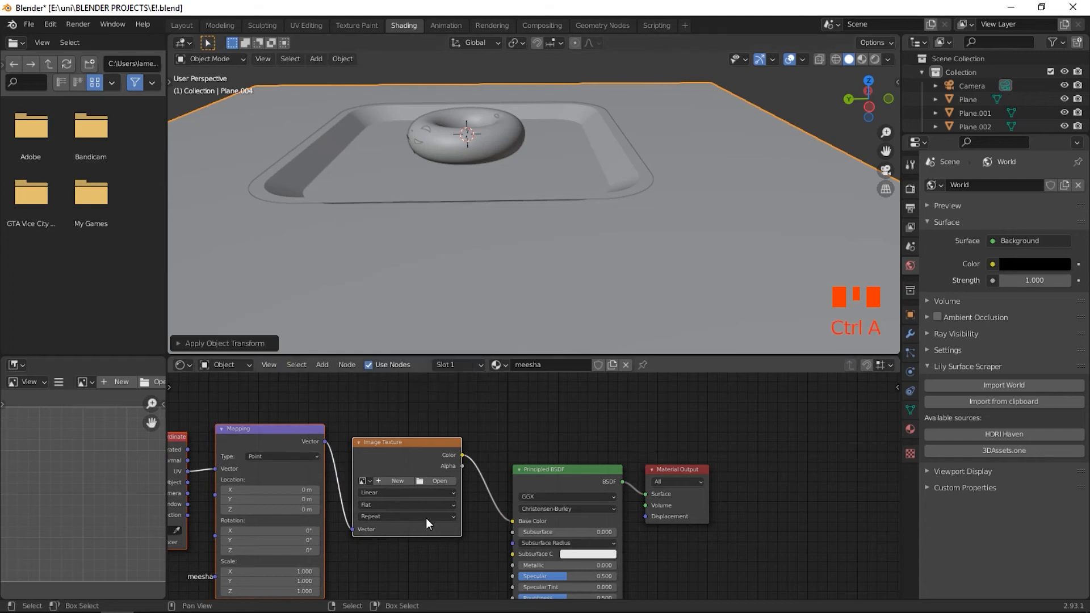
click(438, 481)
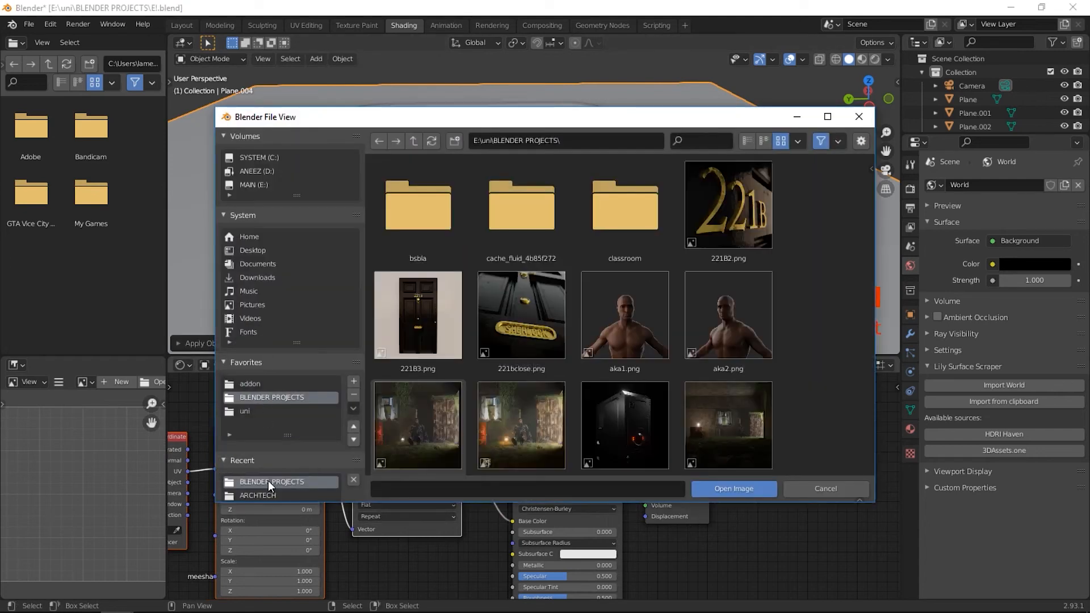
click(258, 495)
double_click(542, 229)
key(shift+z)
middle_drag(429, 196, 546, 248)
scroll(546, 248, down, 2)
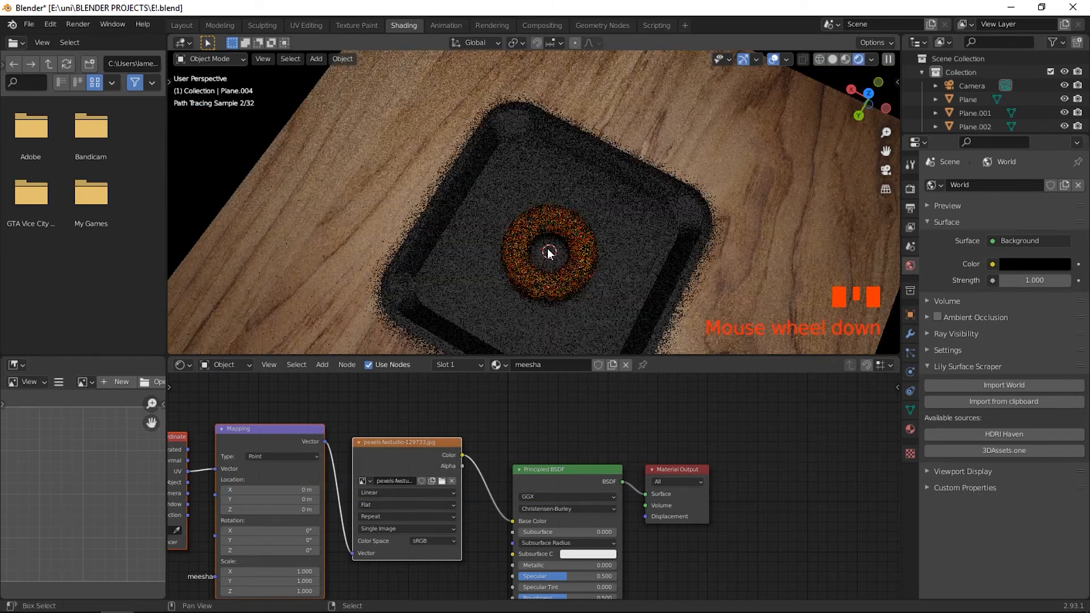
scroll(547, 248, down, 1)
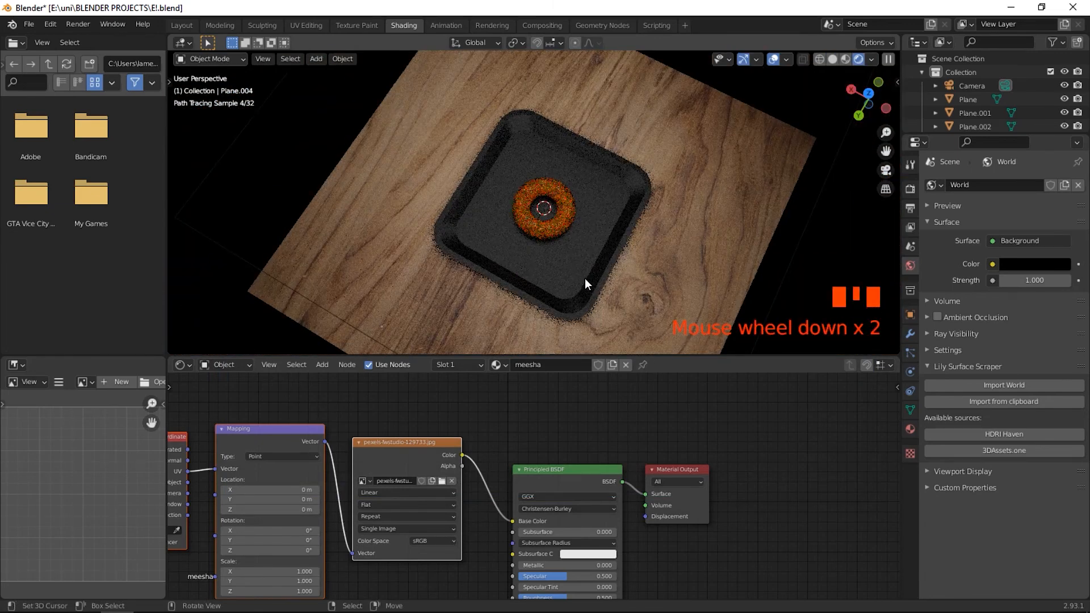
- Reframe the camera on the scene with walk navigation and preview the shot in rendered view
click(181, 25)
key(grave)
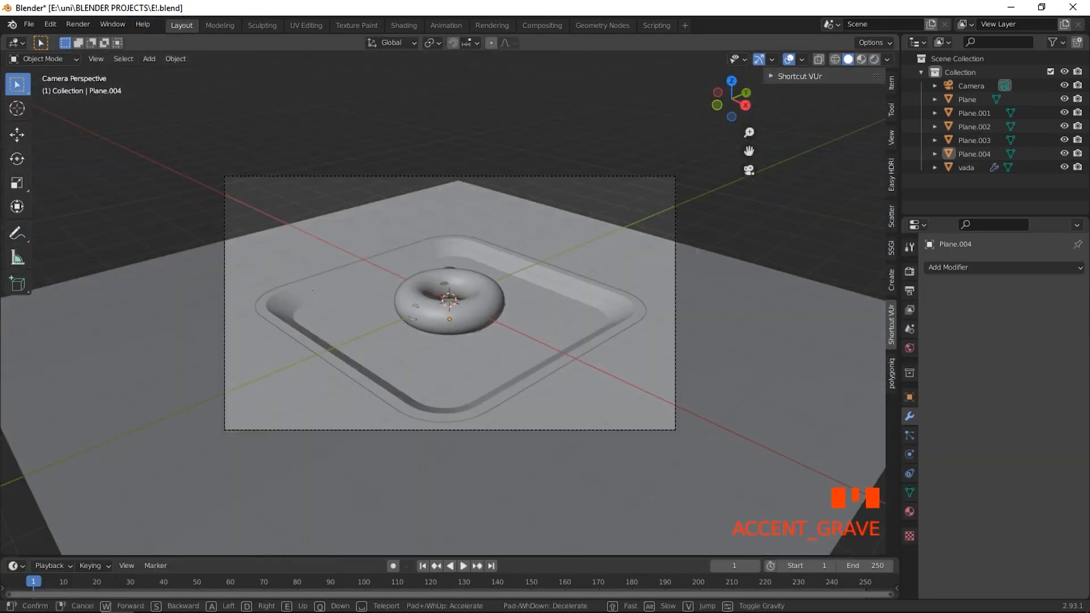
key(shift+f)
key(w)
key(a)
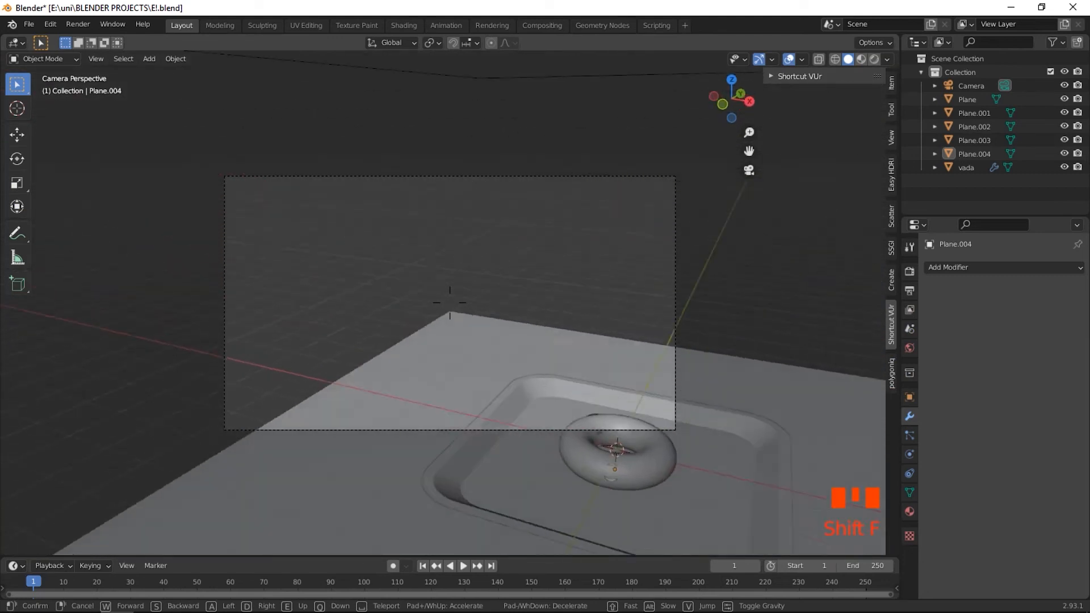
key(s)
click(452, 302)
key(shift+z)
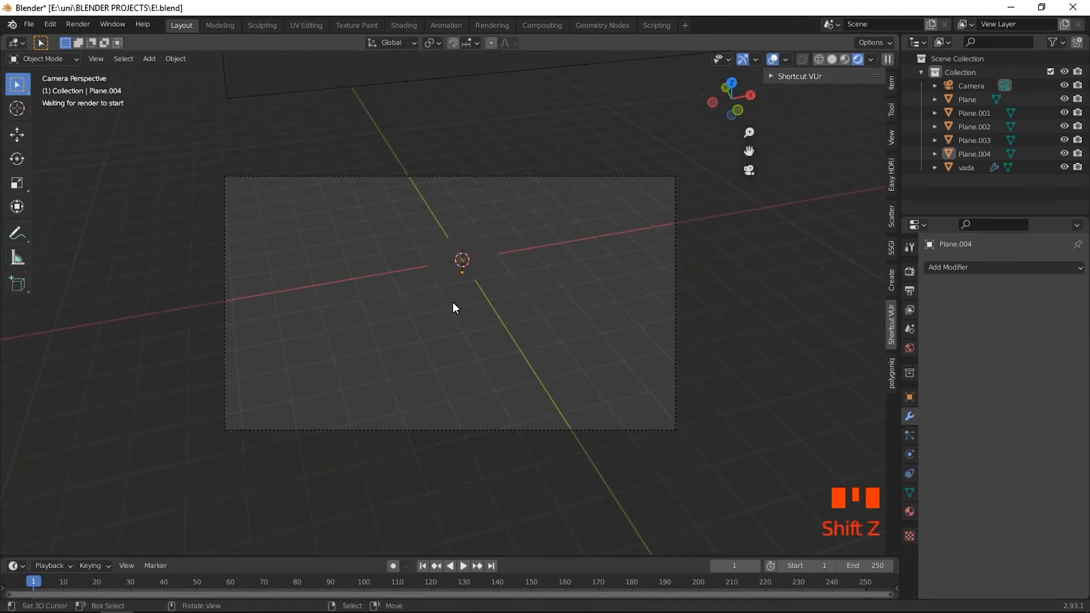
key(a)
key(a)
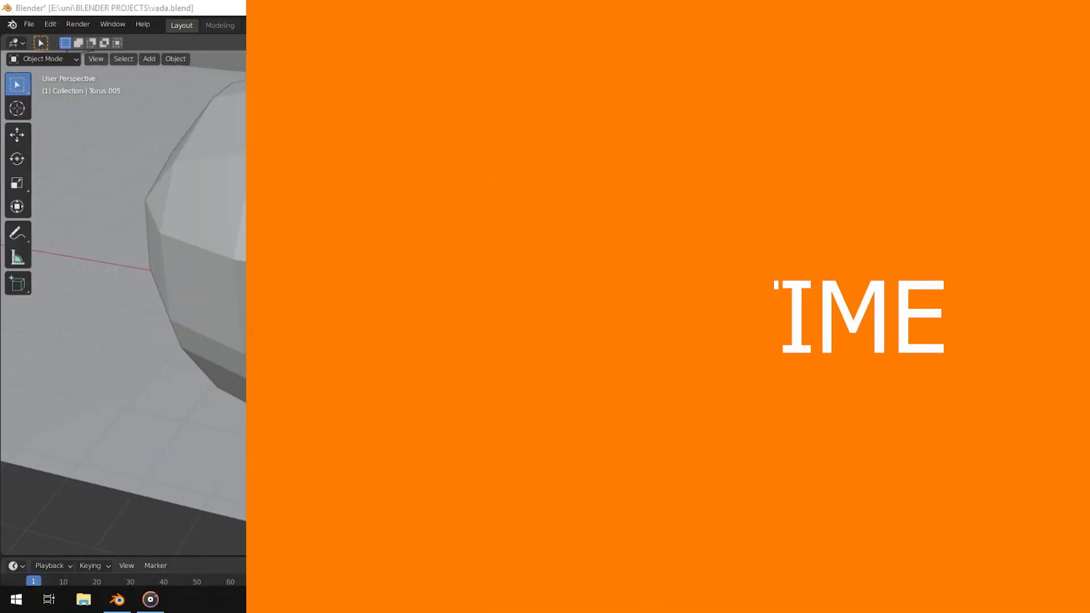
- Examine the finished vada scene in rendered view from around the table and through the camera
scroll(560, 347, down, 3)
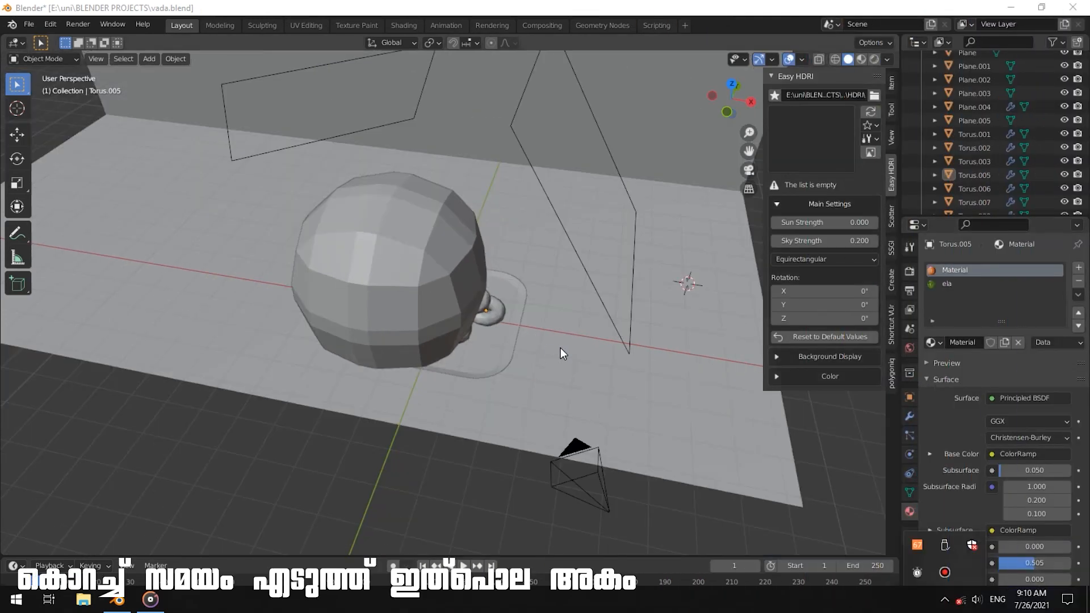
middle_drag(560, 347, 522, 337)
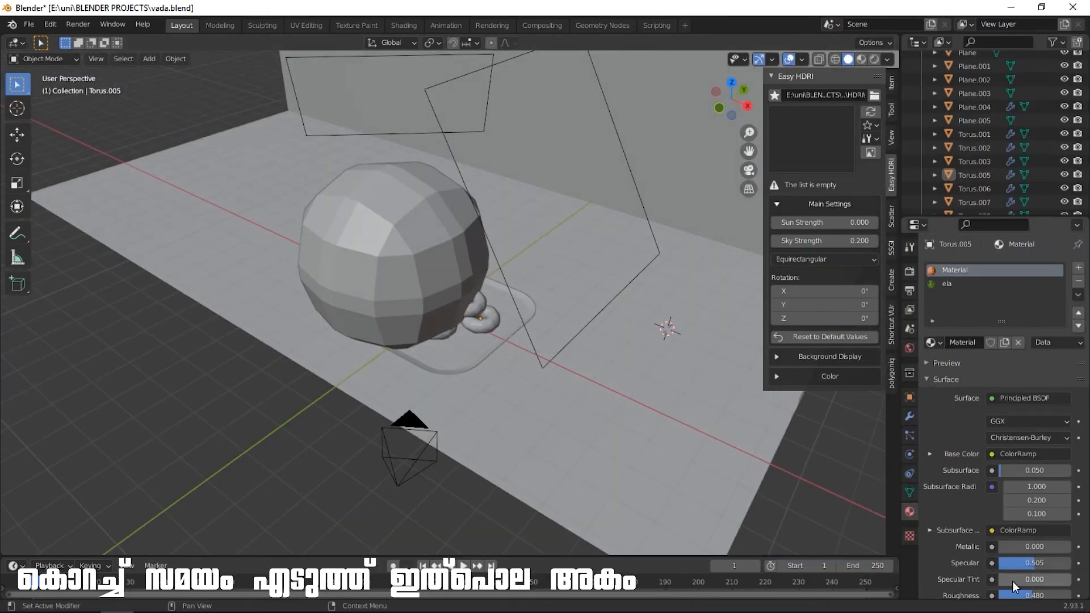
click(944, 602)
click(944, 600)
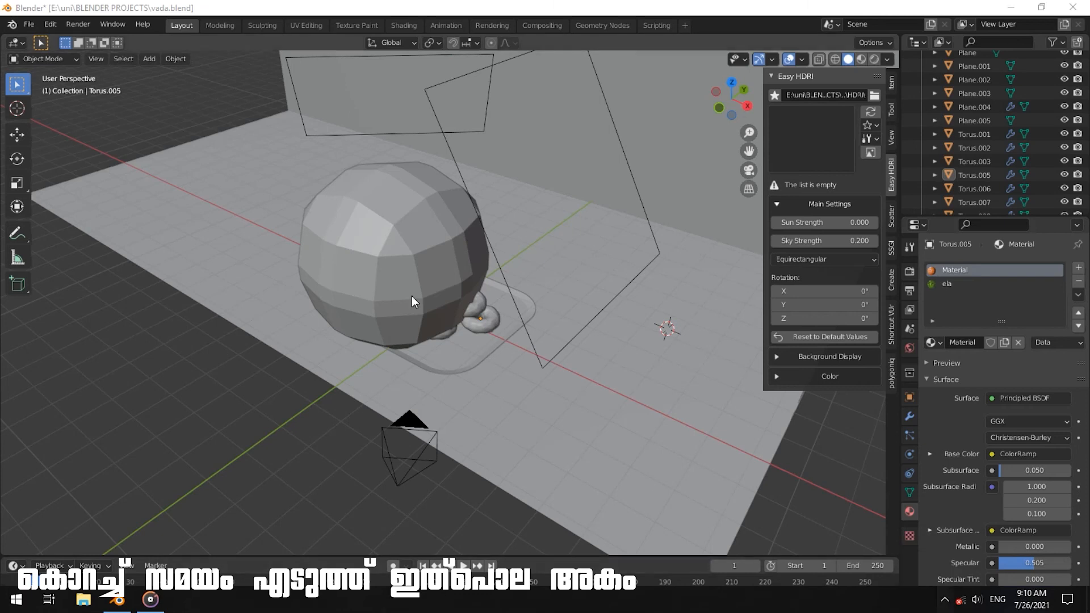
click(874, 59)
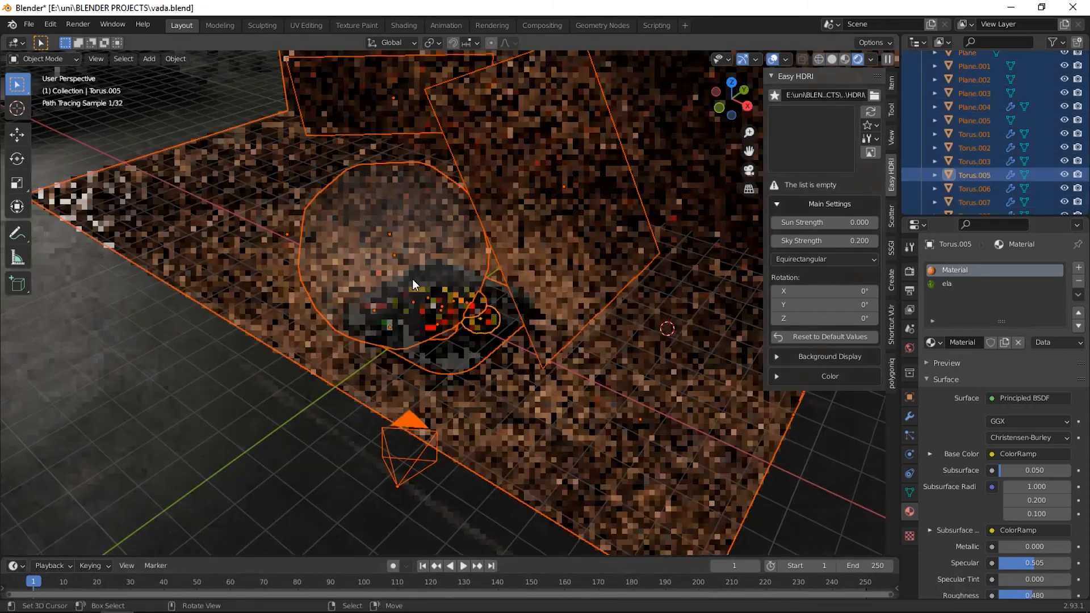
middle_drag(296, 325, 387, 302)
key(grave)
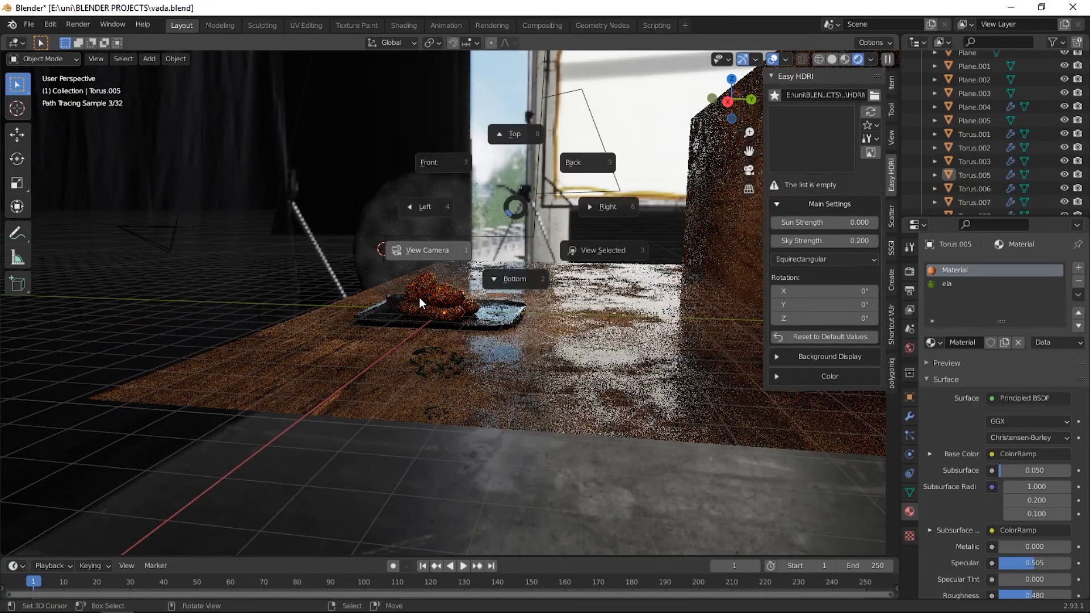
click(419, 297)
key(a)
scroll(540, 325, up, 4)
key(alt+a)
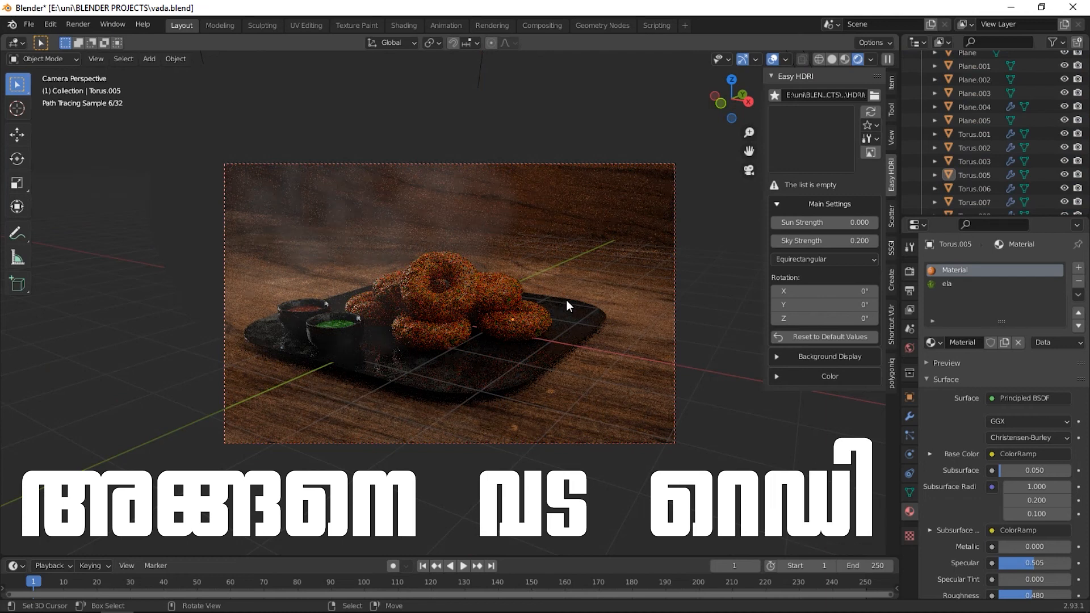
- Select the large faceted sphere around the plate and examine the nodes of its volume material
key(z)
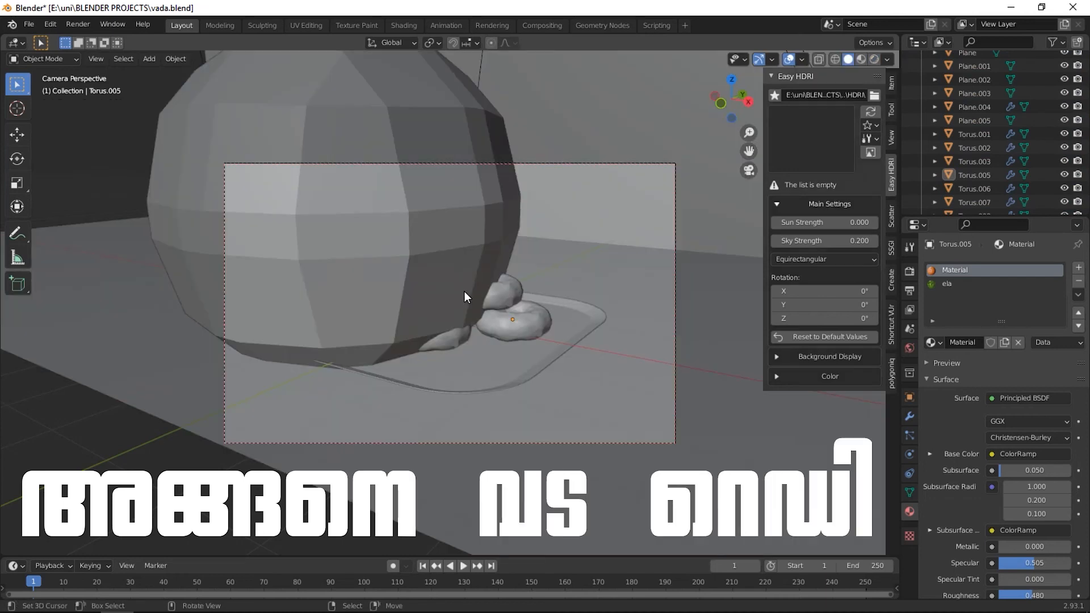
right_click(434, 212)
mouse_move(434, 211)
middle_down()
mouse_move(429, 220)
mouse_move(469, 244)
middle_up()
scroll(469, 244, down, 3)
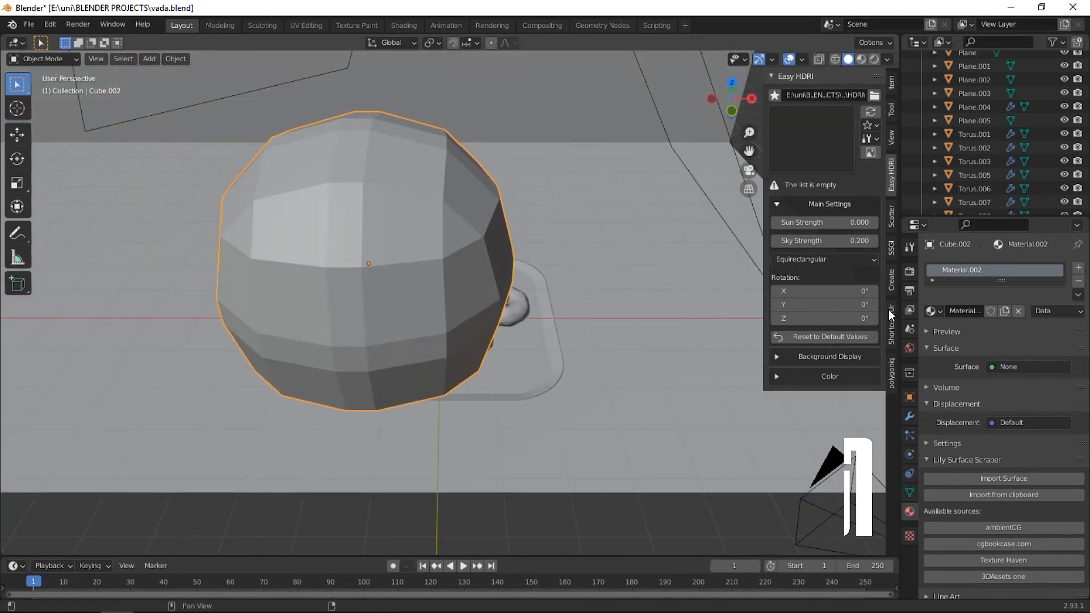
click(422, 25)
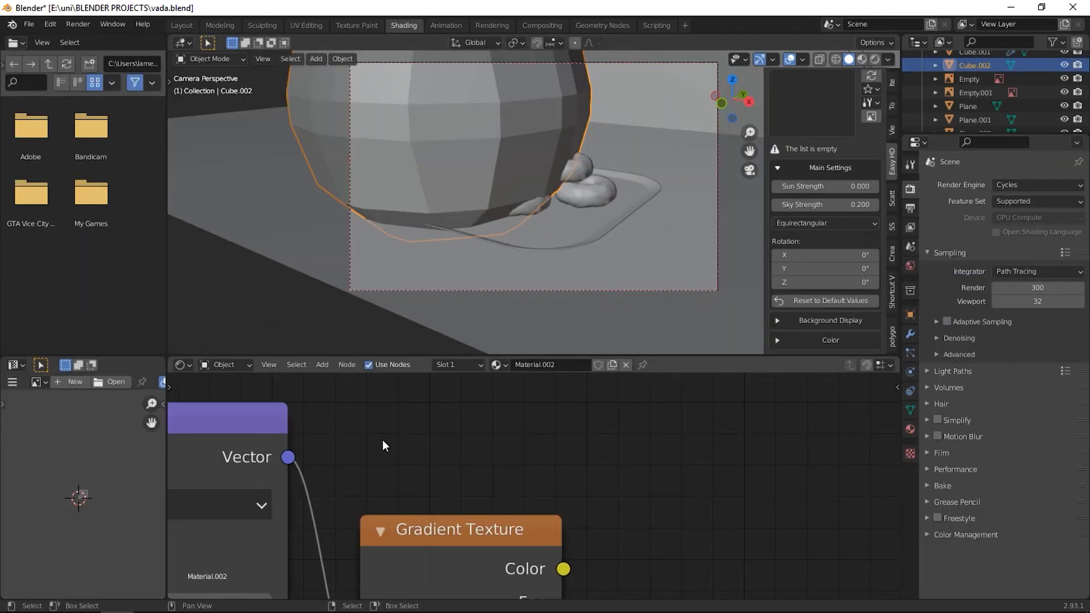
scroll(383, 439, down, 4)
scroll(441, 497, down, 2)
middle_drag(573, 443, 417, 402)
scroll(434, 593, down, 5)
scroll(473, 569, down, 2)
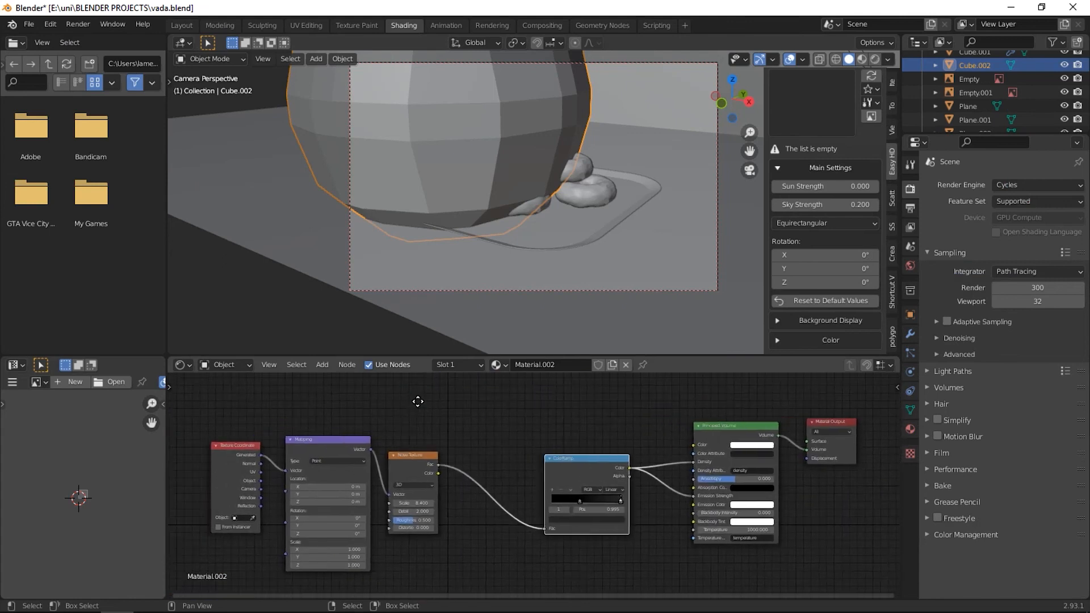
scroll(430, 474, up, 1)
middle_drag(430, 474, 419, 459)
drag(184, 403, 438, 513)
drag(673, 396, 795, 547)
scroll(573, 196, down, 1)
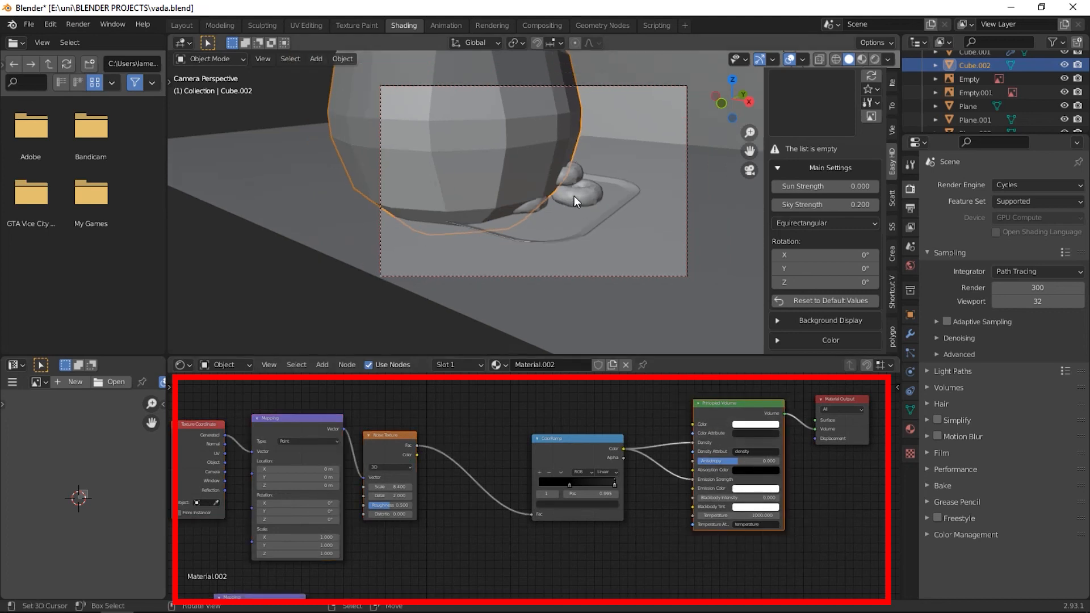
scroll(560, 224, up, 2)
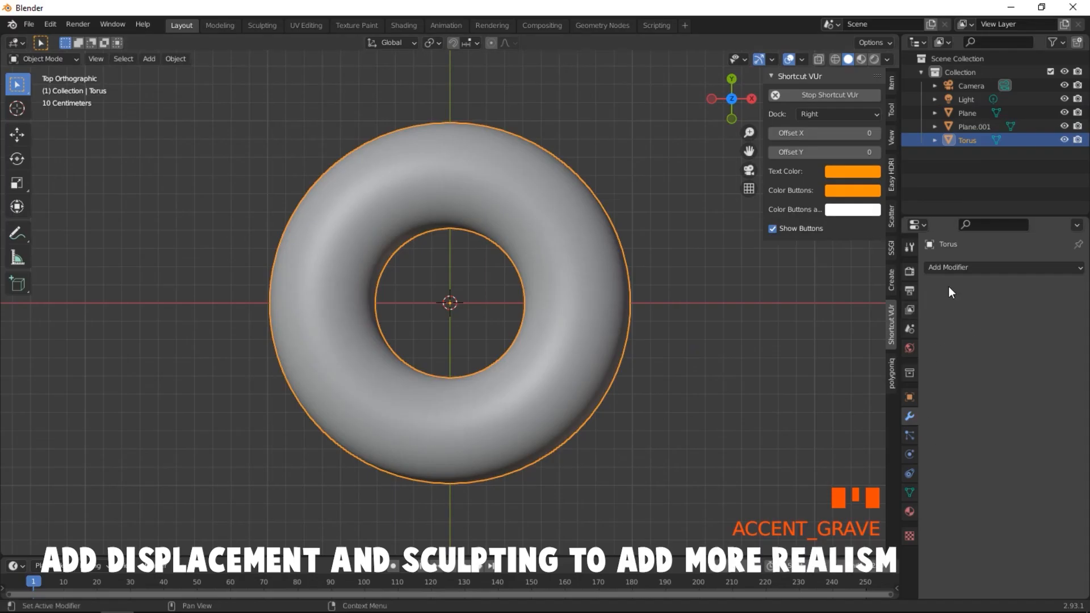
- Add a Displace modifier to the torus with a new texture of type Clouds
click(949, 268)
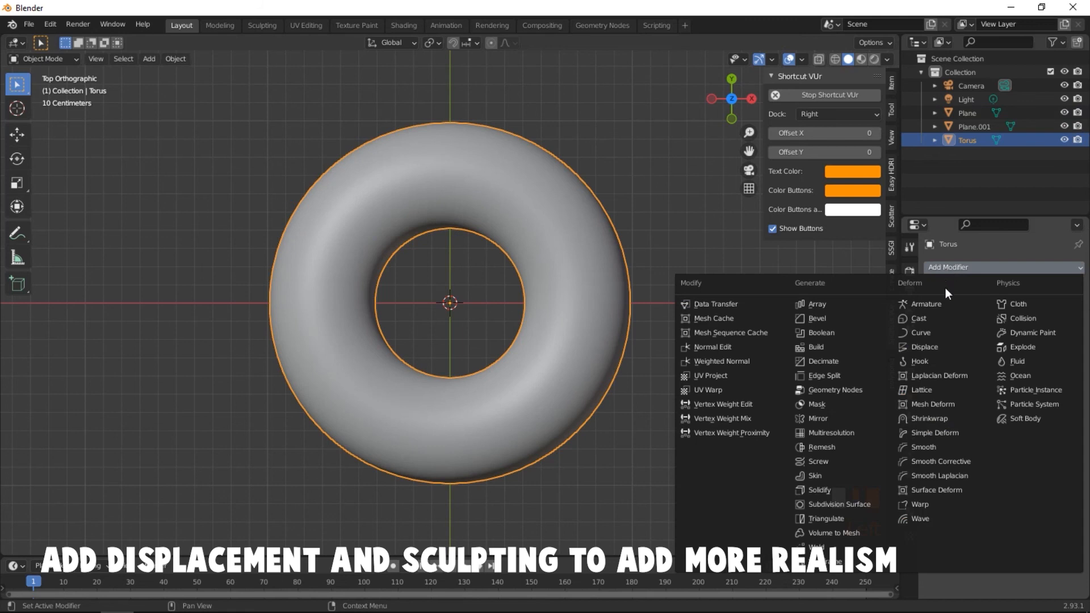
click(942, 347)
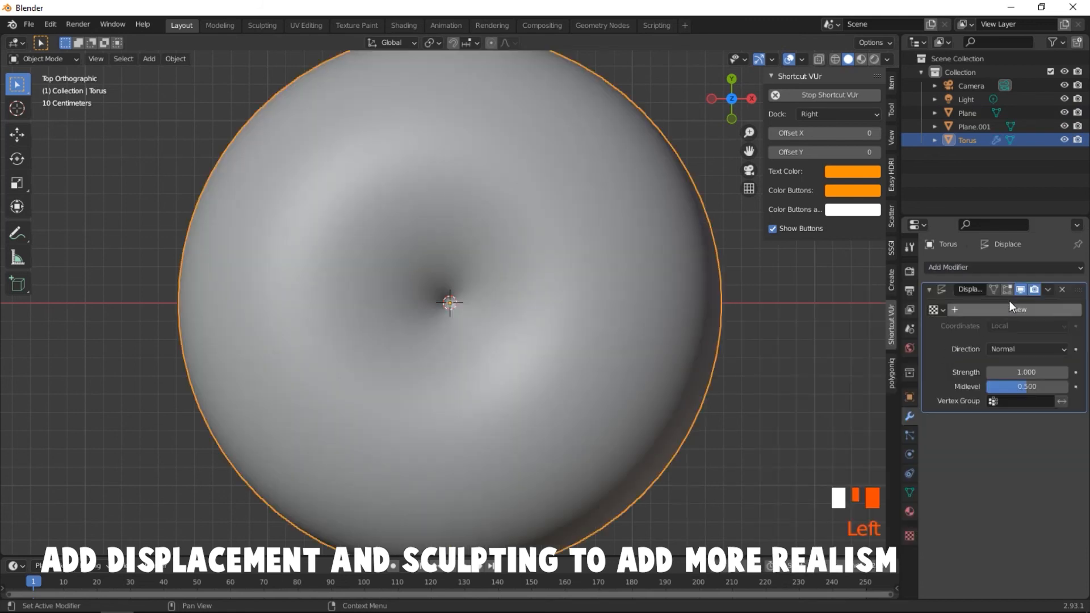
click(1066, 308)
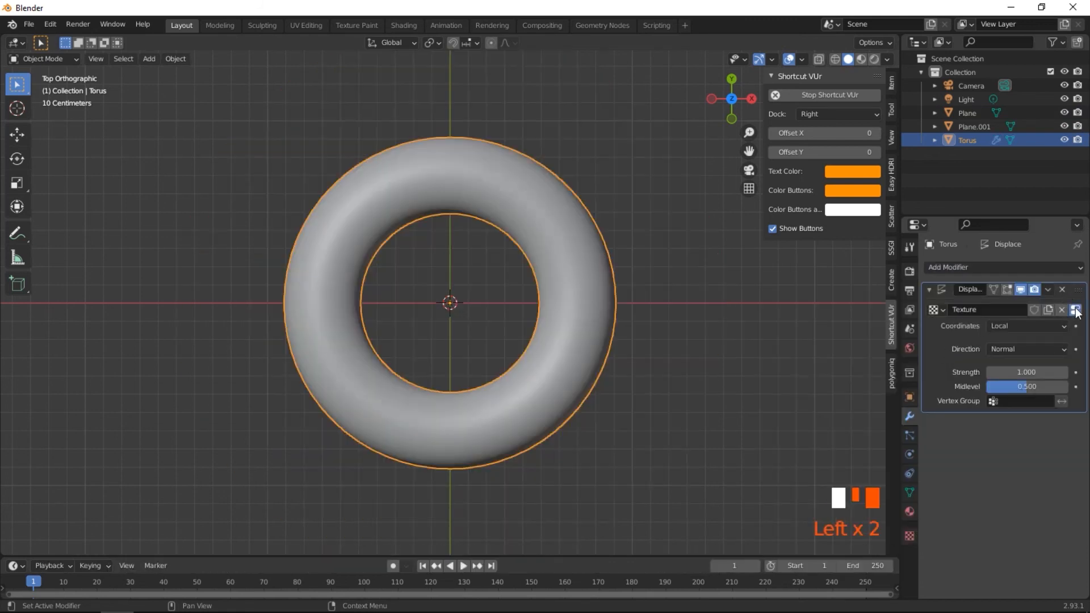
click(1075, 312)
click(1010, 268)
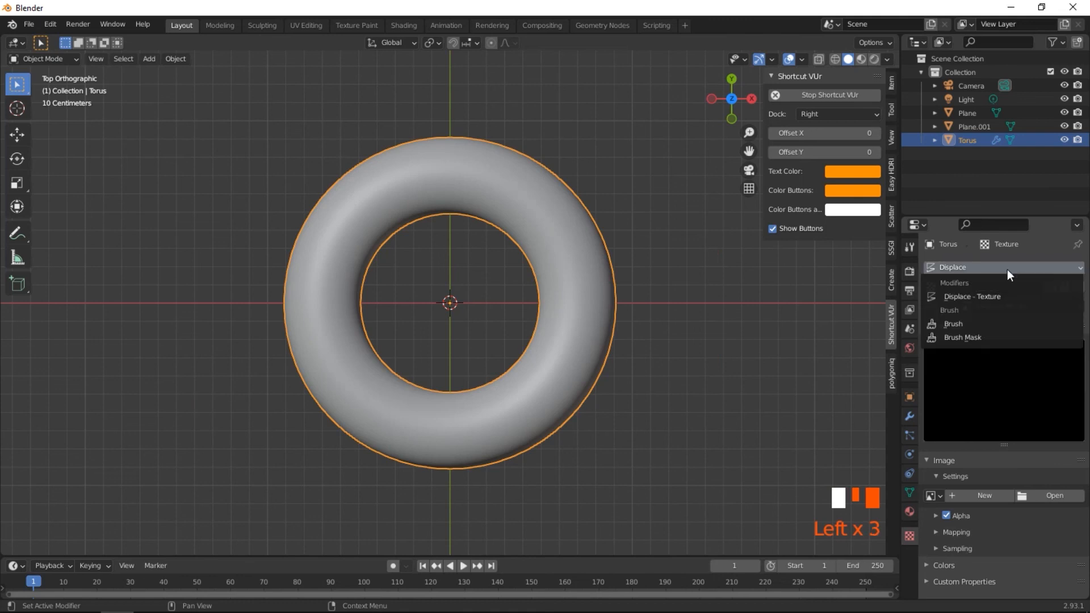
click(982, 299)
click(972, 306)
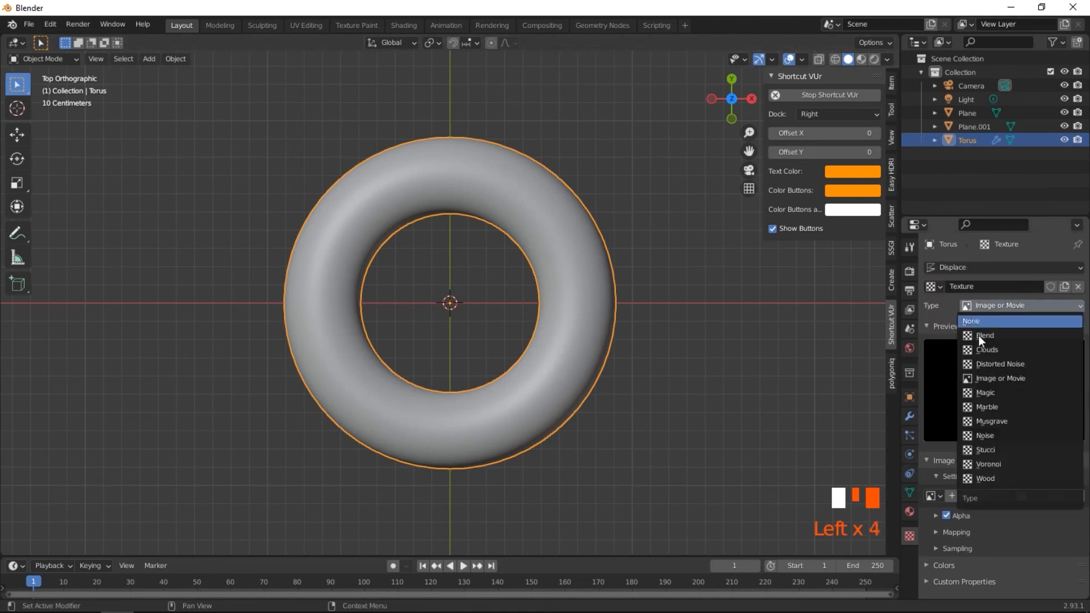
click(985, 350)
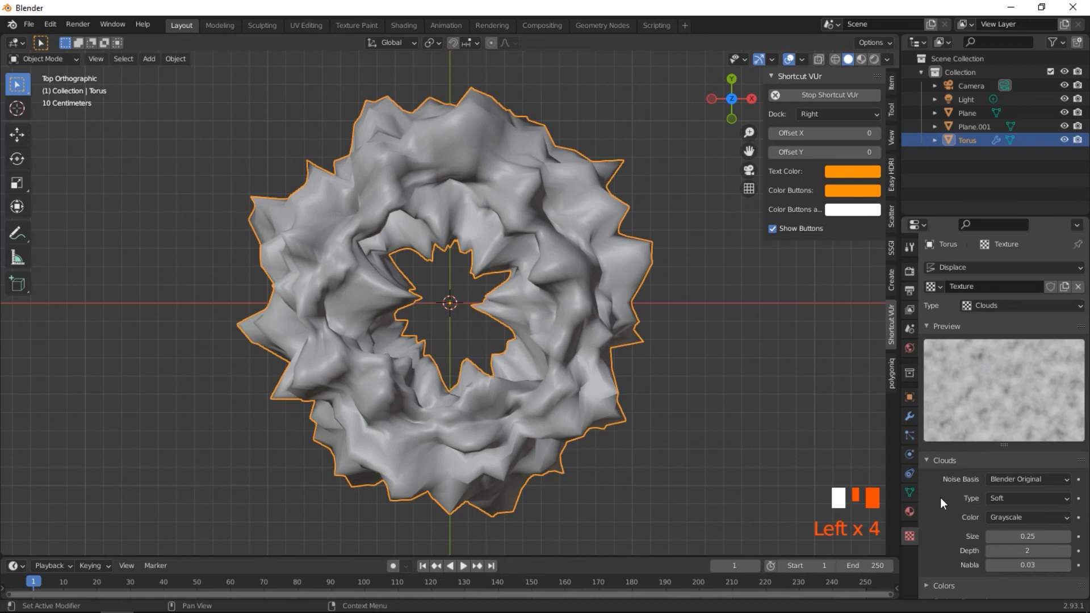
- Set the Displace modifier's strength to 0.1
click(909, 416)
drag(1027, 372, 1016, 372)
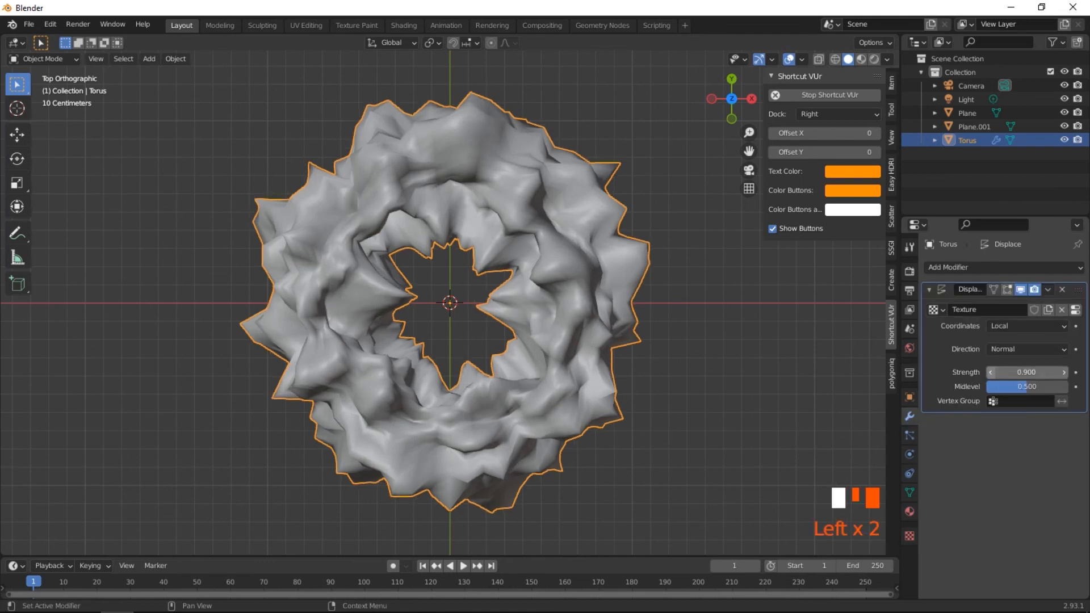
click(990, 373)
click(991, 372)
click(990, 372)
click(1020, 373)
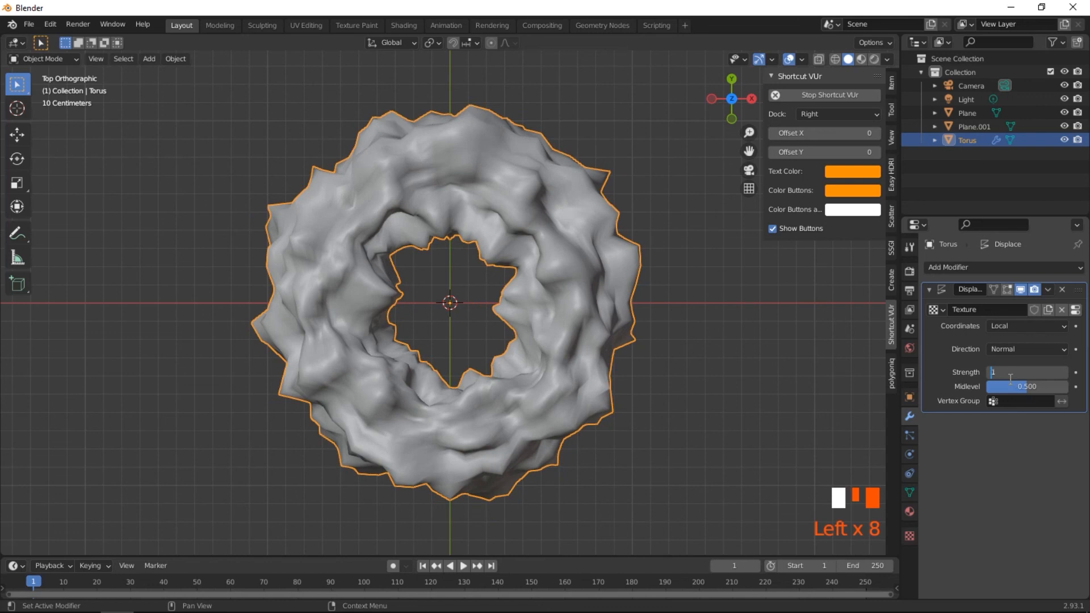
text(0.)
key(Return)
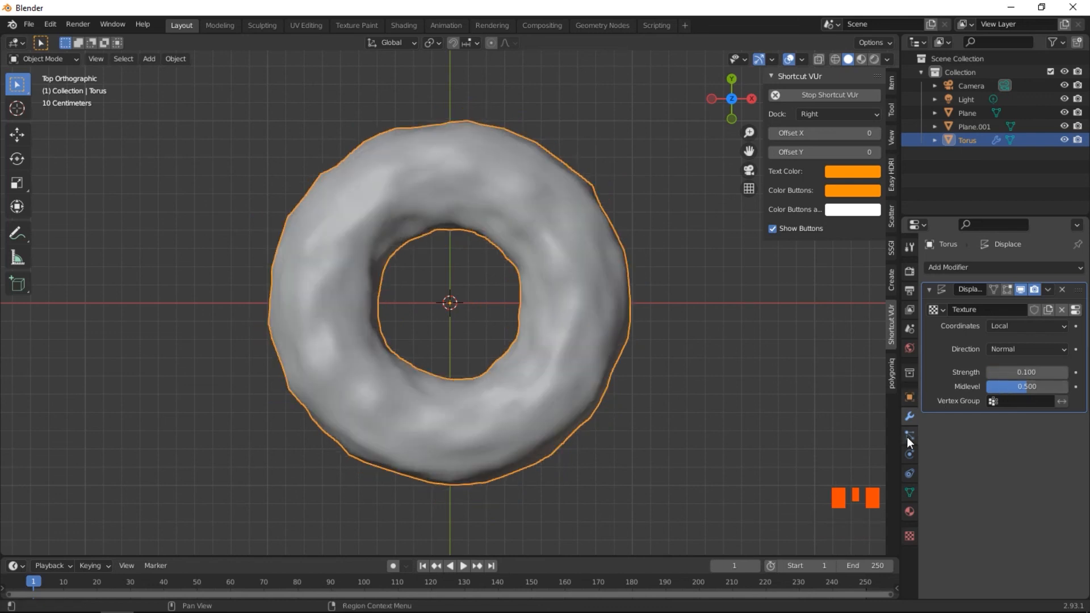
- Try a Clouds texture size of about 0.31 on the torus and return it to 0.25
click(911, 537)
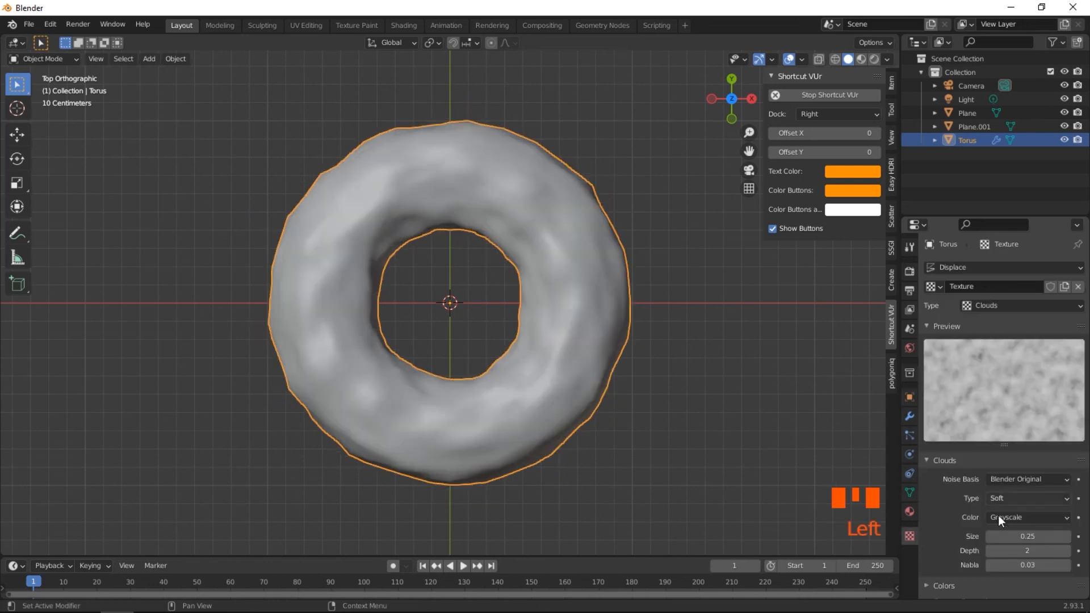
click(1067, 536)
click(1066, 536)
click(1067, 536)
click(1066, 537)
click(1066, 537)
click(1066, 537)
click(1067, 536)
click(1067, 537)
middle_drag(635, 476, 732, 369)
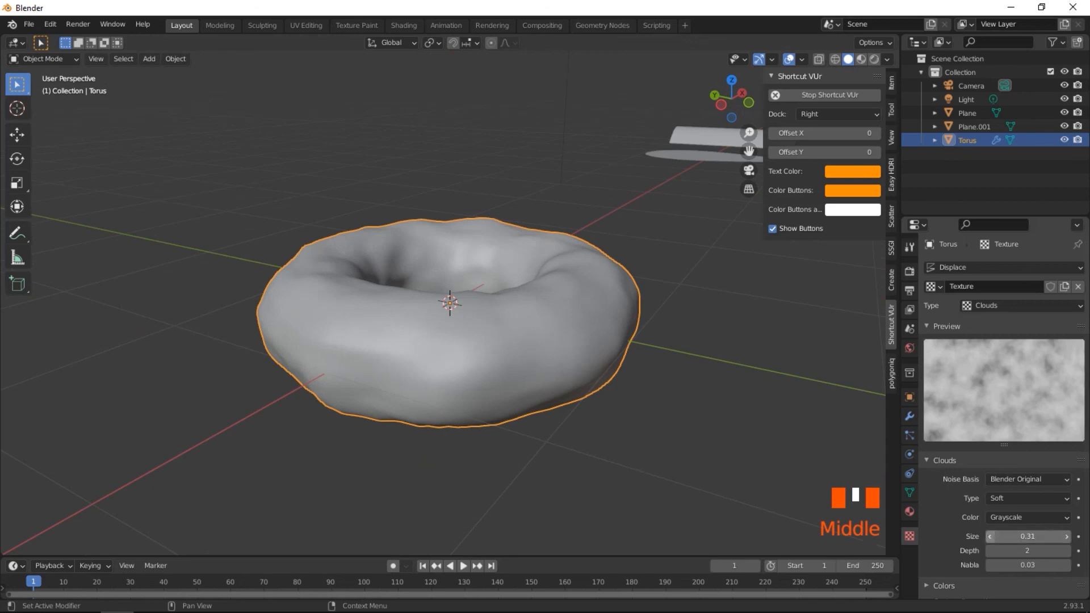
click(989, 536)
click(989, 537)
click(989, 537)
click(989, 537)
click(989, 537)
click(989, 537)
click(989, 537)
click(989, 537)
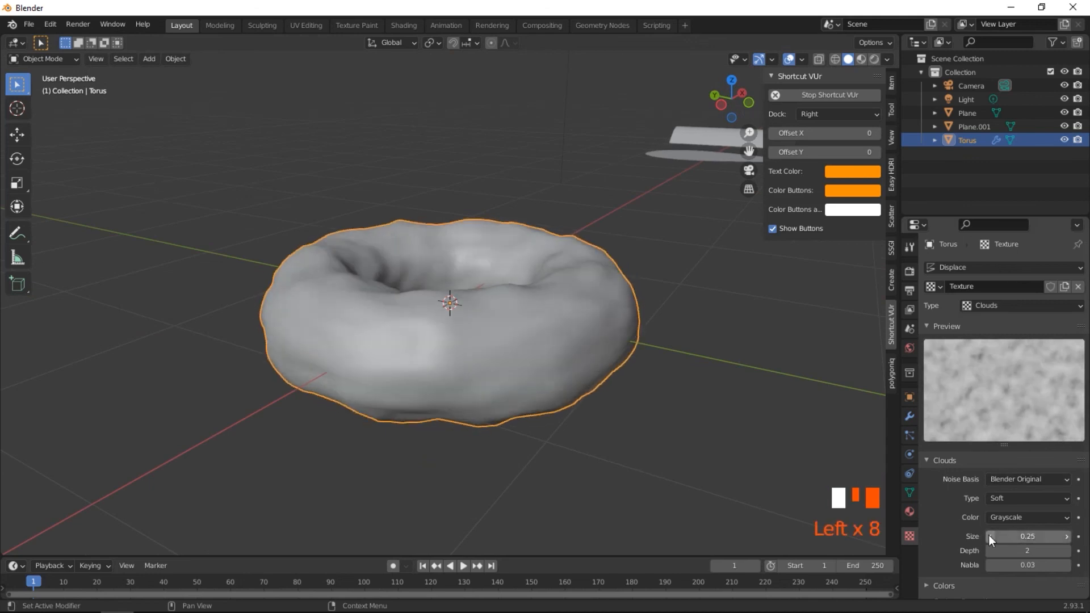
- Apply the Displace modifier to the torus, switch to the top view, and deselect everything
click(910, 418)
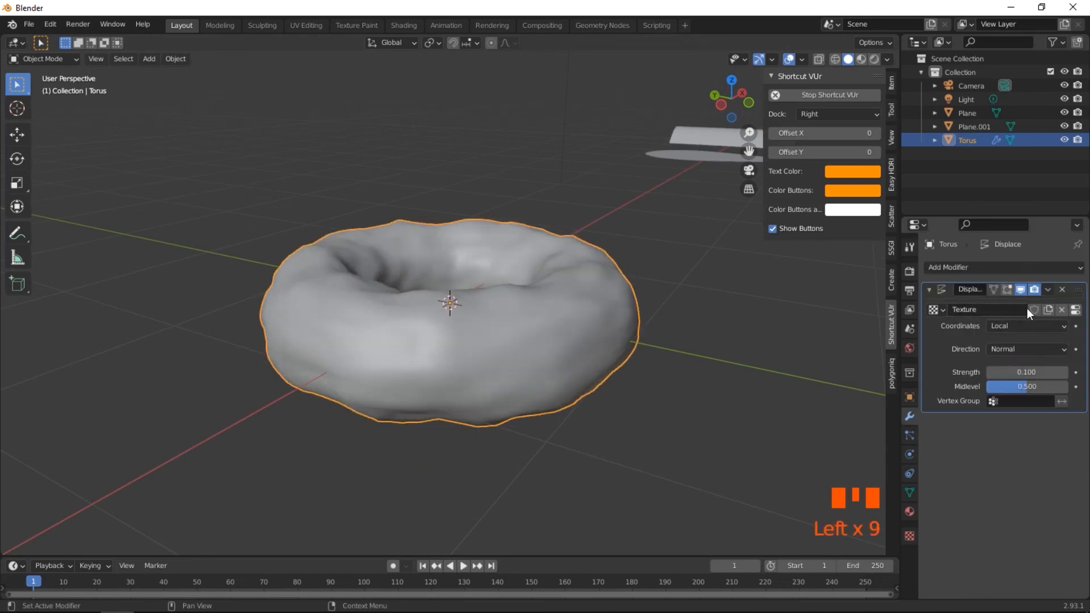
click(1047, 290)
click(1030, 314)
middle_drag(624, 352, 531, 408)
key(grave)
key(a)
key(a)
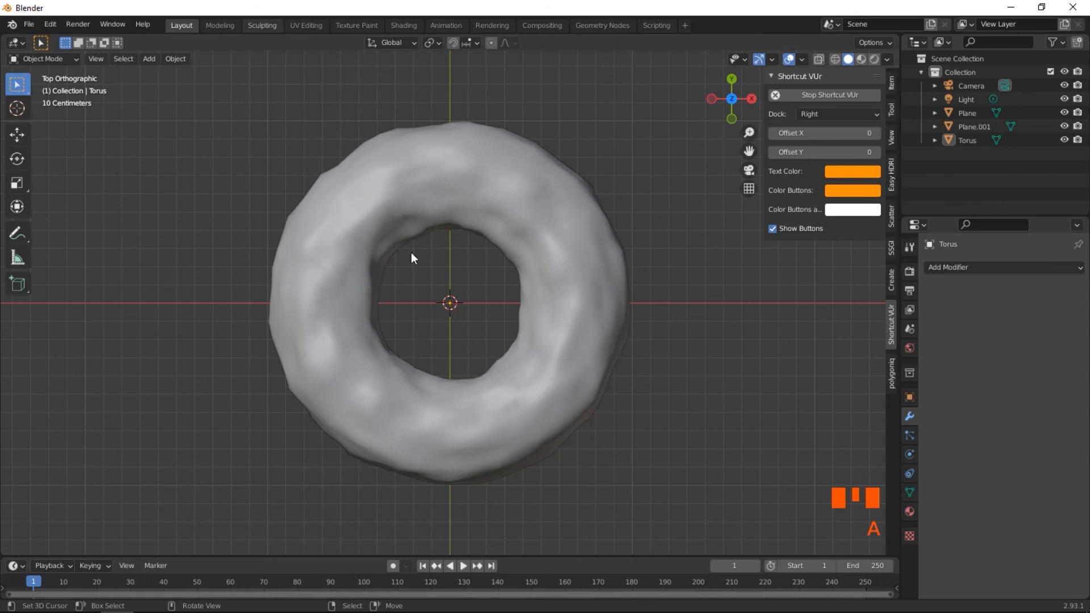
- Sculpt the torus from the top view with the Elastic Deform brush at an 81 px radius
click(262, 25)
key(grave)
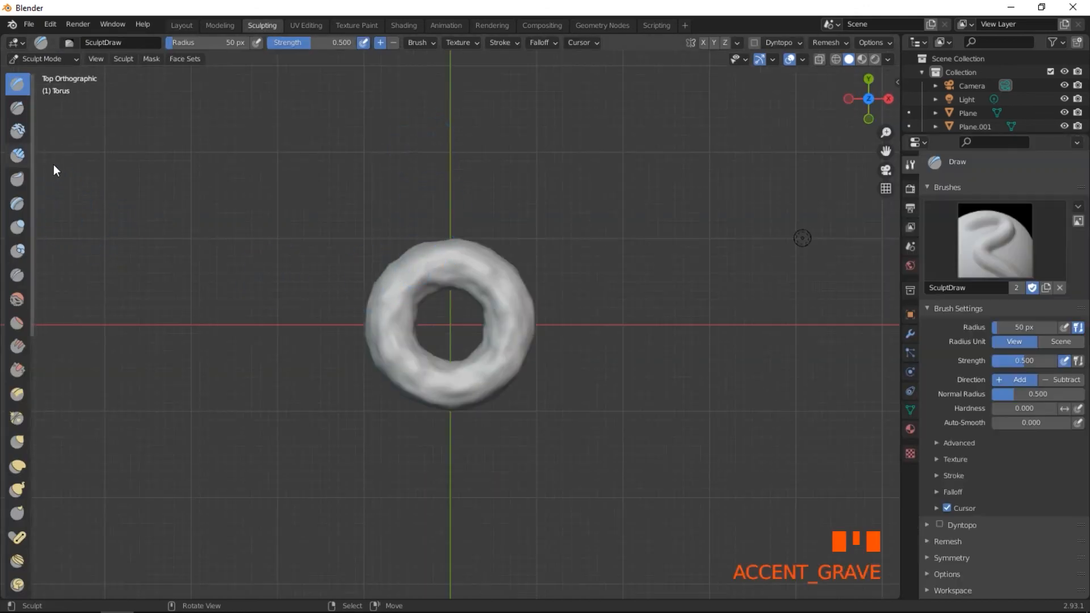
click(18, 466)
key(f)
drag(430, 285, 445, 321)
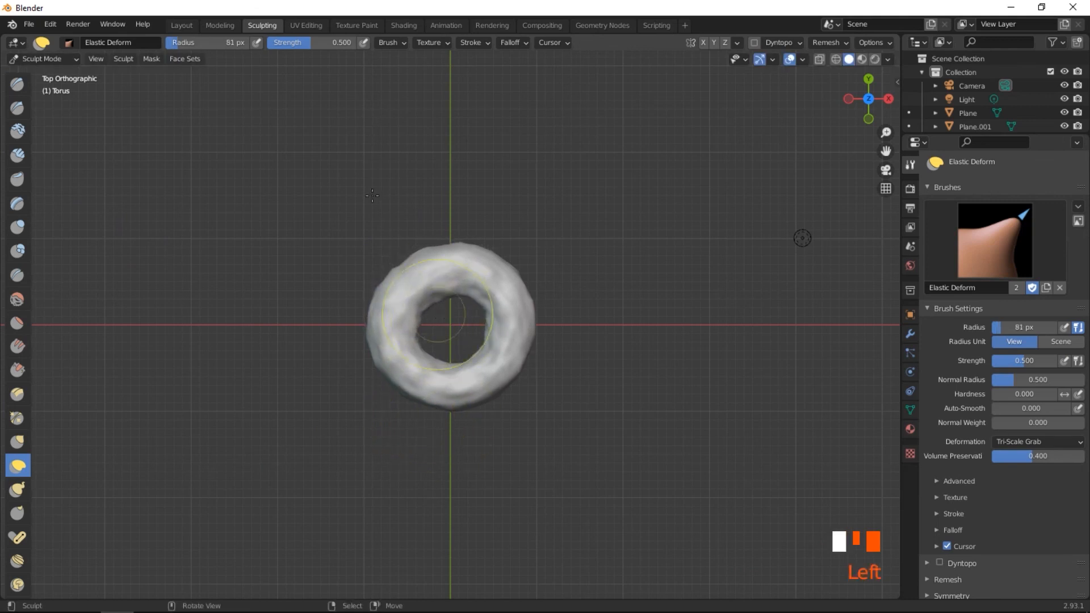